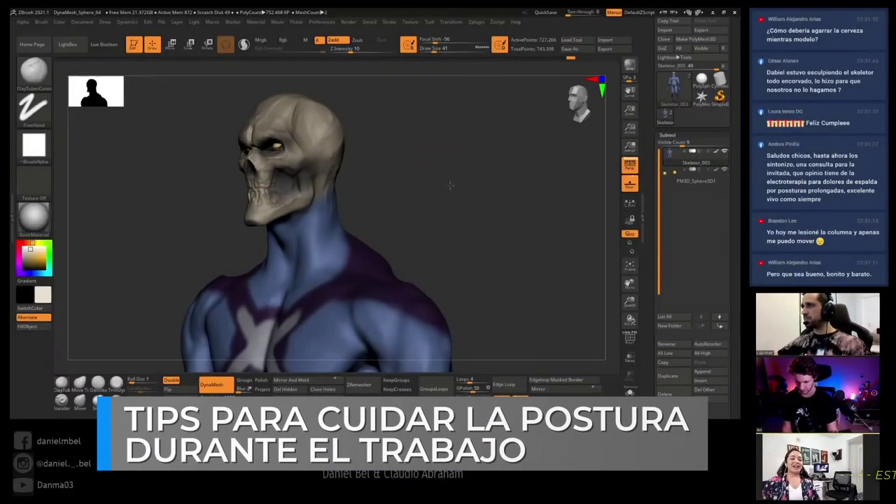
Step: Resize the brush and smooth the skull figure's neck and throat
mouse_move(393, 196)
mouse_down()
mouse_move(451, 189)
mouse_move(337, 178)
mouse_move(370, 214)
mouse_move(370, 236)
mouse_move(357, 184)
mouse_move(387, 187)
mouse_move(350, 210)
mouse_move(287, 300)
mouse_move(388, 144)
mouse_up()
key(bracketleft)
key(bracketleft)
key(bracketright)
key(bracketright)
drag(421, 110, 368, 220)
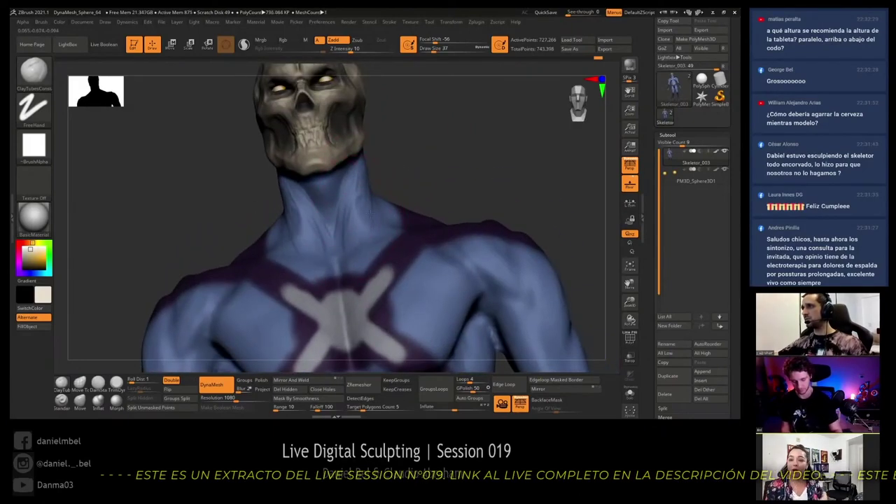
shift+drag(373, 173, 356, 234)
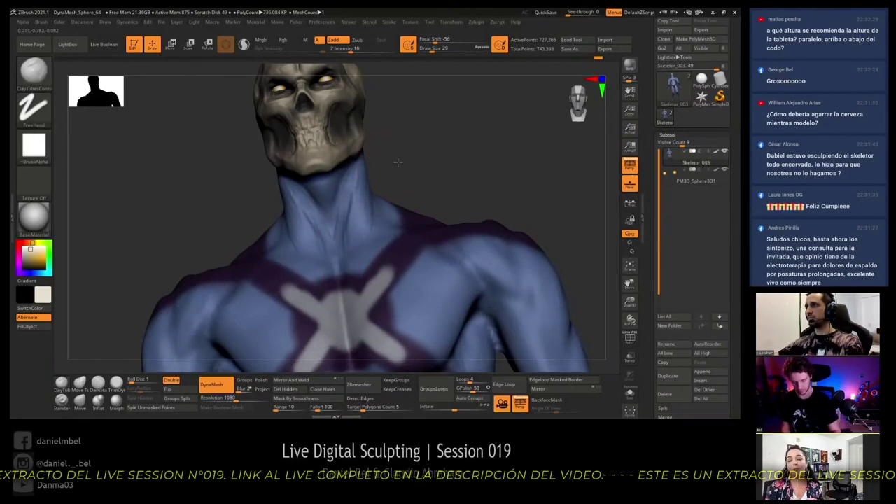
Step: Unhide the hidden arm sections so the full arms show again
mouse_move(398, 163)
mouse_down()
mouse_move(362, 182)
mouse_move(418, 172)
mouse_move(432, 186)
mouse_move(416, 175)
mouse_move(420, 210)
mouse_move(390, 365)
mouse_up()
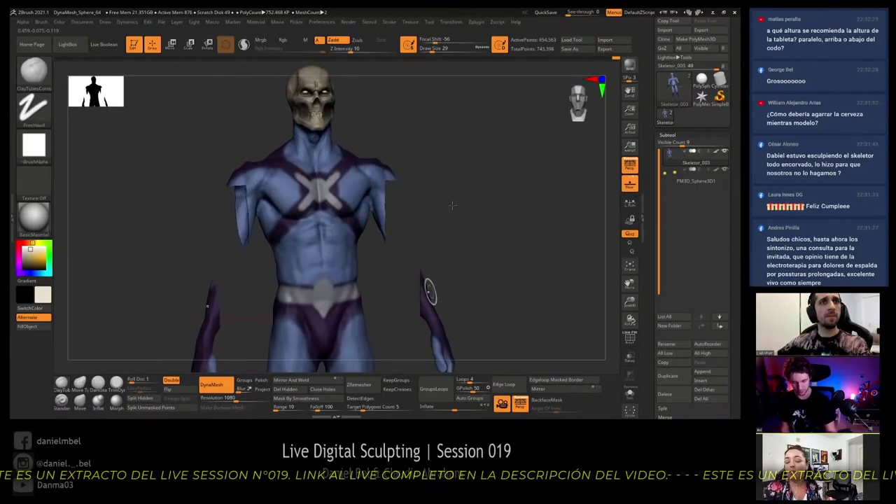
ctrl+shift+click(473, 214)
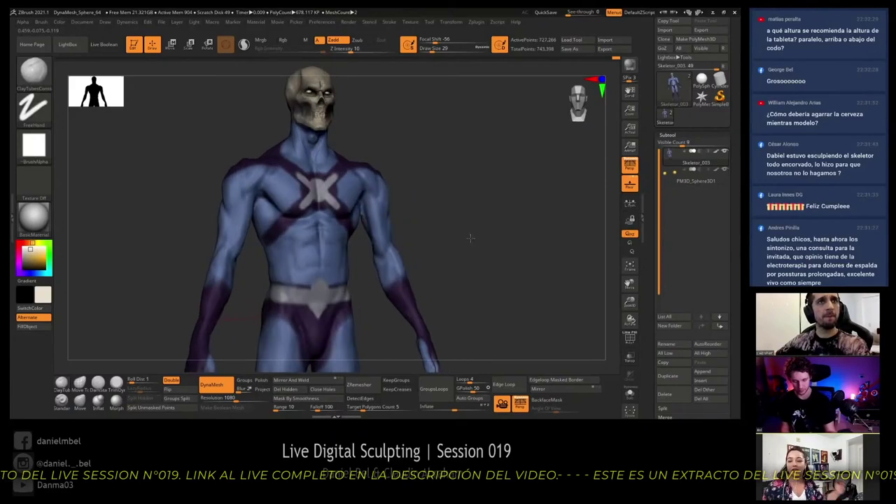
drag(471, 238, 471, 236)
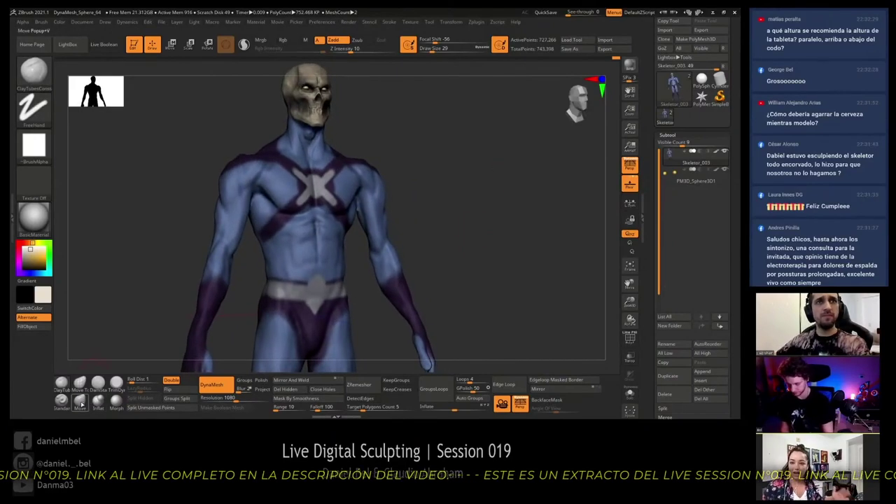
Step: Use the Move brush at sizes 108–124 to reshape the arms and torso from the front
click(80, 402)
shift+drag(249, 192, 357, 196)
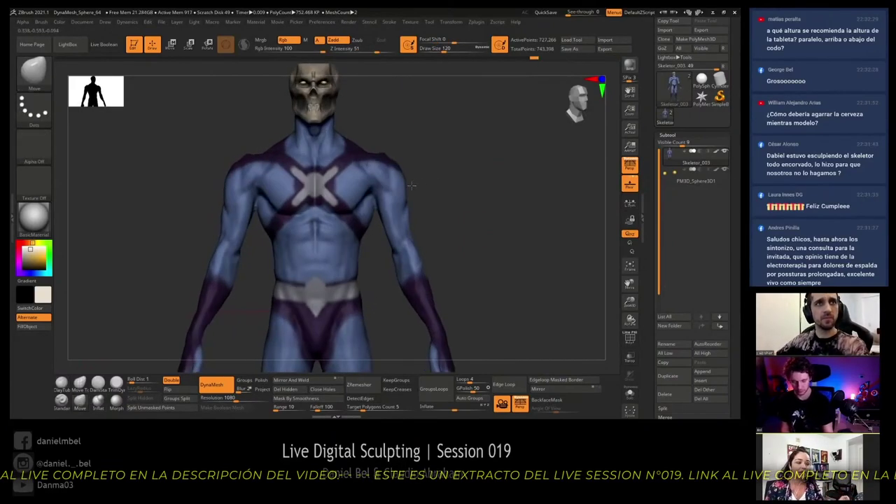
key(s)
click(354, 196)
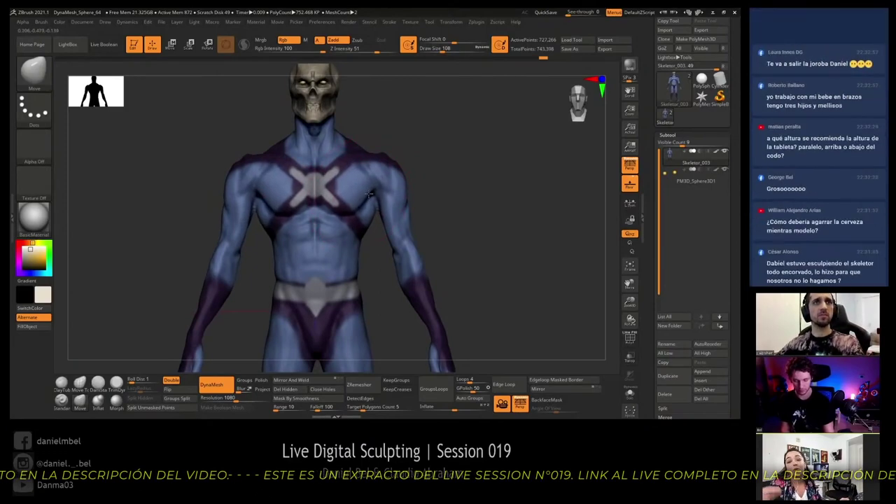
mouse_move(448, 184)
mouse_down()
mouse_move(401, 193)
mouse_move(397, 216)
mouse_up()
key(s)
key(s)
click(396, 210)
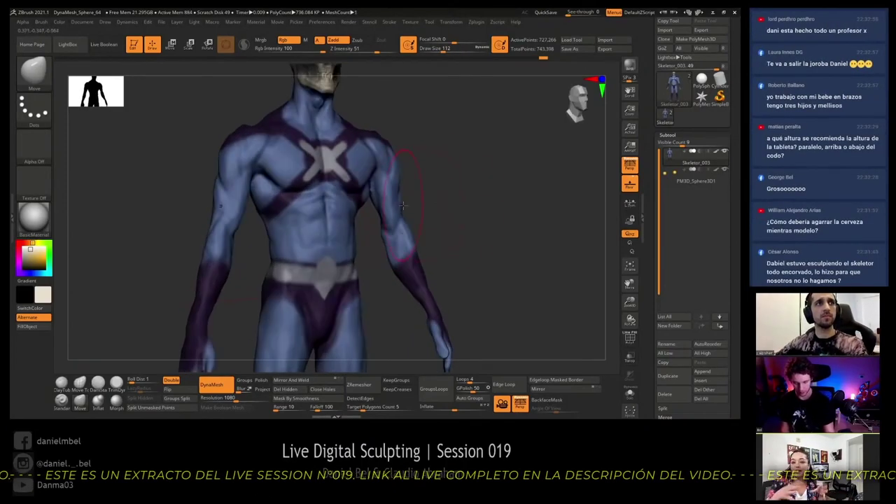
key(bracketleft)
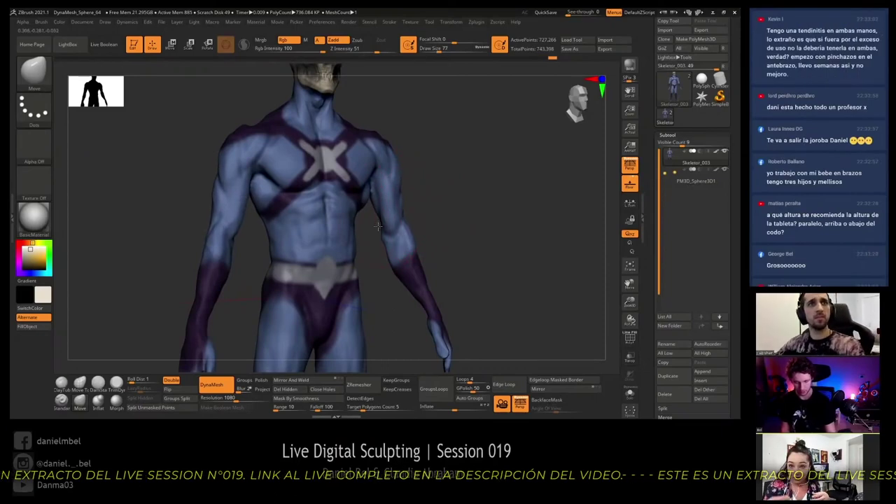
key(s)
drag(447, 234, 398, 204)
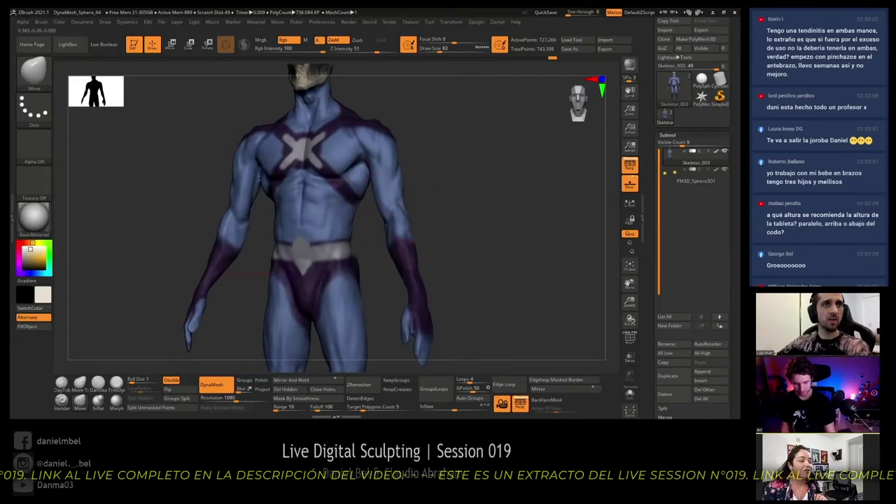
Step: Refine the arms and torso from side and rear views with brush size 68, 59, then 62
mouse_move(454, 209)
mouse_down()
mouse_move(409, 205)
mouse_move(425, 198)
mouse_up()
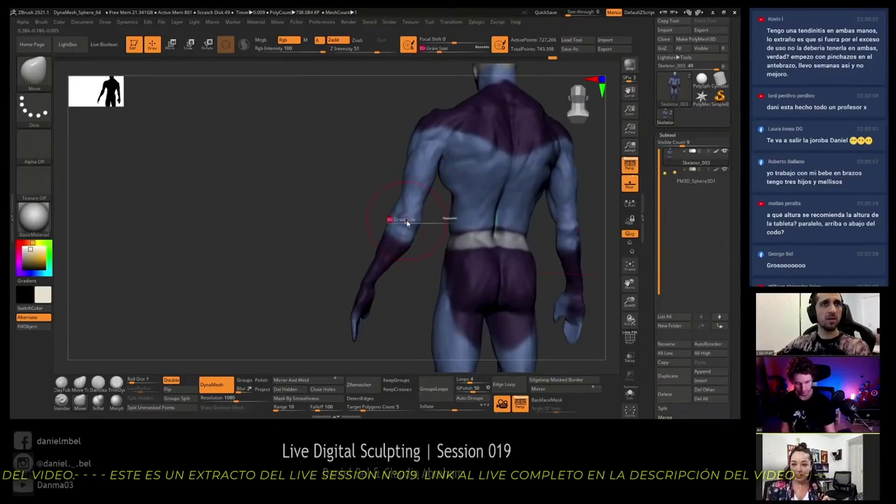
drag(394, 246, 399, 244)
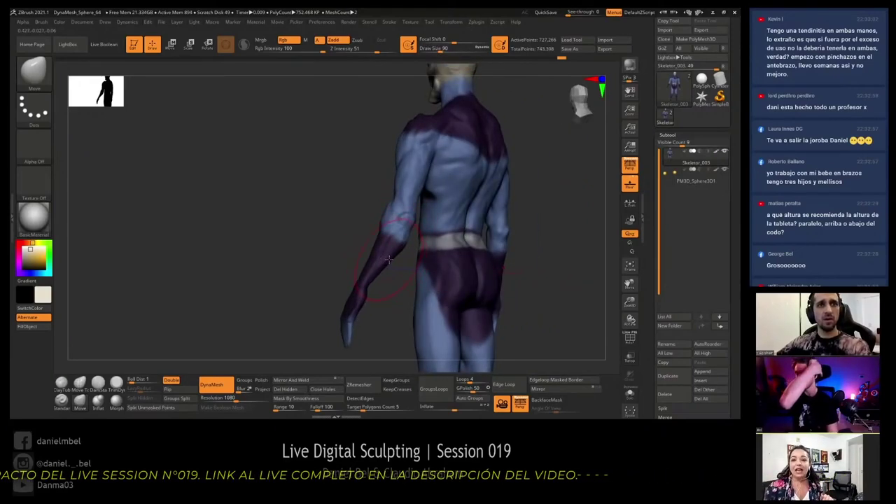
mouse_move(389, 260)
mouse_down()
mouse_move(389, 247)
mouse_move(375, 249)
mouse_up()
key(s)
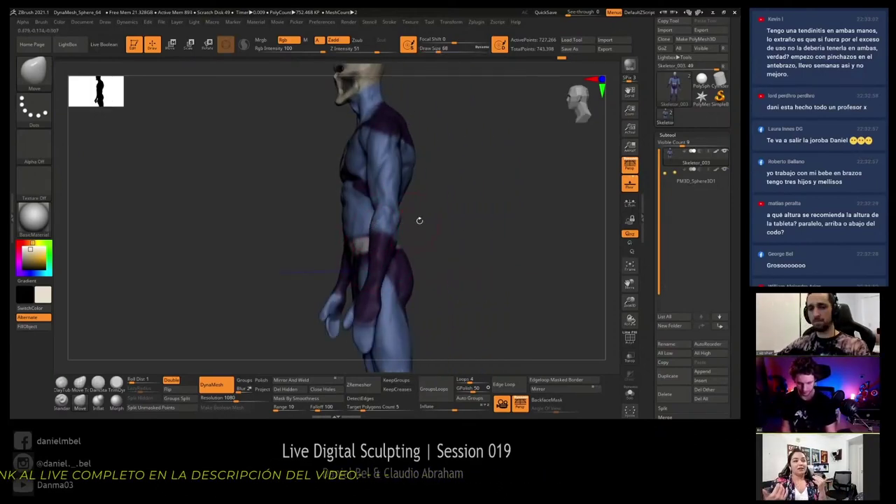
drag(420, 220, 355, 250)
key(s)
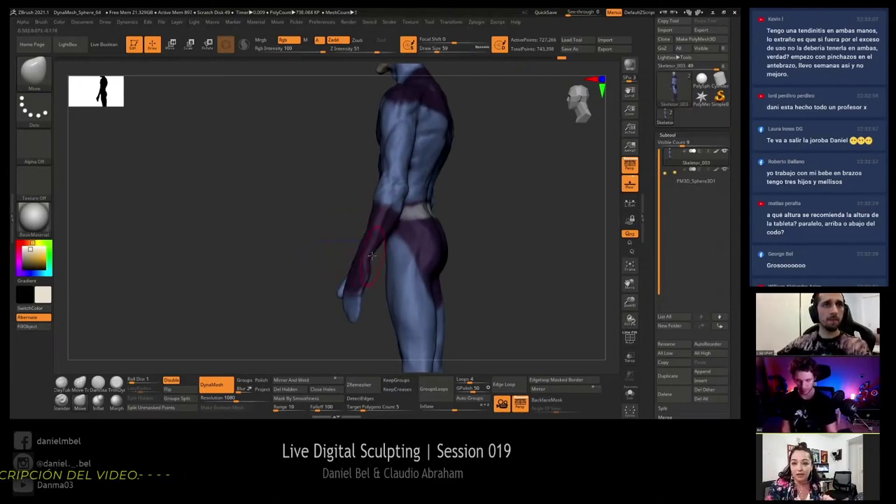
key(s)
mouse_move(372, 218)
mouse_down()
mouse_move(530, 181)
mouse_move(495, 199)
mouse_move(391, 190)
mouse_up()
drag(427, 166, 404, 176)
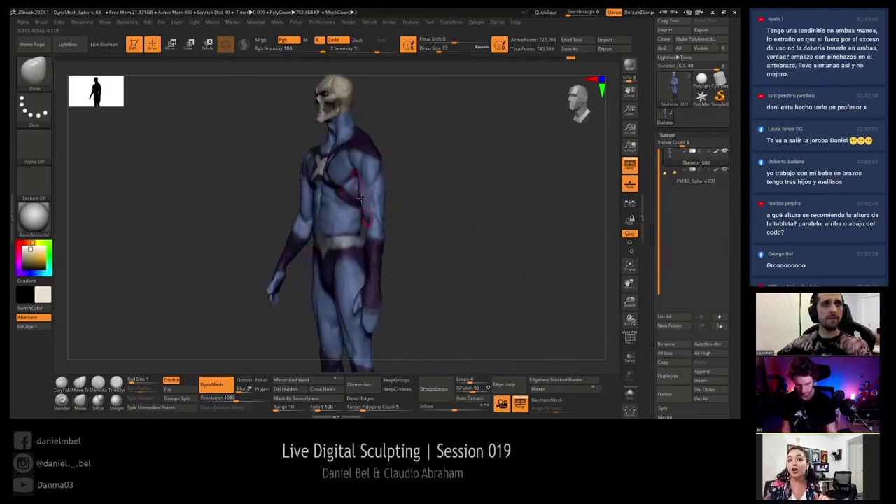
Step: Smooth the chest and shoulders, then select ClayTubes at Z Intensity 10
key(shift)
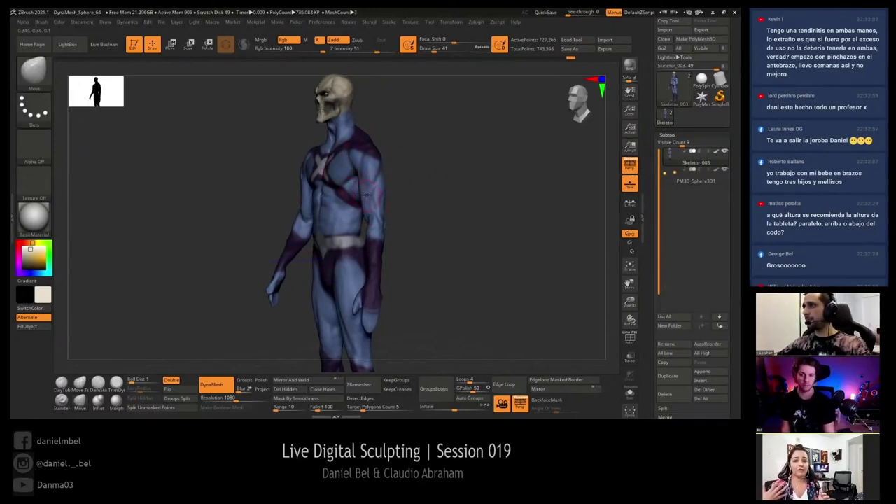
mouse_move(367, 186)
right_down()
mouse_move(432, 183)
mouse_move(313, 164)
mouse_move(351, 153)
mouse_move(320, 154)
right_up()
key(shift)
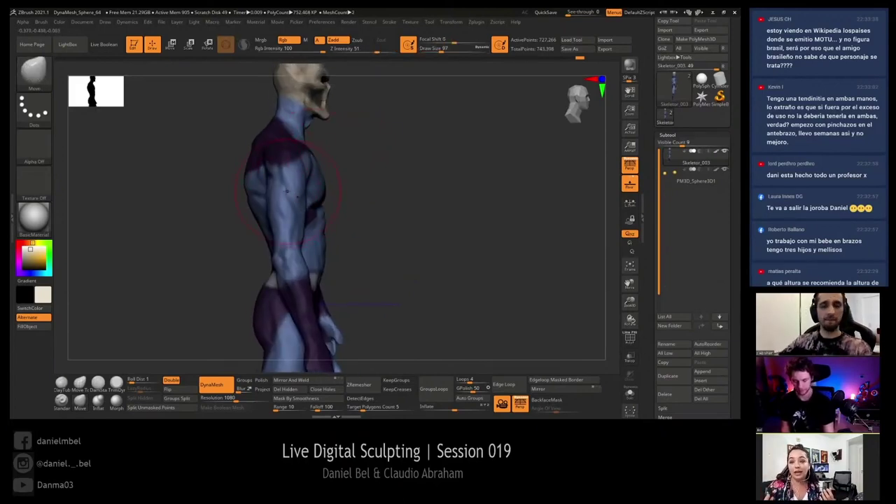
click(62, 382)
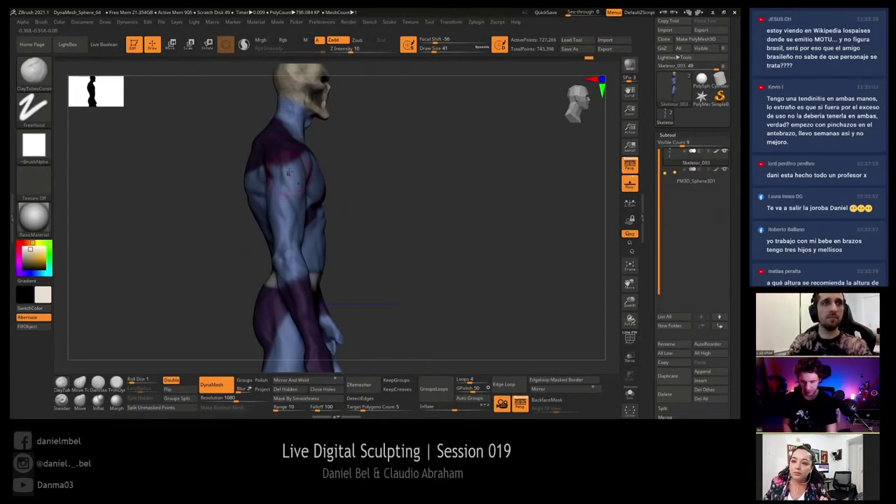
Step: Build up and smooth the back muscles with ClayTubes from a straight back view
right_drag(306, 155, 312, 154)
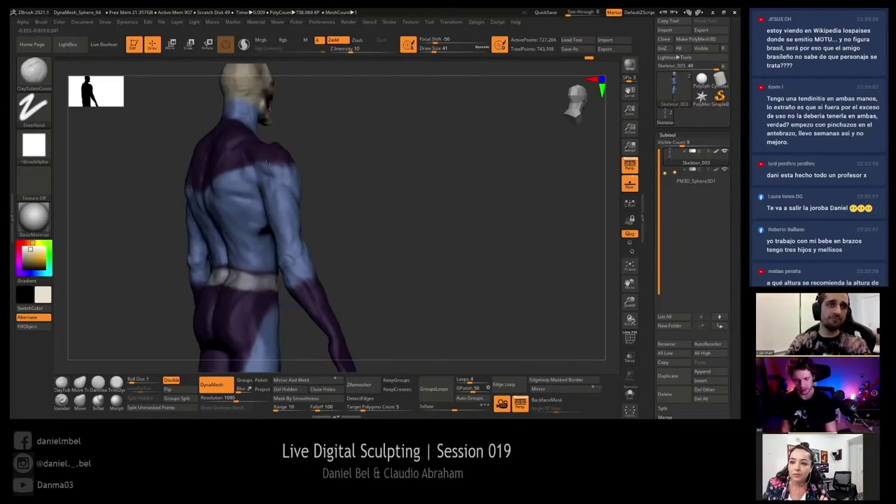
right_drag(323, 161, 271, 178)
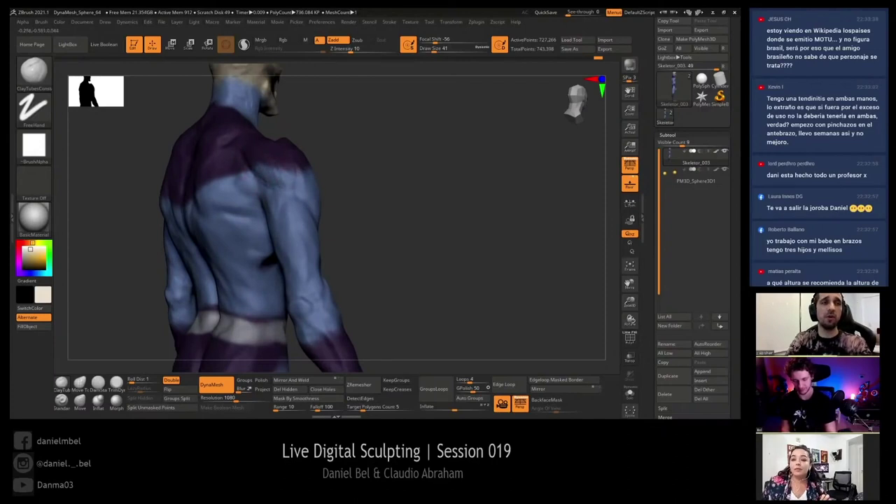
right_drag(255, 159, 355, 161)
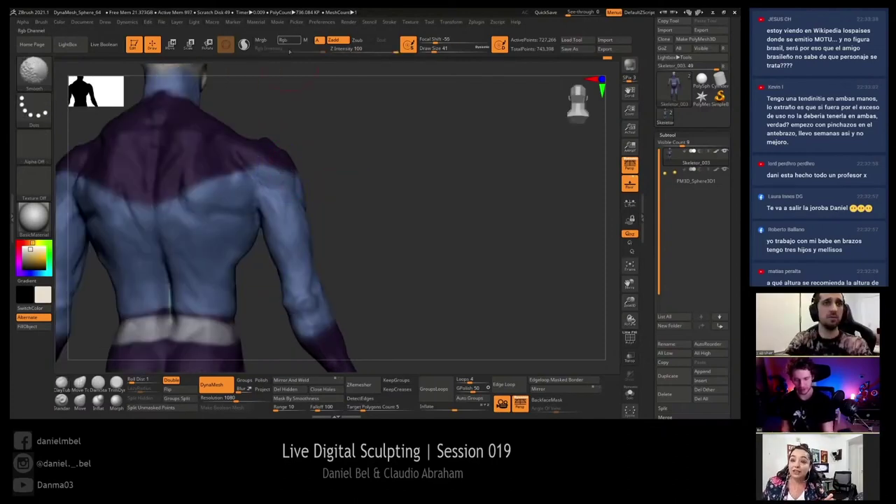
key(shift)
mouse_move(366, 169)
right_down()
mouse_move(392, 180)
mouse_move(348, 122)
right_up()
mouse_move(395, 167)
right_down()
mouse_move(406, 182)
mouse_move(281, 211)
right_up()
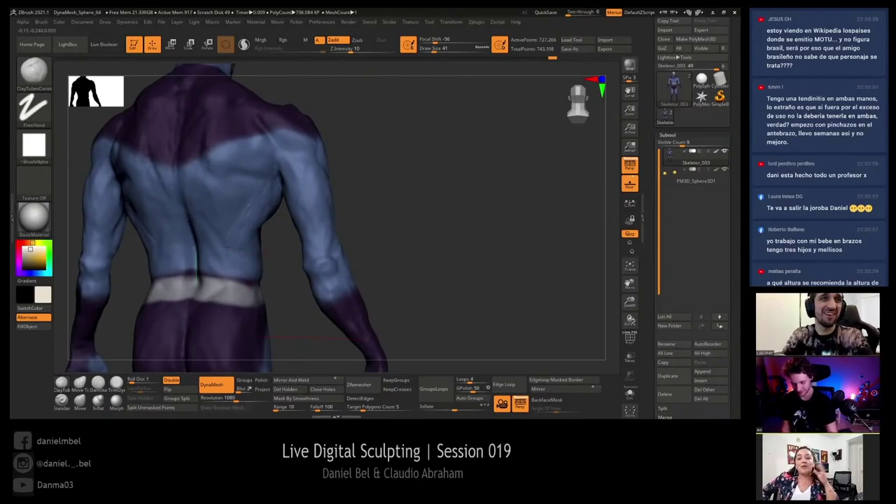
Step: Carve creases between the back muscles with DamStandard at draw size 49
mouse_move(355, 186)
mouse_down()
mouse_move(372, 177)
mouse_move(355, 185)
mouse_up()
key(b)
key(d)
key(s)
drag(294, 203, 233, 178)
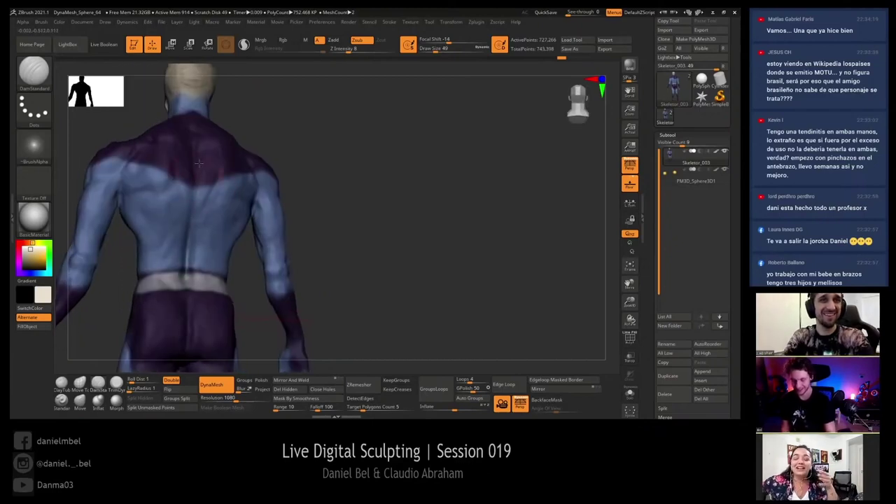
mouse_move(339, 149)
mouse_down()
mouse_move(370, 133)
mouse_move(254, 177)
mouse_move(420, 210)
mouse_up()
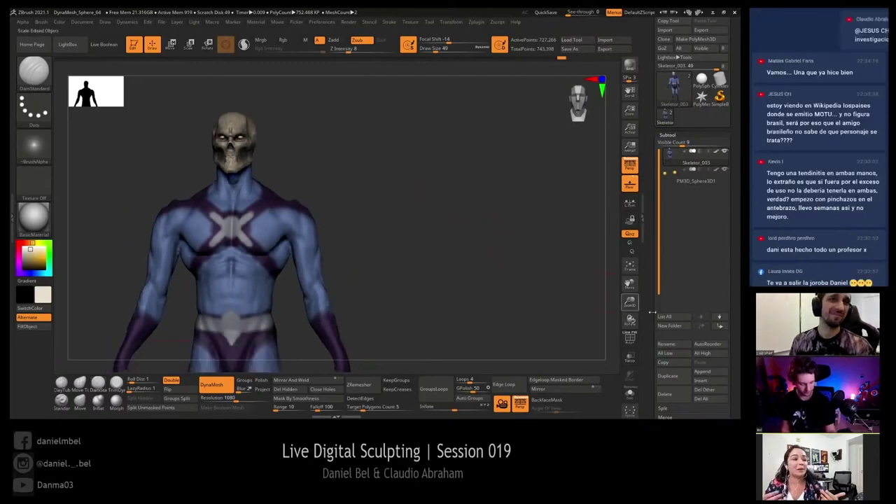
Step: Lasso-mask the top and back of the head from a side view
click(703, 381)
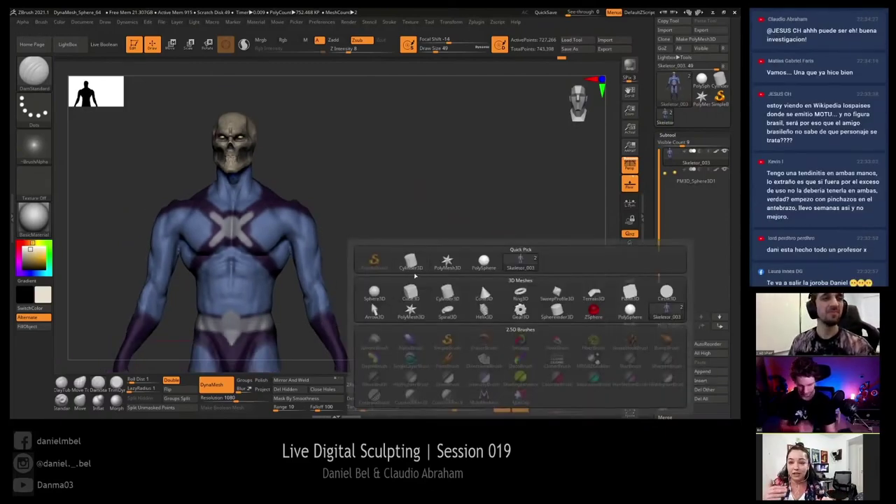
drag(392, 175, 266, 110)
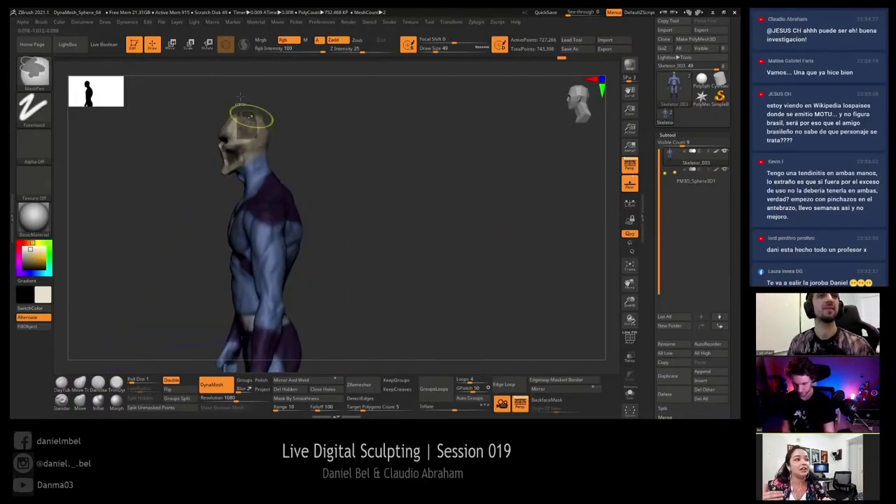
click(34, 70)
click(192, 119)
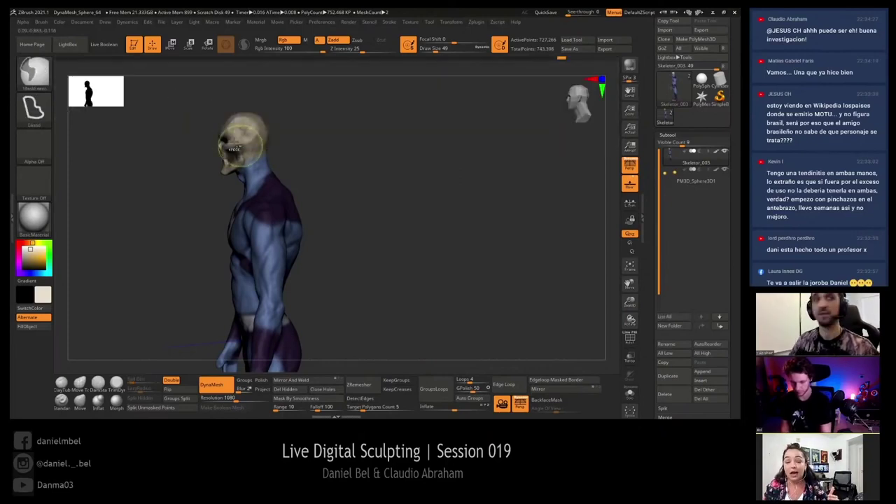
mouse_move(223, 168)
mouse_down()
mouse_move(258, 80)
mouse_move(326, 150)
mouse_move(360, 166)
mouse_move(342, 174)
mouse_move(371, 172)
mouse_up()
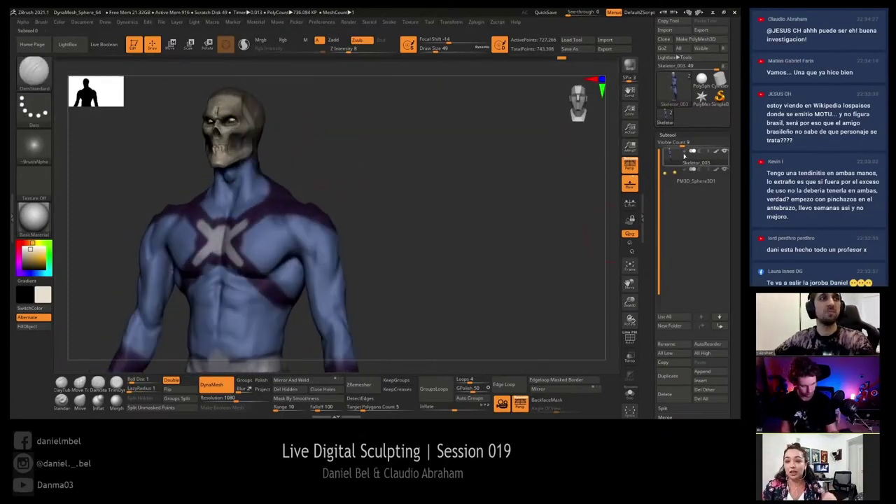
Step: Preview an Extract shell at thickness 0.02 from the masked head area
click(667, 134)
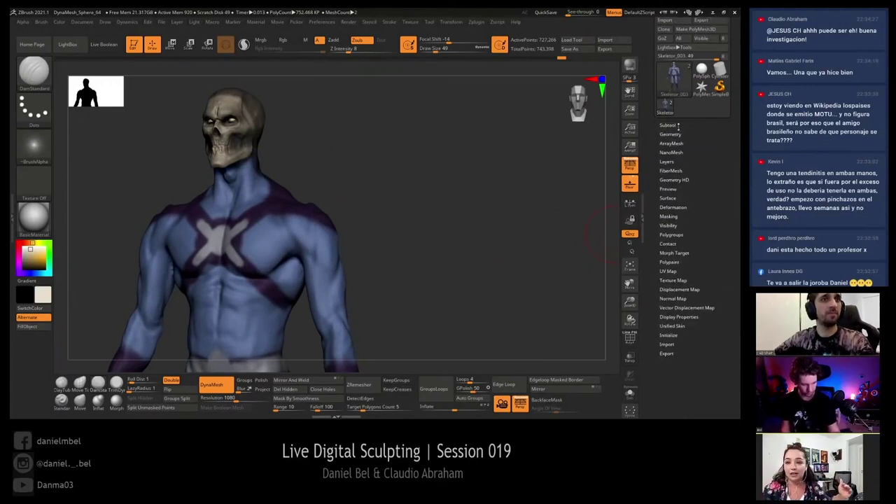
click(671, 125)
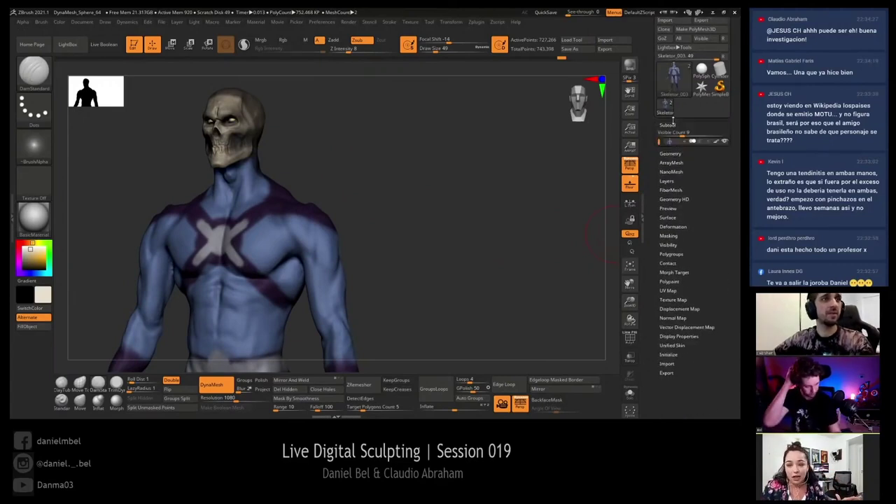
scroll(721, 239, down, 3)
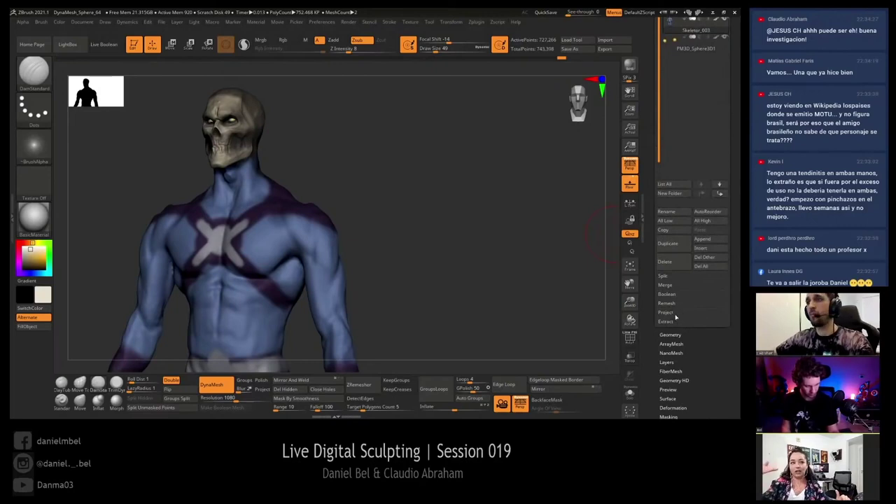
click(676, 319)
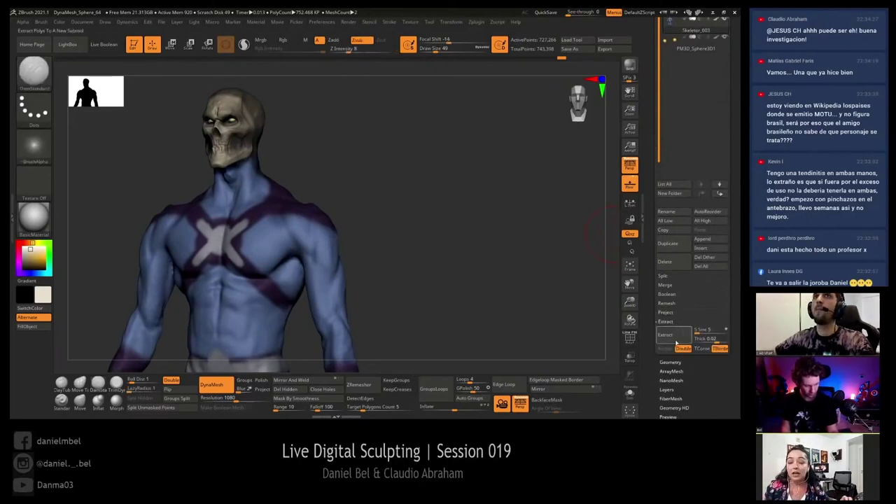
click(675, 338)
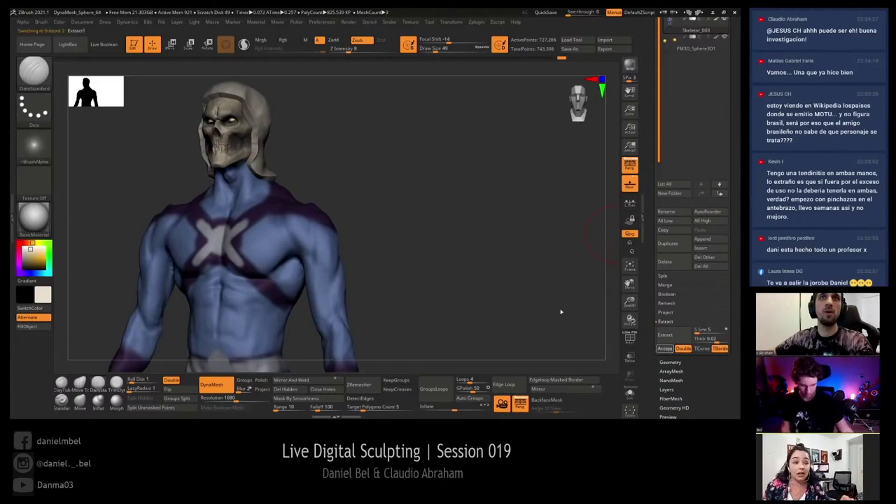
Step: Accept the shell as Extract1, fill it purple and DynaMesh it at resolution 184
key(Return)
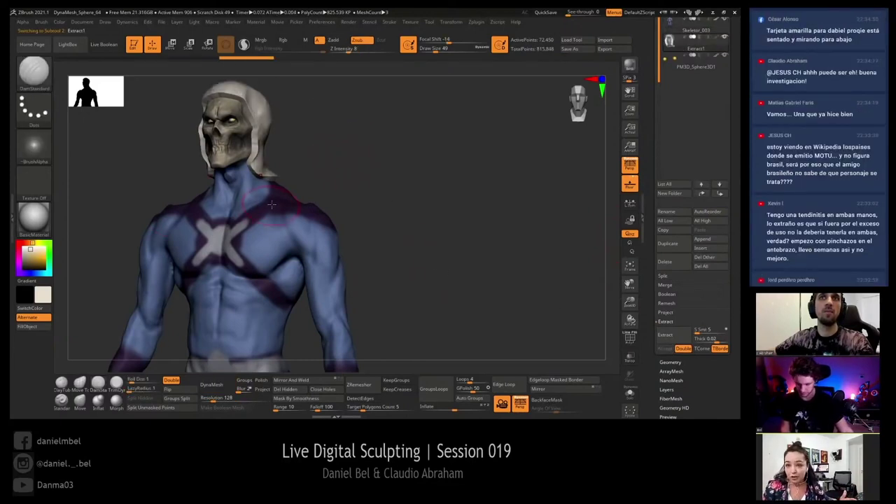
key(c)
shift+drag(343, 161, 343, 172)
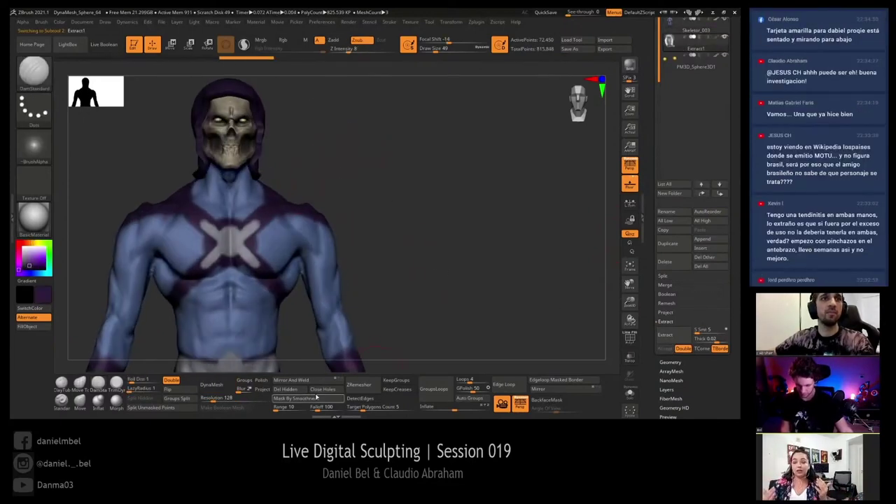
text(72)
key(Return)
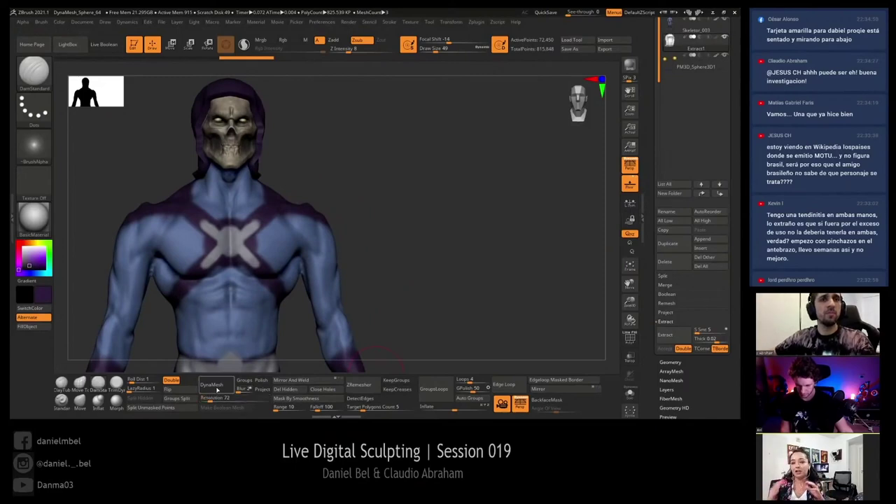
click(212, 384)
key(ctrl+z)
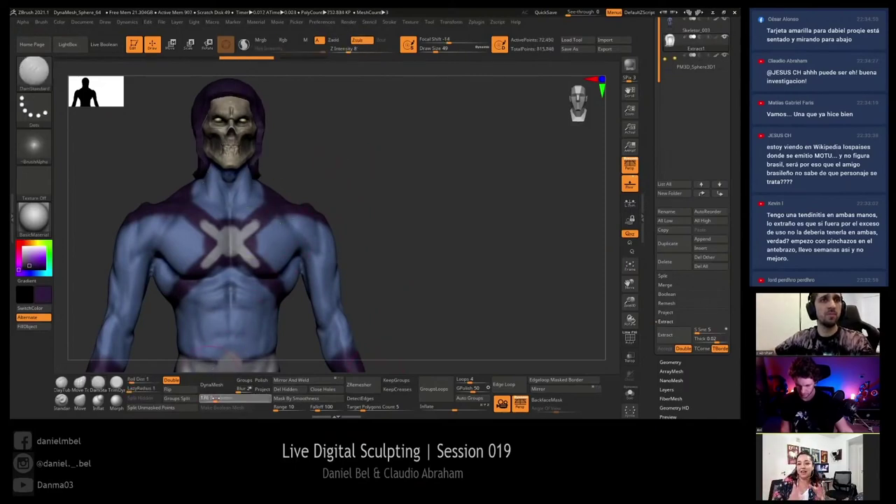
click(212, 385)
Step: Pull the hood's front edge with Move and apply Deformation Polish By Features
drag(301, 182, 366, 180)
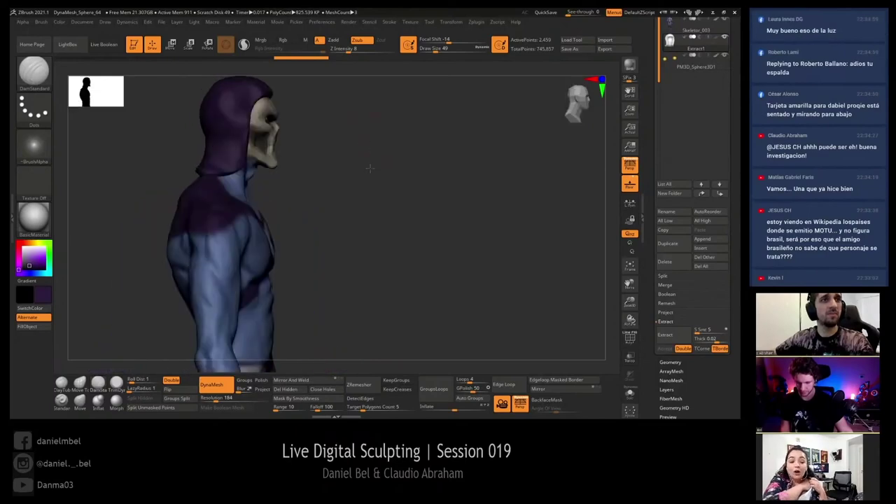
drag(508, 136, 420, 138)
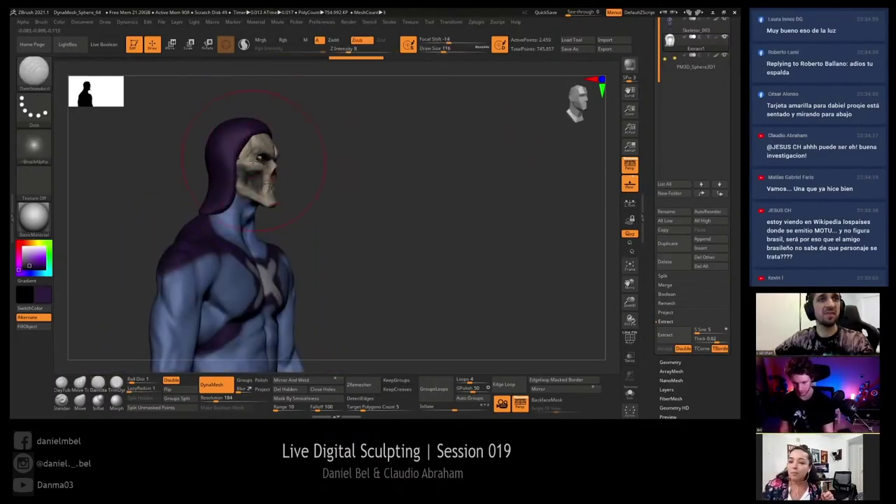
click(80, 400)
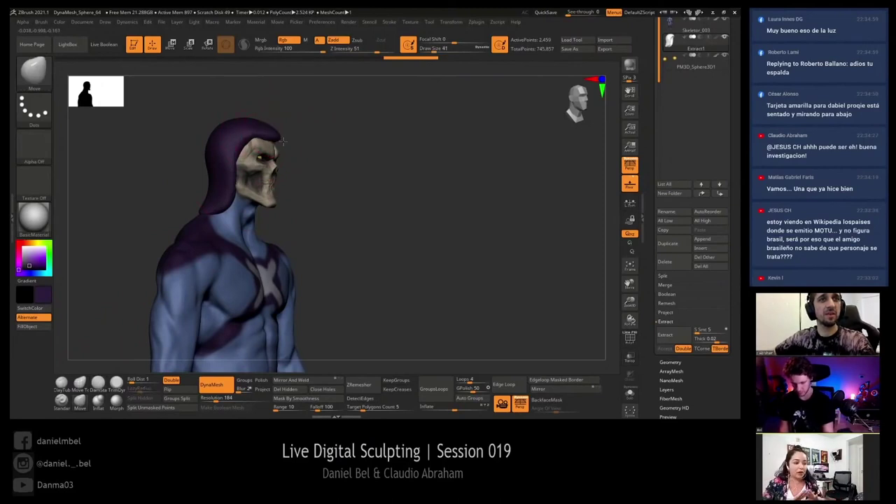
drag(263, 130, 266, 140)
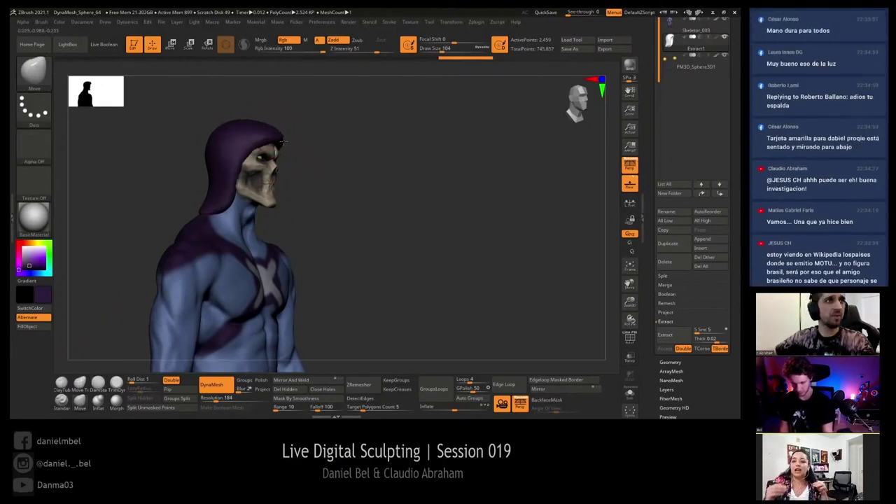
shift+drag(420, 150, 340, 150)
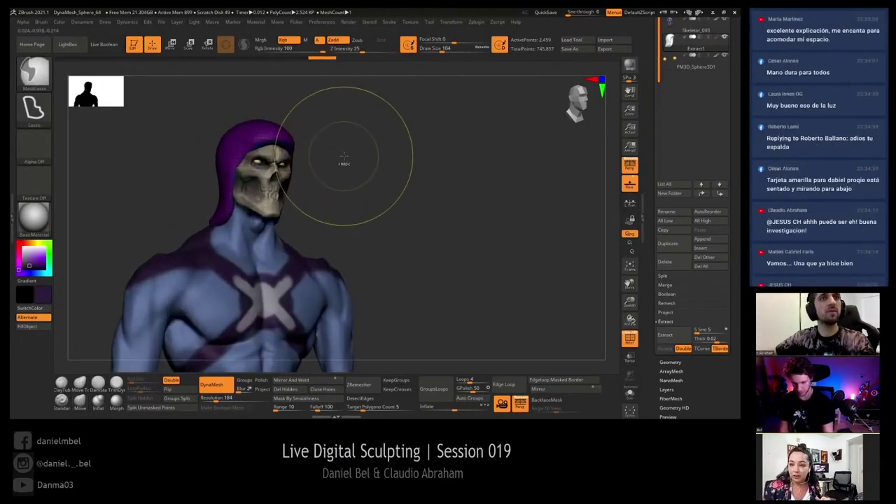
scroll(694, 105, up, 5)
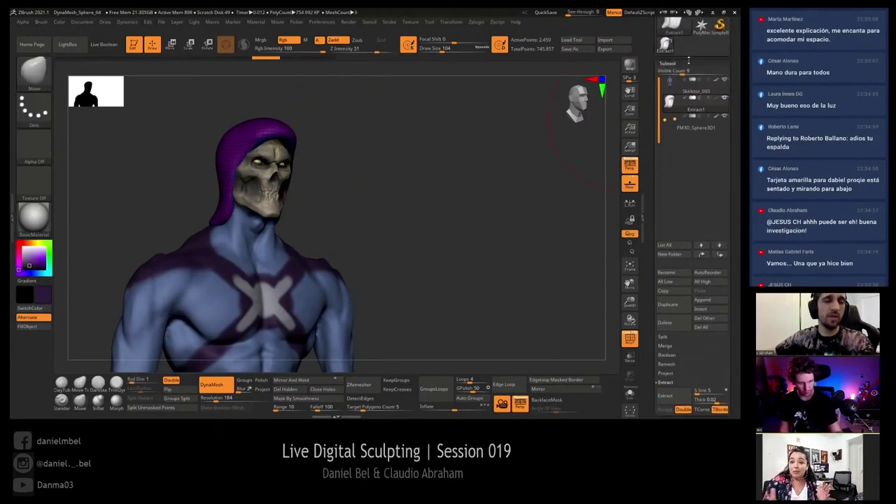
click(681, 63)
click(674, 144)
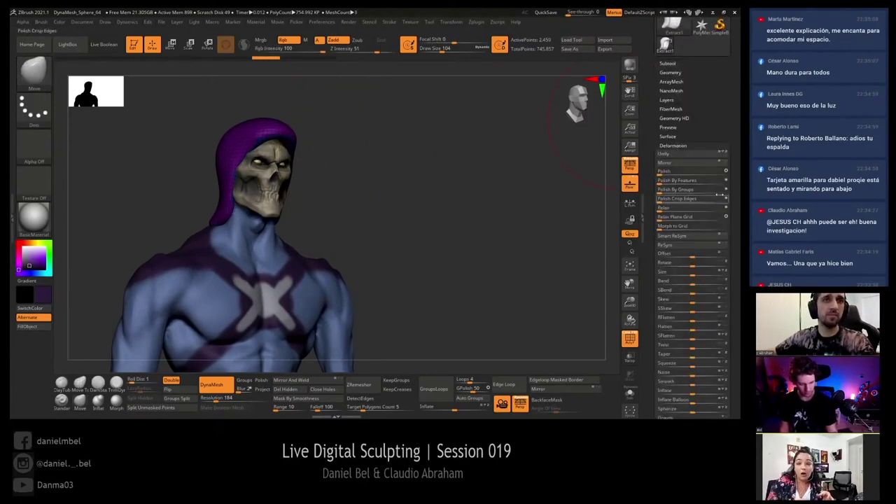
click(678, 180)
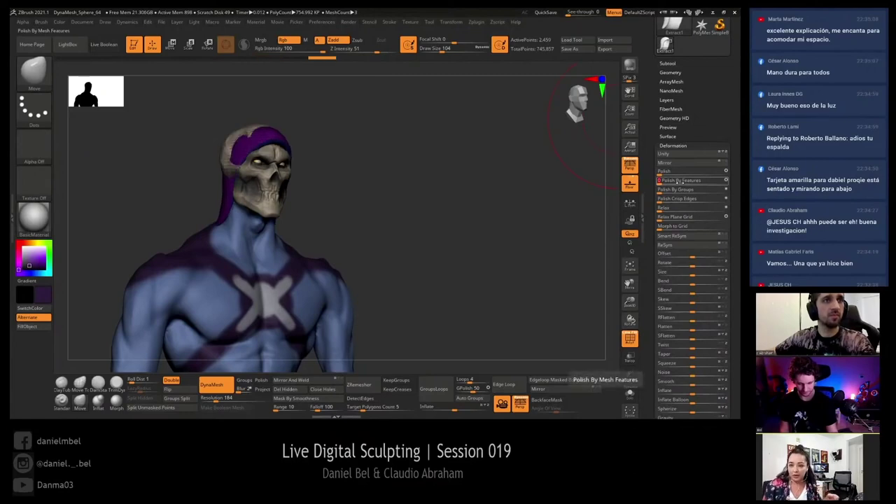
Step: Pull the hood over the back and top of the skull with the Move brush
drag(481, 184, 423, 174)
mouse_move(240, 150)
mouse_down()
mouse_move(240, 112)
mouse_move(238, 161)
mouse_move(221, 164)
mouse_up()
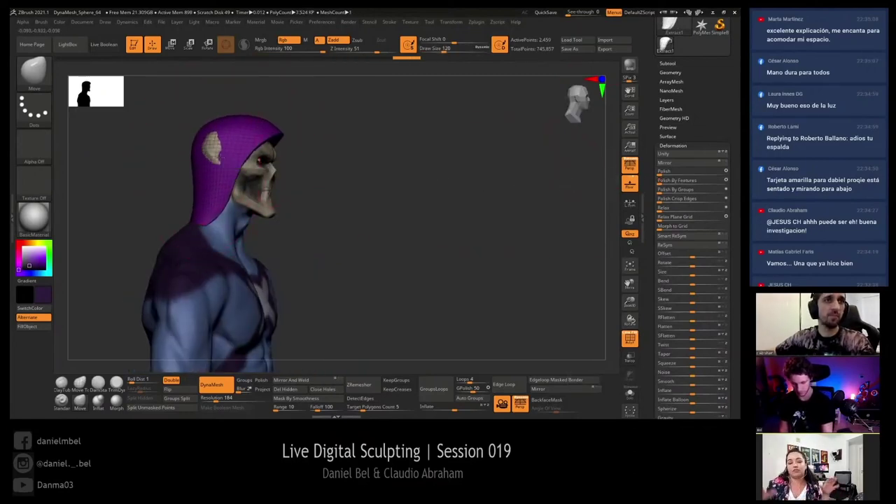
mouse_move(336, 182)
mouse_down()
mouse_move(288, 161)
mouse_move(280, 172)
mouse_move(284, 153)
mouse_up()
key(s)
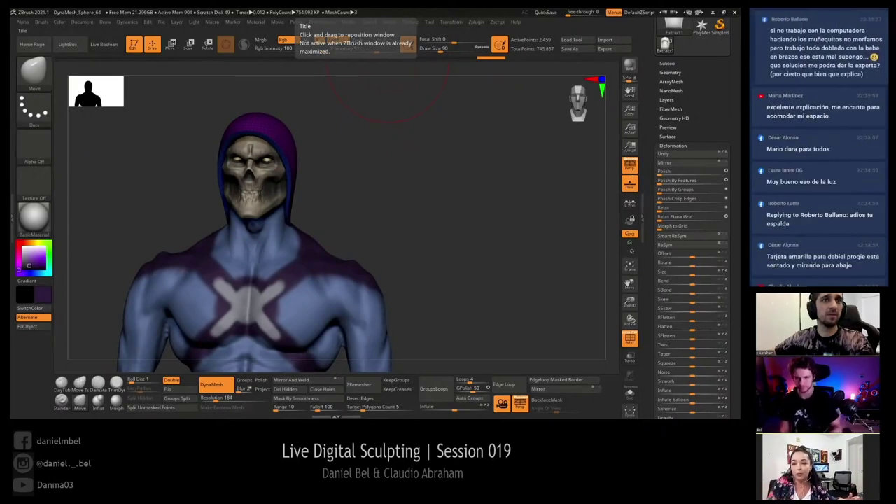
mouse_move(301, 106)
mouse_down()
mouse_move(274, 154)
mouse_move(309, 129)
mouse_move(323, 187)
mouse_move(316, 180)
mouse_up()
key(s)
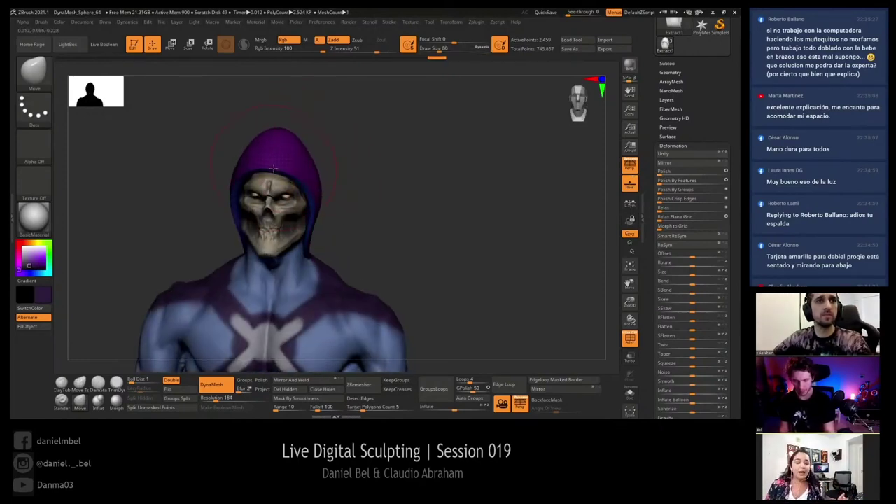
Step: Resize the brush and push both sides of the hood outward from the front
mouse_move(342, 152)
mouse_down()
mouse_move(276, 167)
mouse_move(326, 154)
mouse_move(249, 137)
mouse_up()
key(s)
key(s)
drag(295, 137, 306, 132)
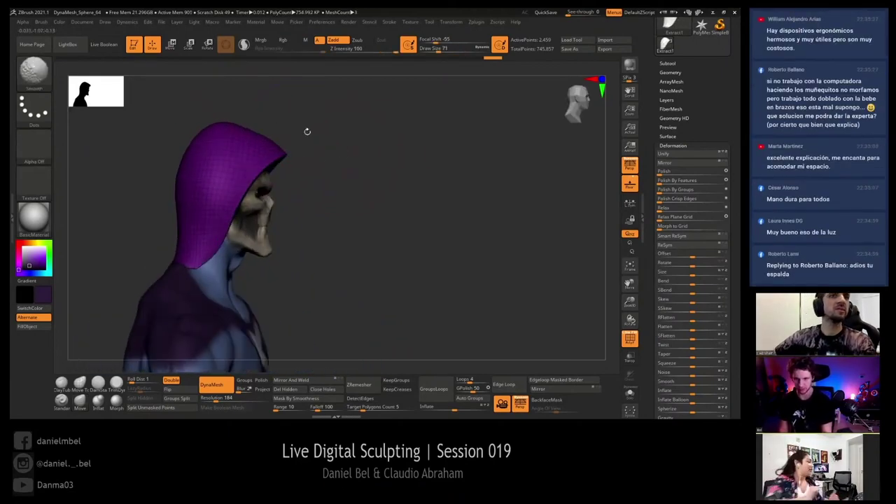
key(s)
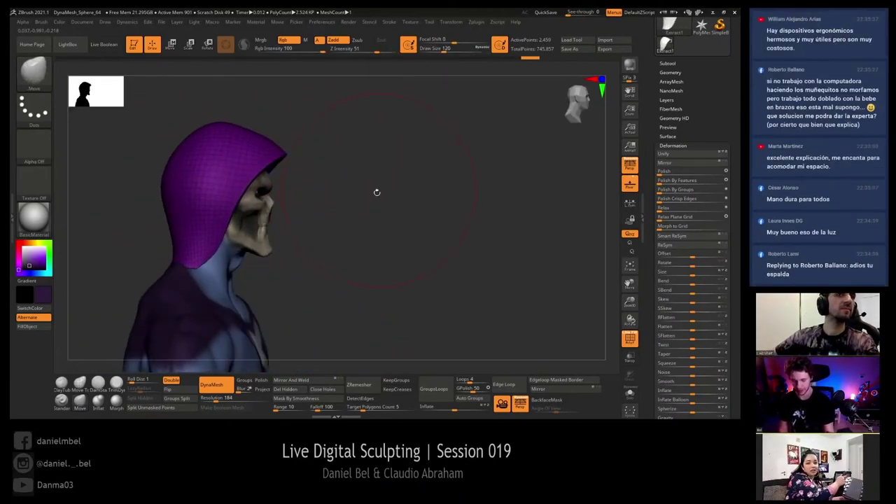
mouse_move(376, 192)
mouse_down()
mouse_move(351, 186)
mouse_move(290, 200)
mouse_up()
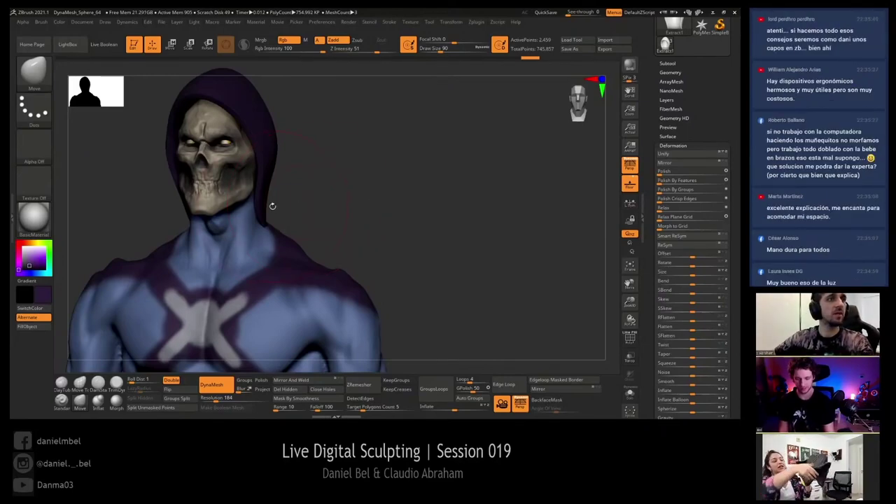
mouse_move(273, 206)
mouse_down()
mouse_move(336, 254)
mouse_move(328, 229)
mouse_up()
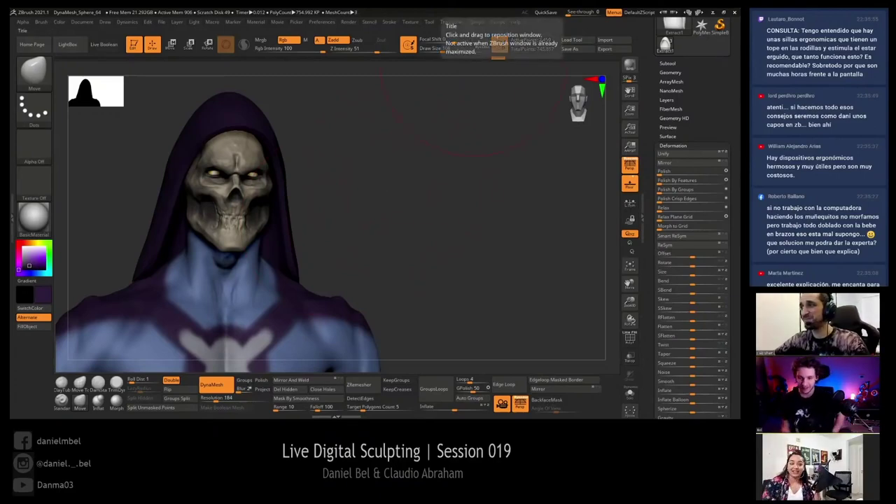
Step: Resize the brush and outline the back of the hood from the side
drag(321, 242, 304, 270)
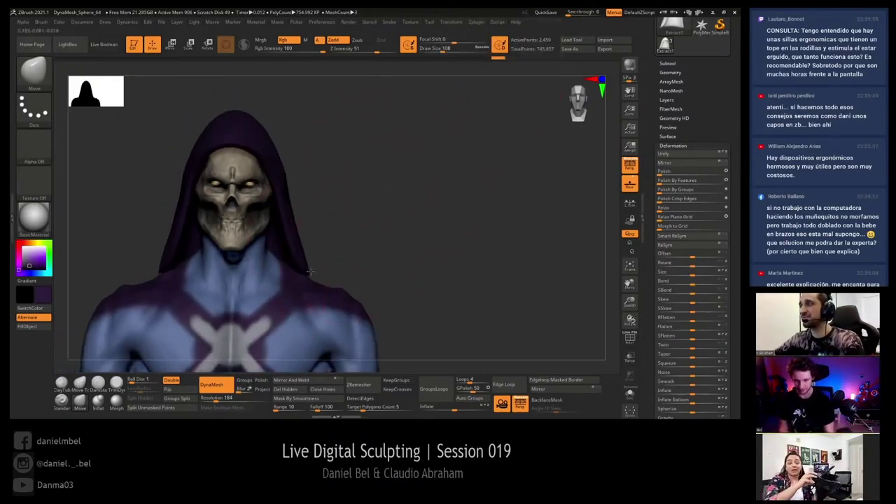
mouse_move(332, 257)
mouse_down()
mouse_move(354, 248)
mouse_move(356, 214)
mouse_up()
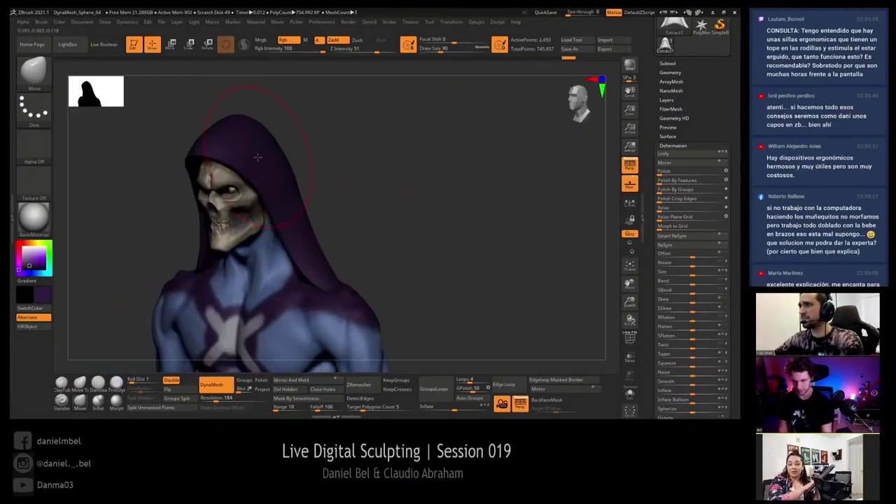
key(bracketleft)
drag(279, 162, 217, 137)
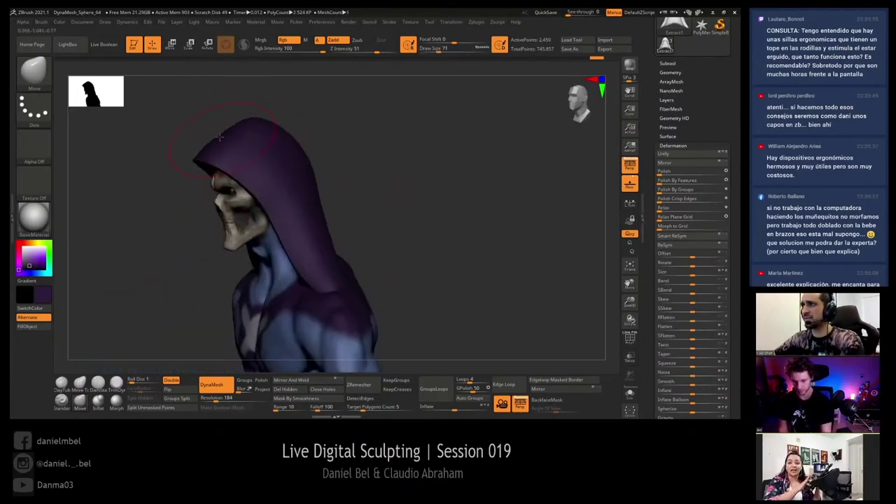
right_click(216, 135)
key(bracketright)
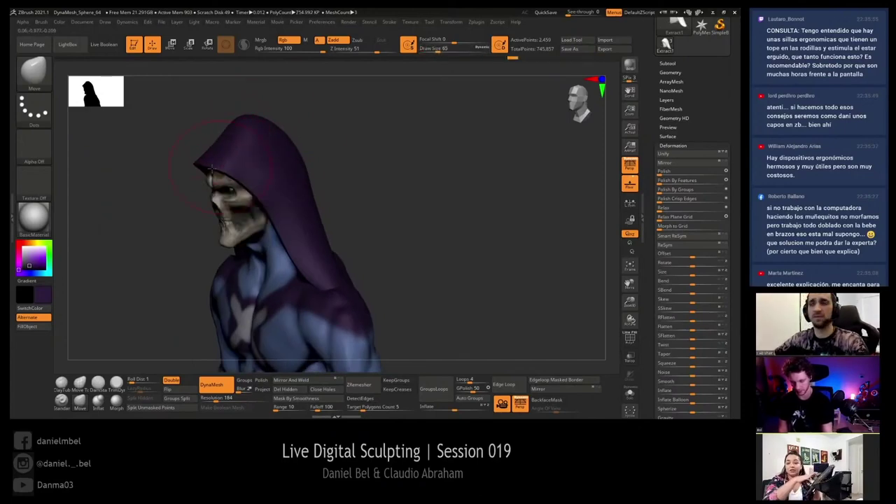
mouse_move(185, 206)
mouse_down()
mouse_move(235, 160)
mouse_move(304, 163)
mouse_up()
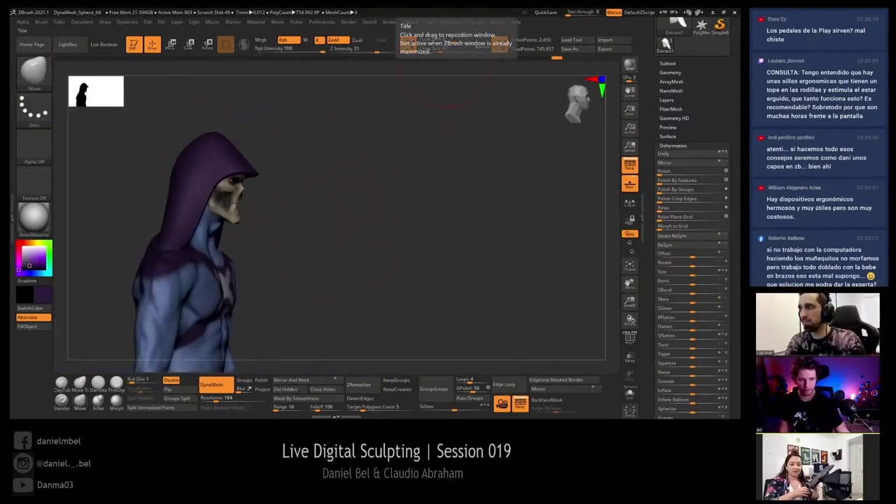
mouse_move(175, 210)
ctrl+mouse_down()
mouse_move(152, 191)
mouse_move(180, 217)
ctrl+mouse_up()
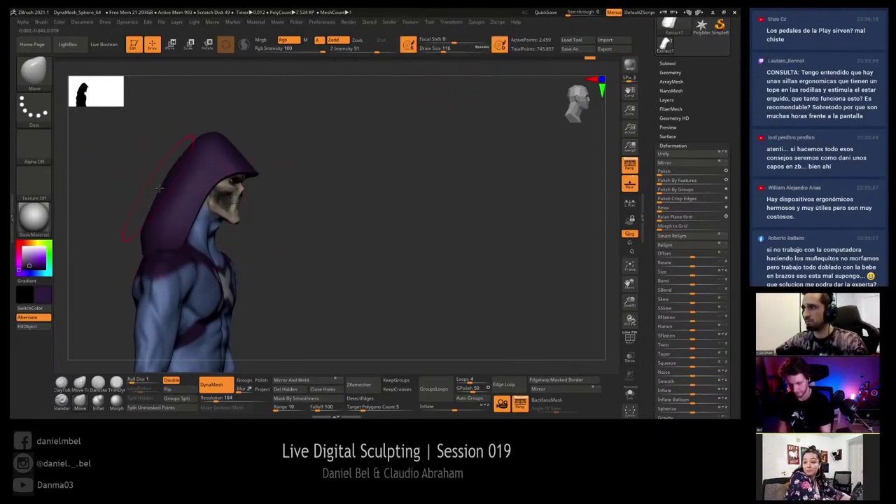
Step: Drag the hood tip back and down over the face with Move at brush size 37
drag(301, 210, 263, 185)
drag(194, 127, 189, 143)
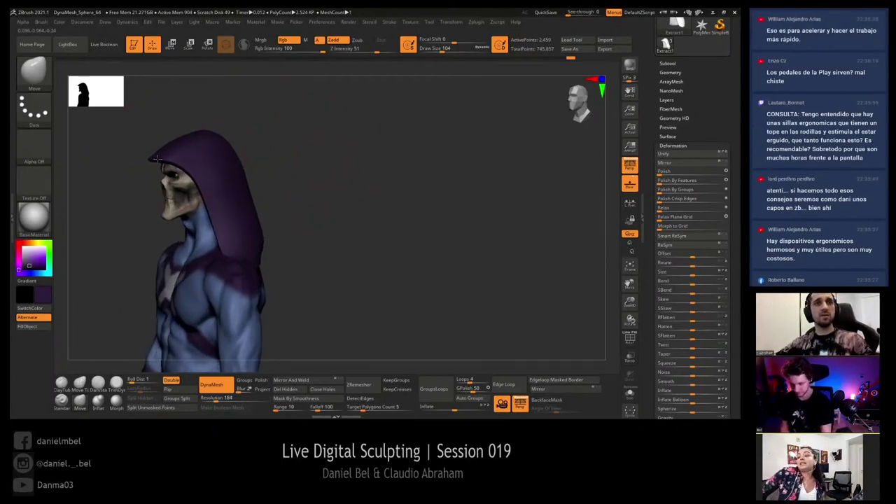
mouse_move(258, 157)
mouse_down()
mouse_move(221, 170)
mouse_move(236, 201)
mouse_move(253, 192)
mouse_up()
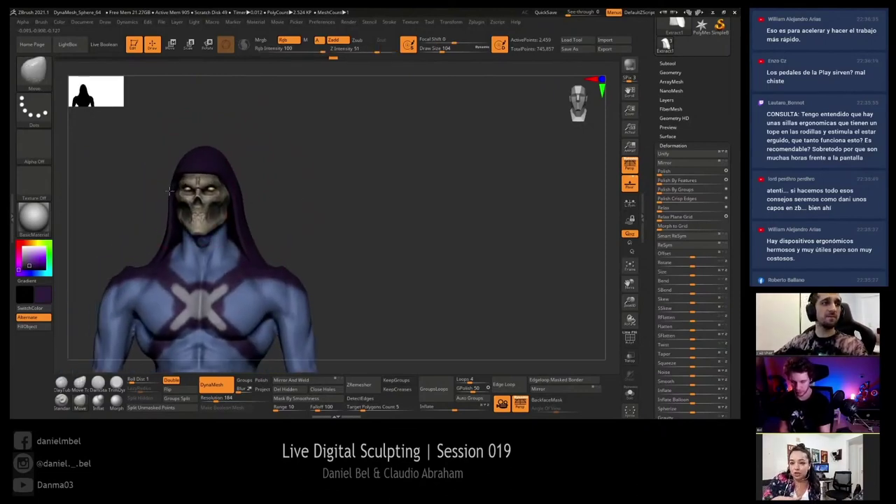
mouse_move(252, 152)
mouse_down()
mouse_move(200, 163)
mouse_move(171, 148)
mouse_up()
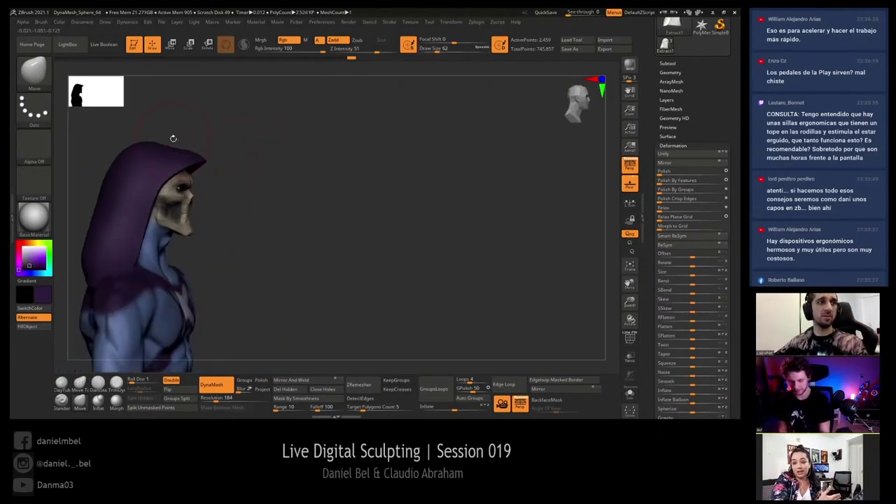
drag(250, 147, 206, 150)
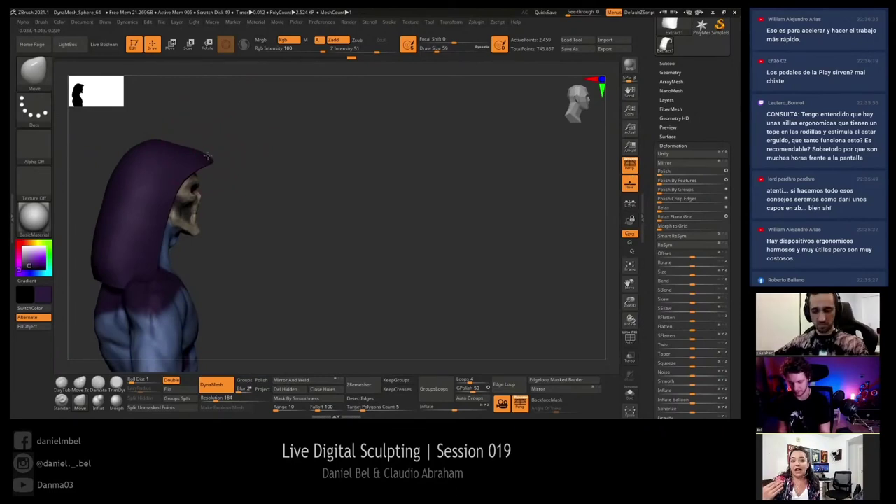
key(s)
click(196, 194)
drag(246, 244, 219, 232)
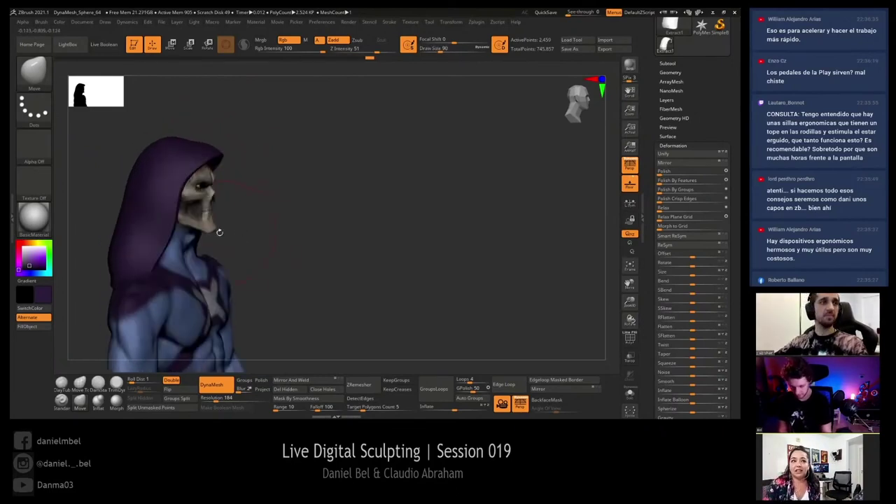
key(s)
click(204, 146)
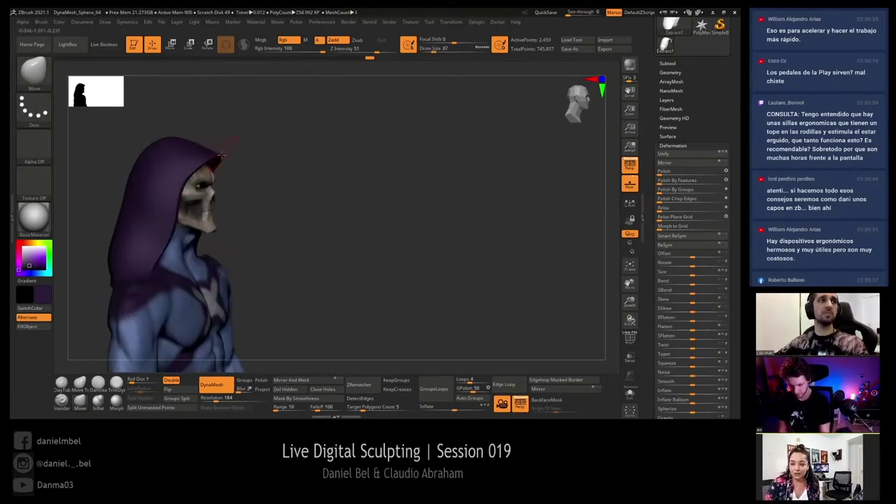
drag(221, 154, 220, 165)
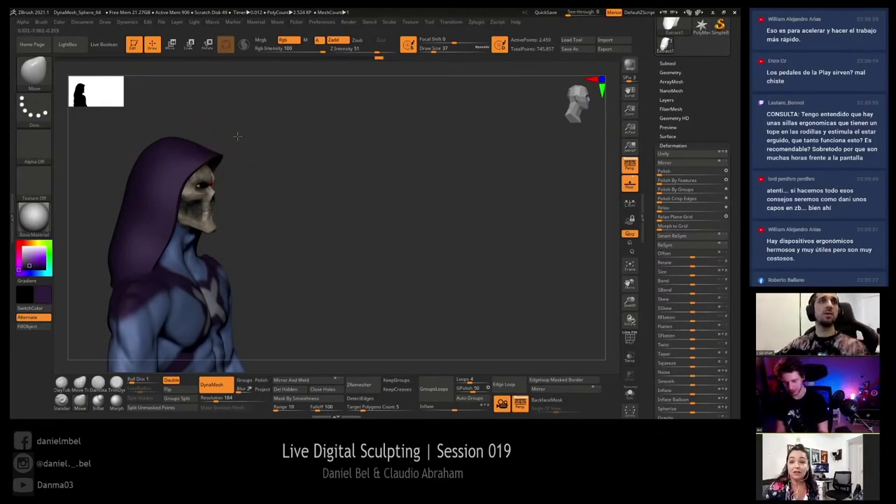
drag(238, 136, 119, 176)
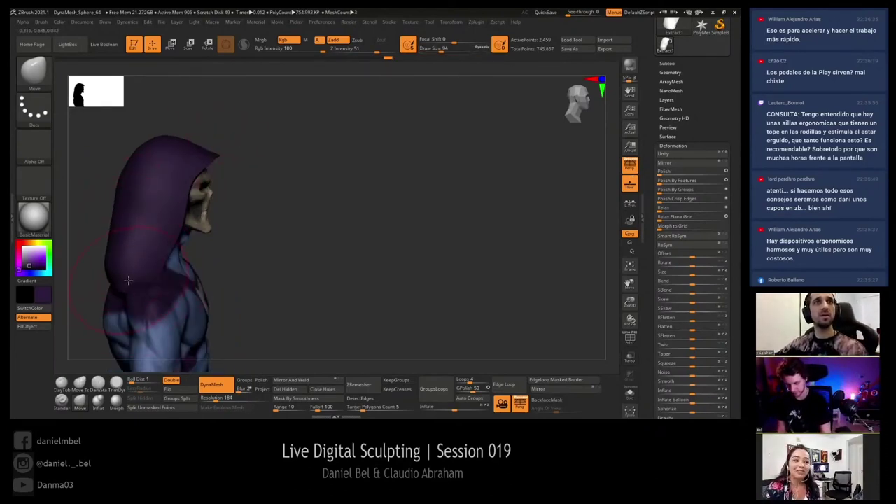
Step: Set the brush to size 116 and smooth the hood from the front view
drag(220, 273, 108, 295)
key(bracketright)
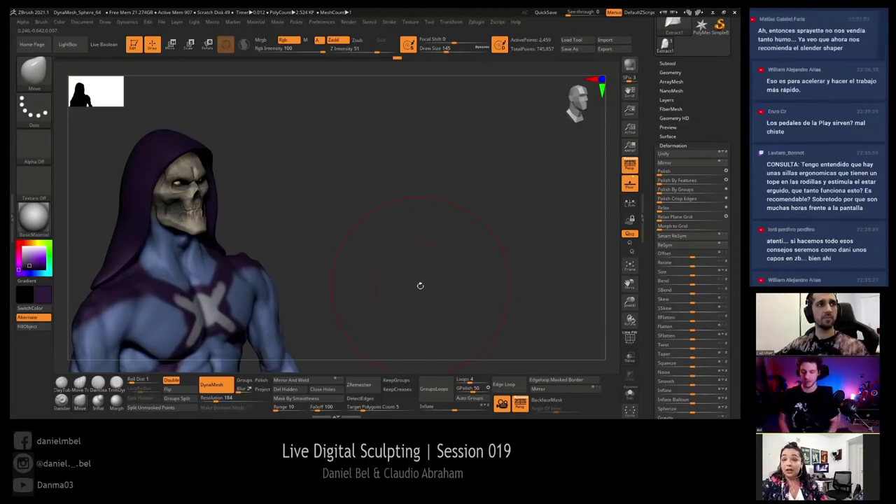
mouse_move(311, 190)
mouse_down()
mouse_move(329, 182)
mouse_move(250, 188)
mouse_up()
key(bracketleft)
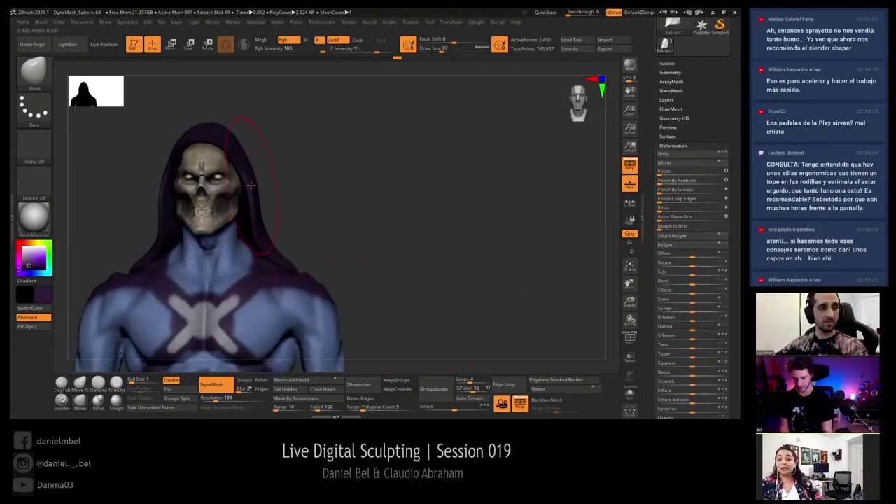
key(bracketright)
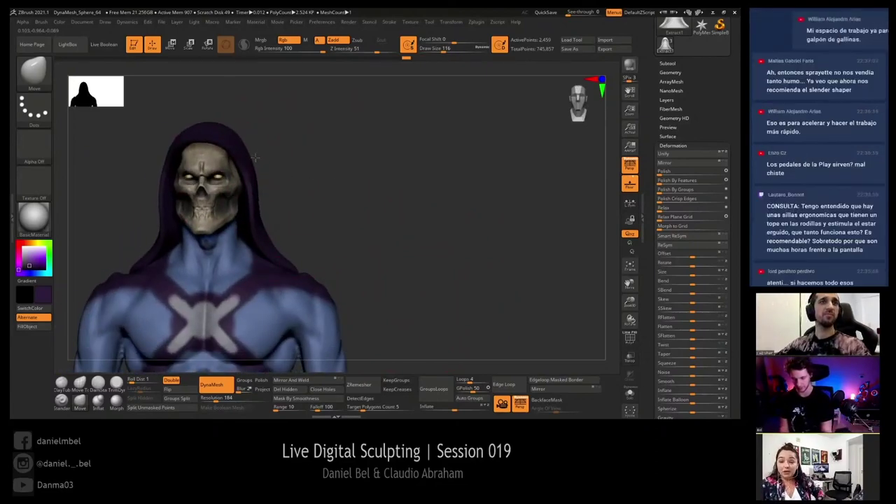
mouse_move(285, 166)
mouse_down()
mouse_move(325, 192)
mouse_move(253, 181)
mouse_up()
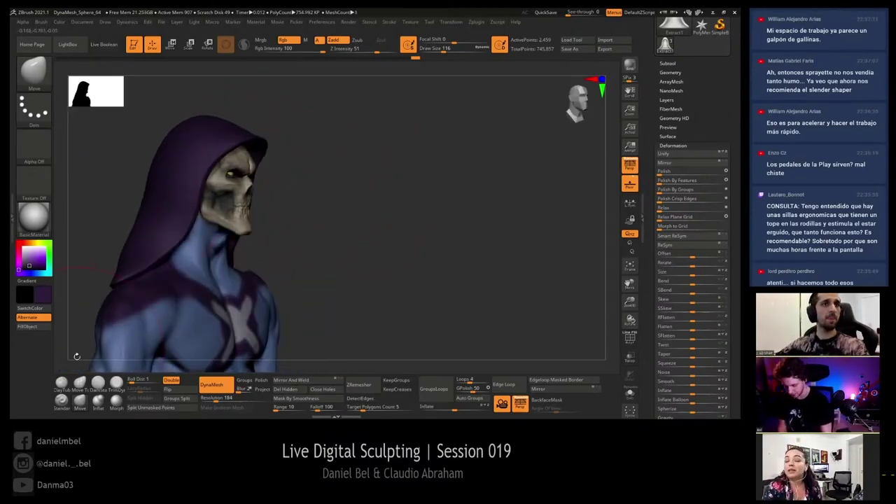
key(shift)
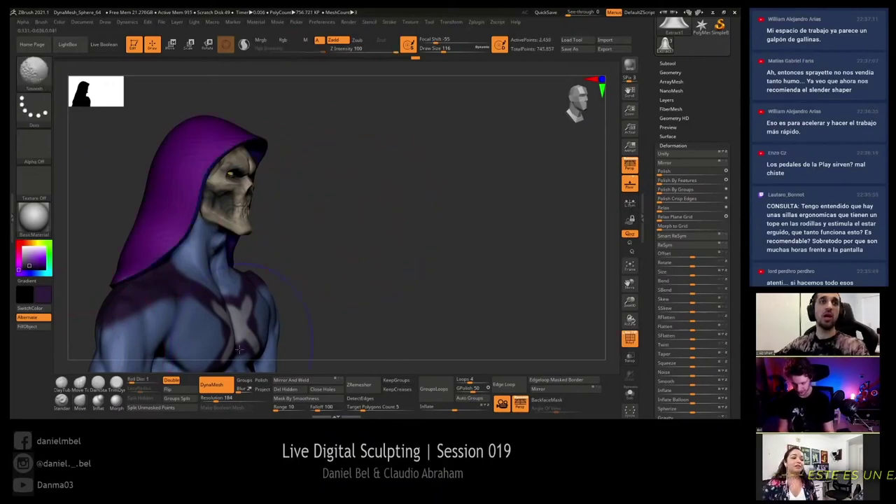
Step: Enable DynaMesh Polish and Groups and remesh the hood at resolution 320
click(261, 380)
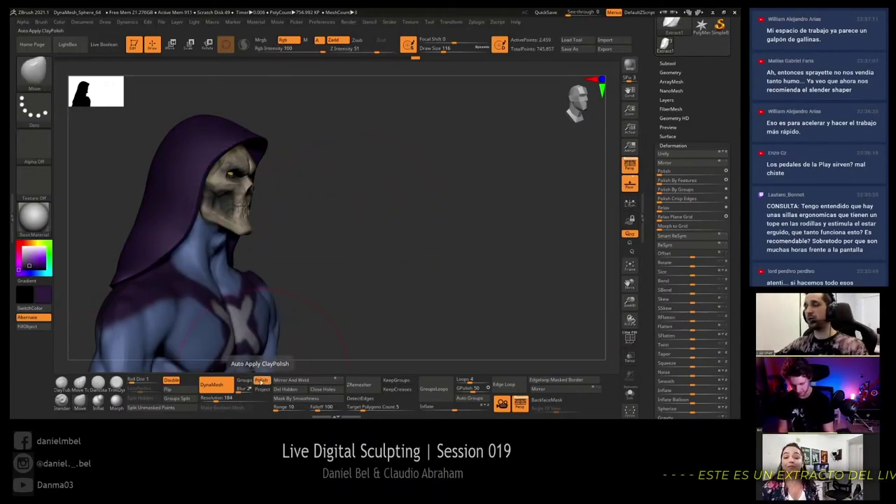
click(250, 379)
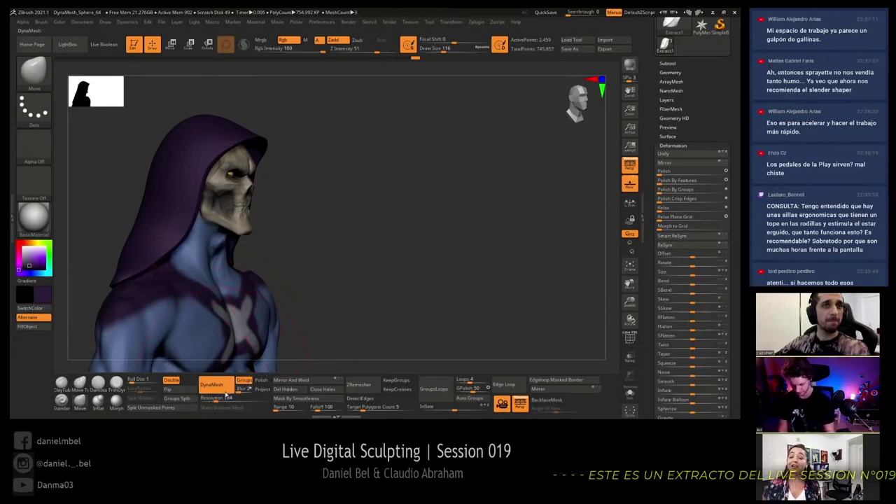
ctrl+drag(329, 242, 345, 239)
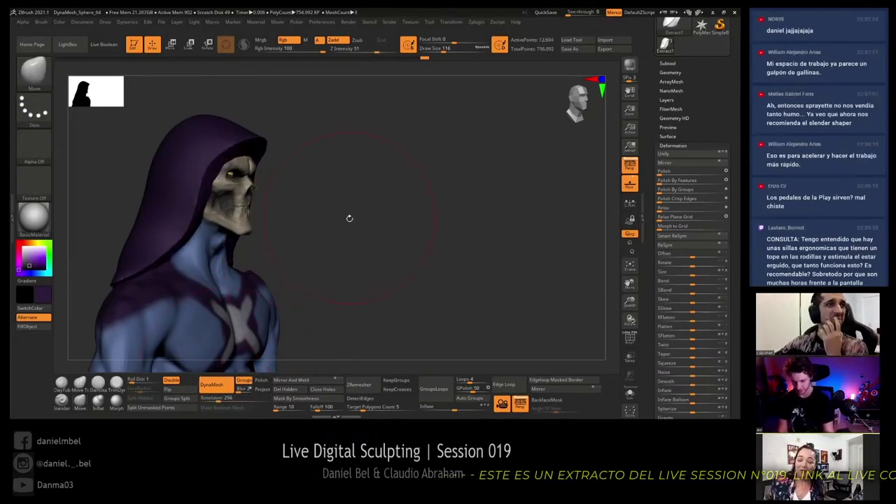
key(ctrl+z)
key(ctrl+z)
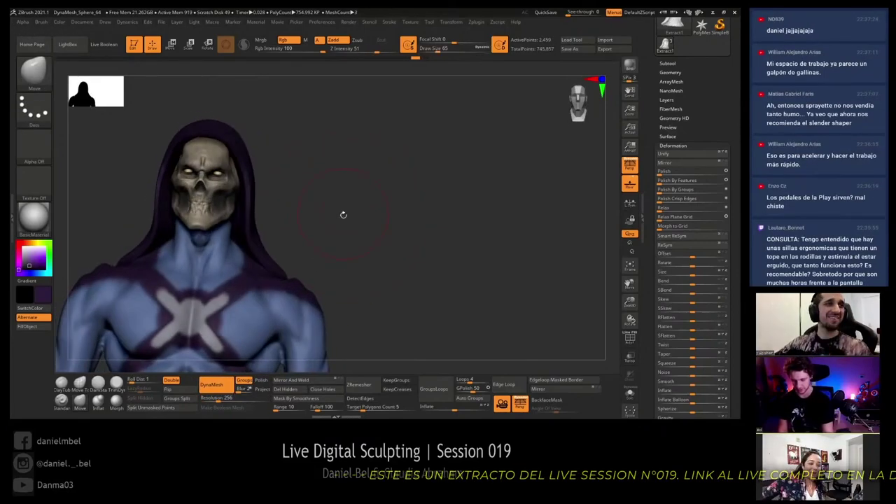
Step: Lasso-hide everything outside the skull area, then show all mesh parts again
drag(344, 220, 337, 267)
ctrl+shift+drag(168, 157, 157, 198)
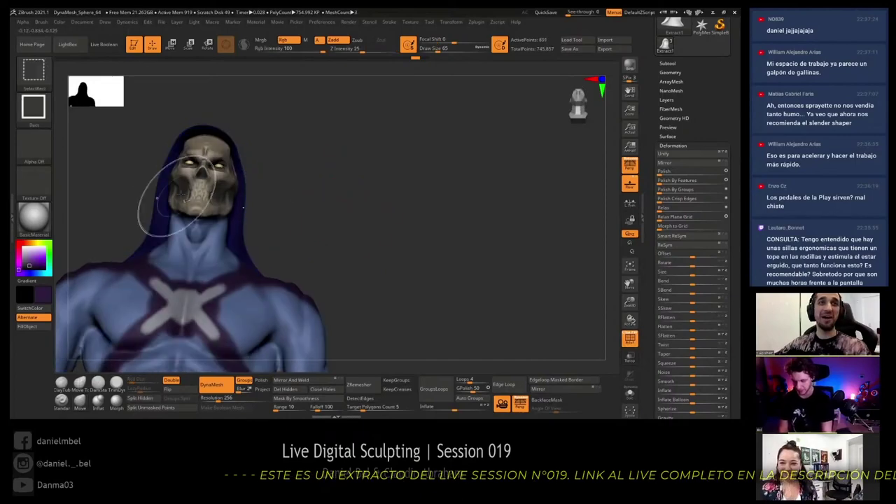
ctrl+shift+drag(243, 207, 241, 210)
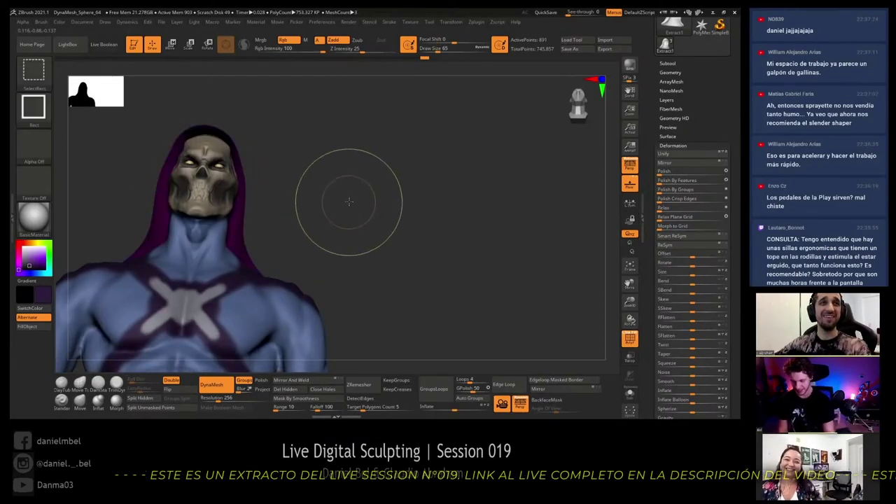
ctrl+shift+click(348, 201)
drag(349, 201, 353, 202)
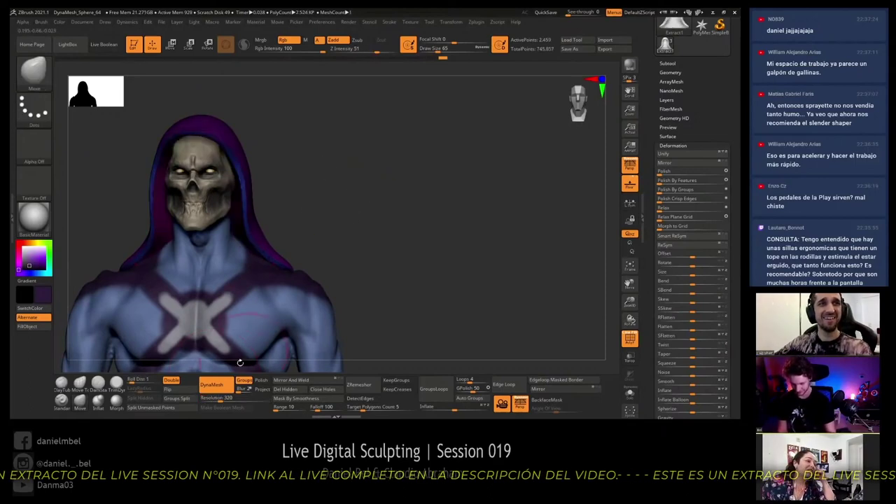
drag(343, 231, 340, 194)
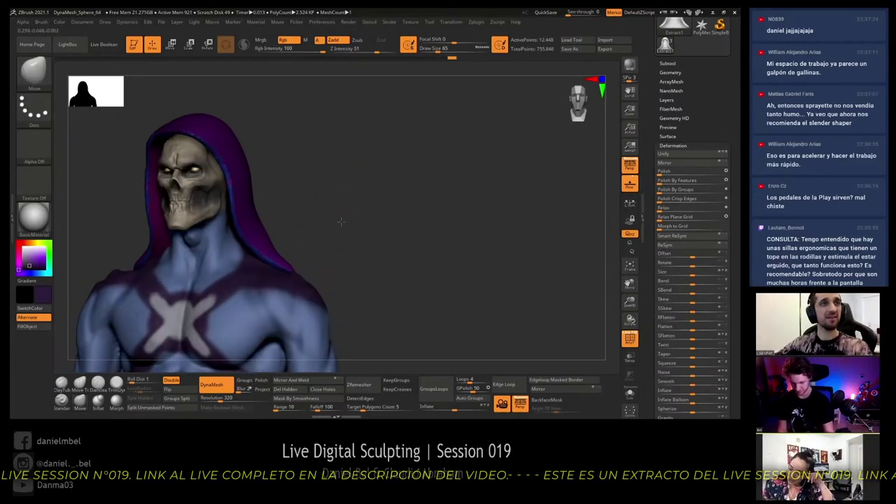
ctrl+shift+drag(254, 168, 246, 175)
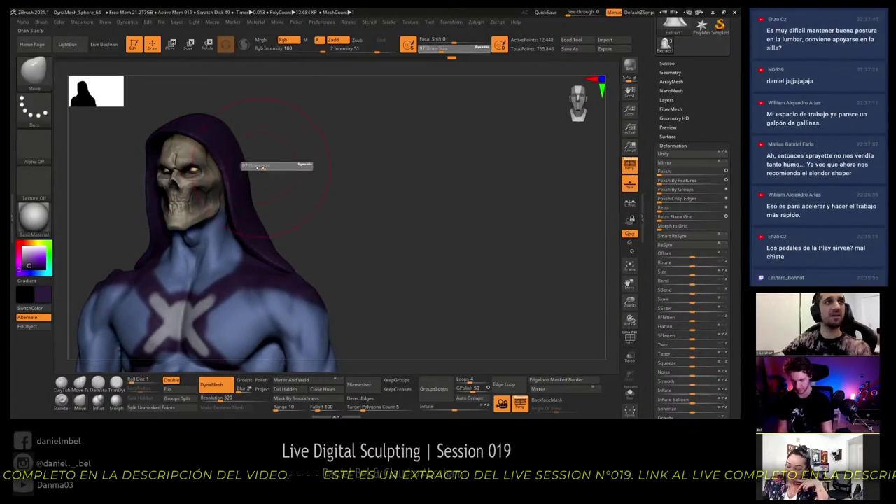
Step: Carve creases into the hood's sides with DamStandard, brush size 87 down to 62
mouse_move(294, 160)
mouse_down()
mouse_move(286, 196)
mouse_move(227, 162)
mouse_up()
key(b)
key(d)
key(s)
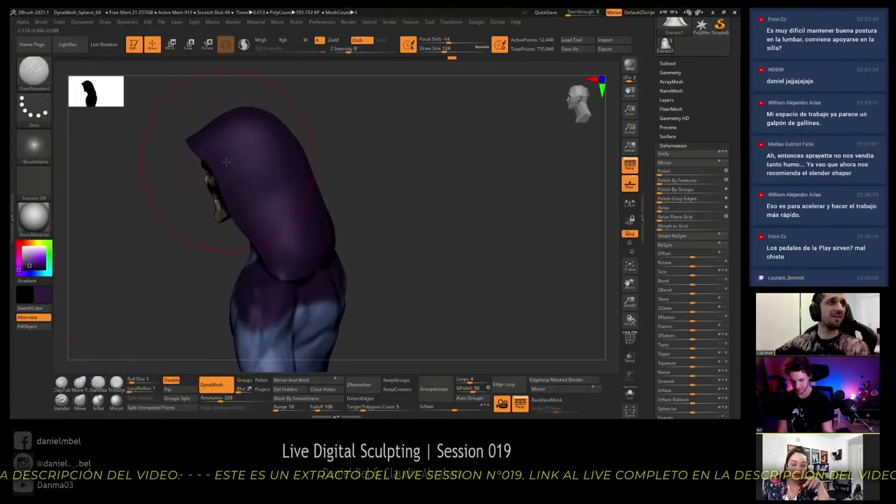
key(s)
drag(294, 166, 234, 166)
key(s)
mouse_move(373, 158)
mouse_down()
mouse_move(259, 131)
mouse_move(229, 217)
mouse_up()
mouse_move(326, 251)
mouse_down()
mouse_move(288, 223)
mouse_move(255, 232)
mouse_up()
key(s)
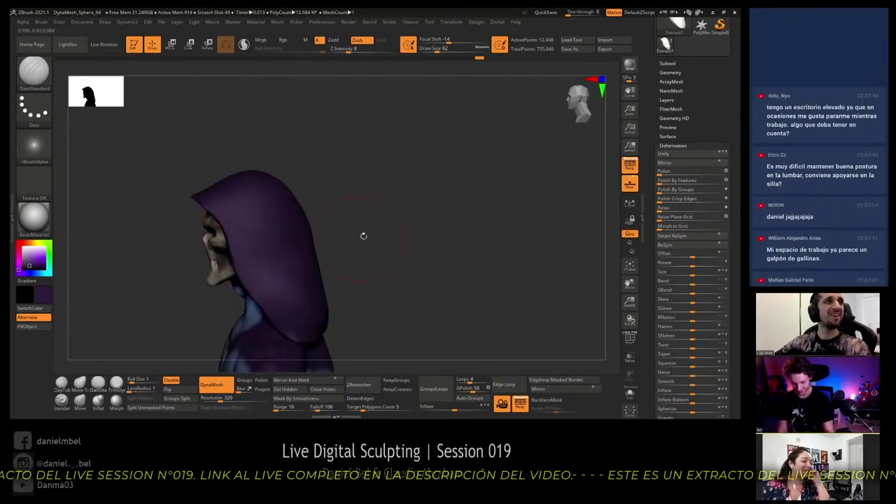
mouse_move(362, 236)
mouse_down()
mouse_move(322, 212)
mouse_move(386, 160)
mouse_up()
Step: Shape the back of the hood with Move, then build up folds with ClayTubes
key(b)
key(m)
key(v)
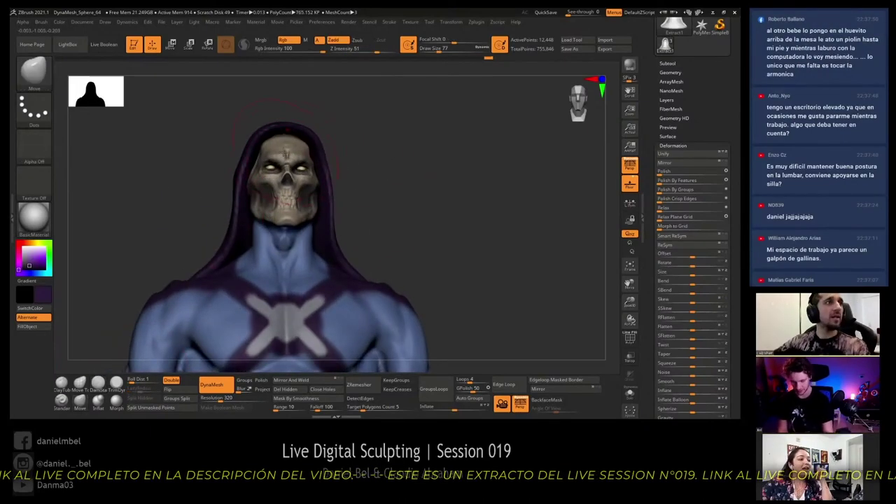
mouse_move(286, 143)
mouse_down()
mouse_move(291, 135)
mouse_move(350, 154)
mouse_move(374, 142)
mouse_move(366, 149)
mouse_move(394, 187)
mouse_move(366, 166)
mouse_move(370, 196)
mouse_move(329, 203)
mouse_up()
key(b)
key(c)
key(t)
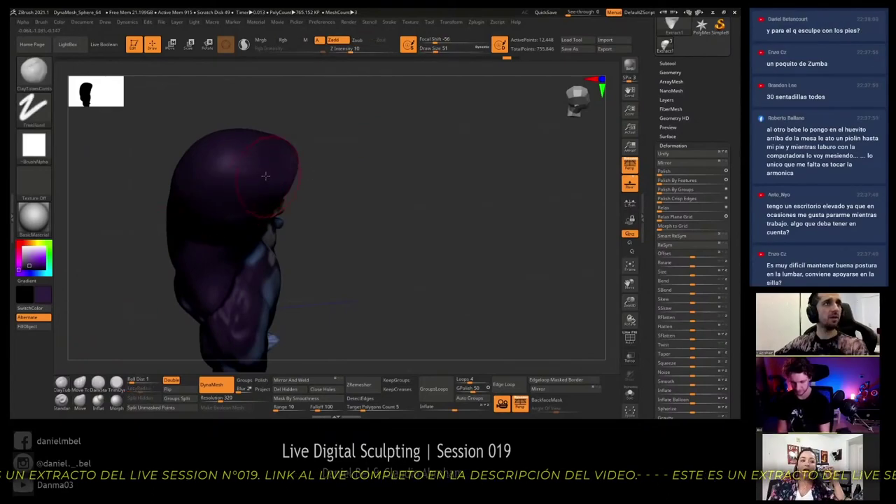
drag(339, 176, 204, 163)
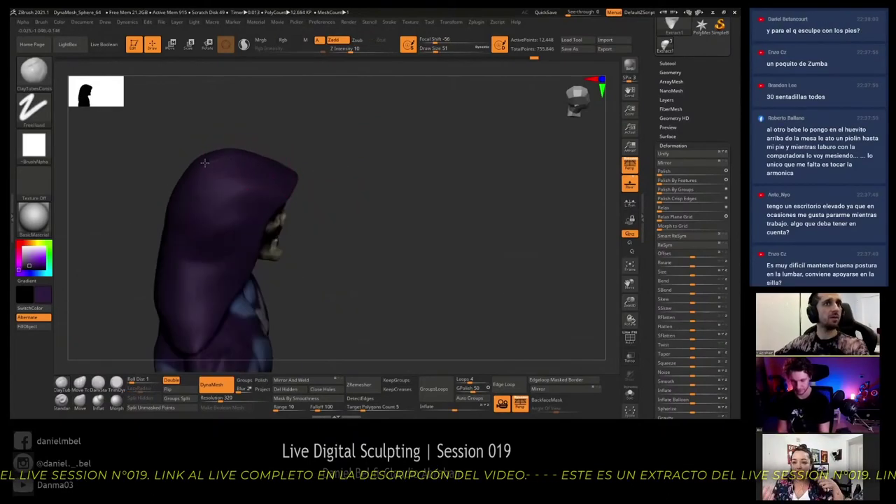
mouse_move(318, 171)
mouse_down()
mouse_move(290, 184)
mouse_move(311, 204)
mouse_move(409, 203)
mouse_move(416, 194)
mouse_move(419, 208)
mouse_move(285, 192)
mouse_up()
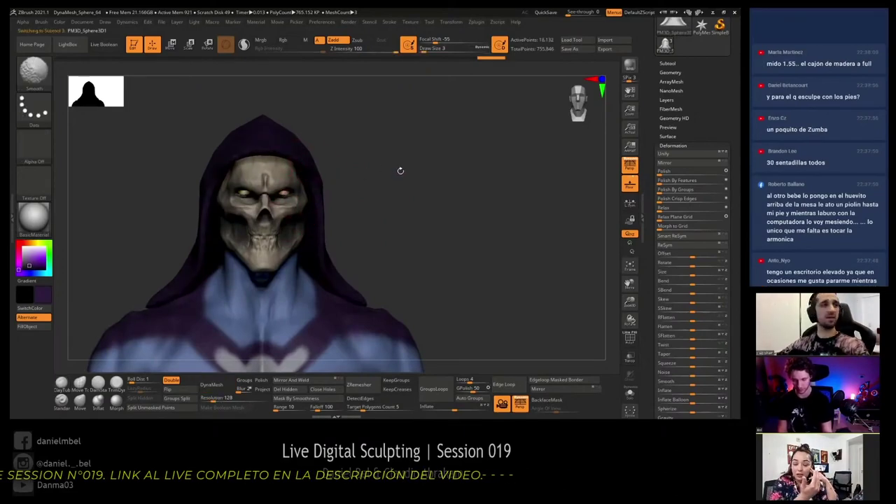
Step: Select the skull piece and move its transform gizmo over the left eye
alt+click(285, 191)
key(w)
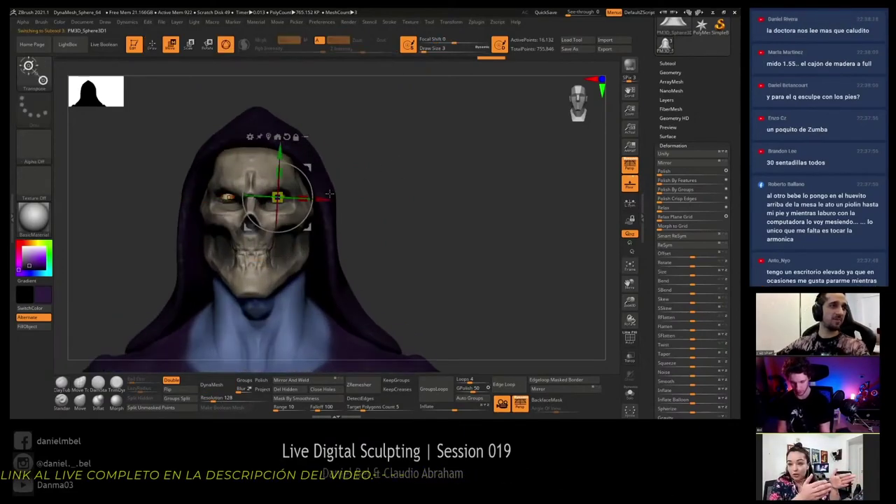
alt+drag(279, 198, 229, 198)
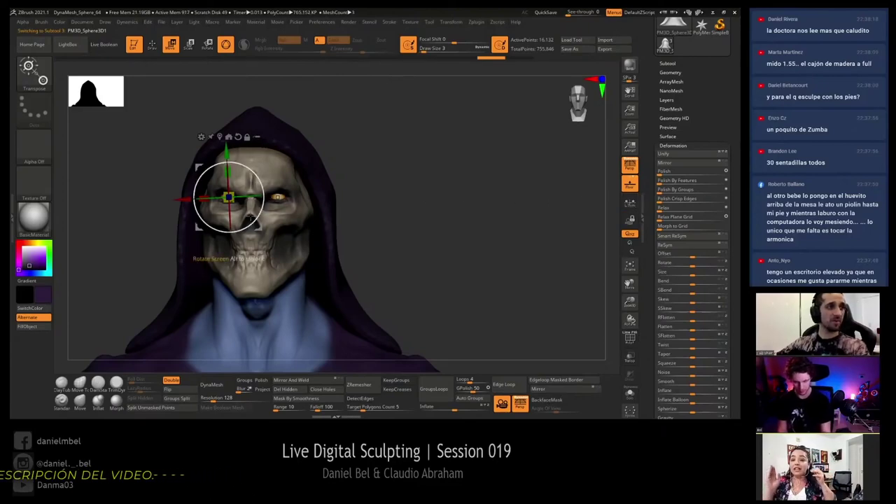
key(q)
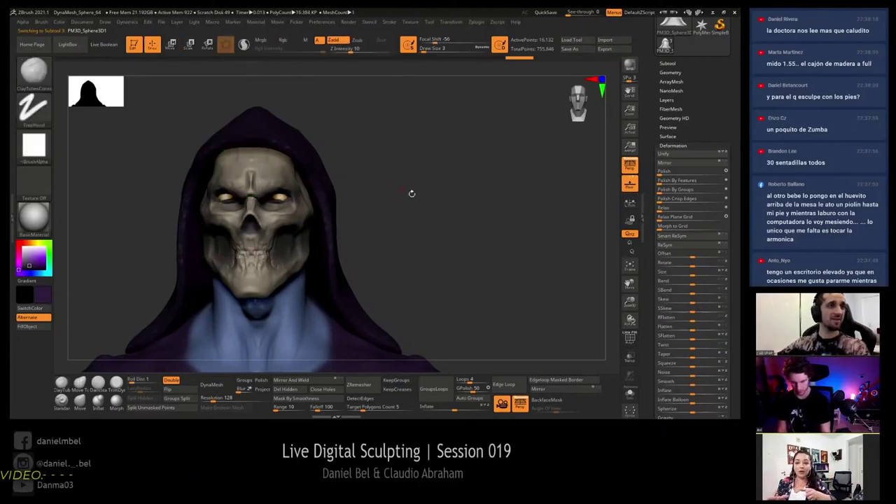
mouse_move(410, 194)
alt+mouse_down()
mouse_move(382, 171)
mouse_move(318, 218)
alt+mouse_up()
Step: Make Skeletor_003 active with the Move brush shrunk to draw size 46, framing the upper figure
alt+click(264, 213)
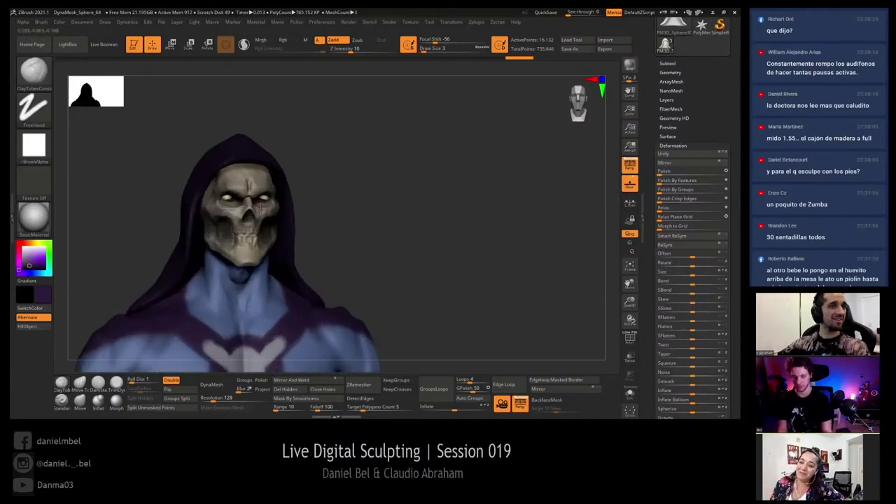
click(79, 400)
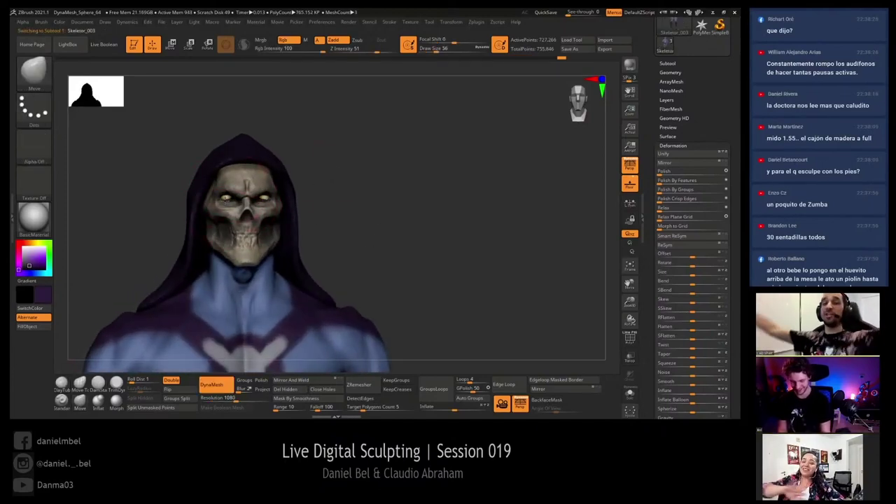
drag(364, 175, 263, 200)
key([)
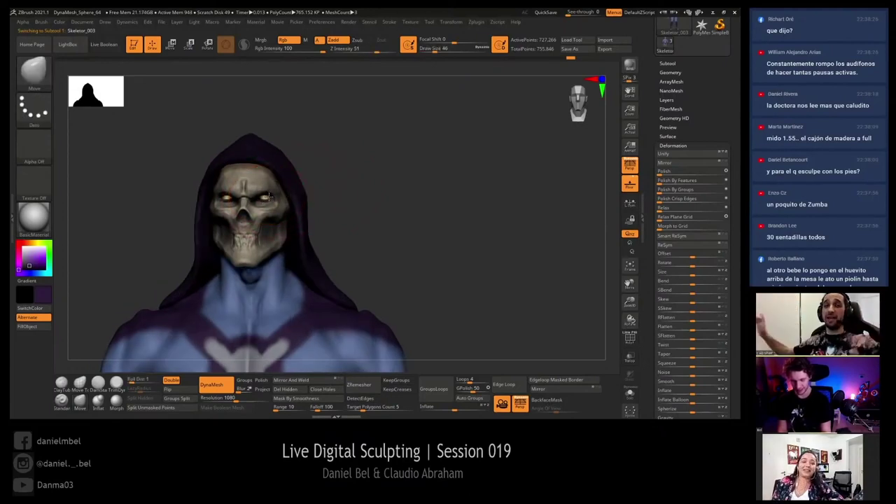
mouse_move(329, 175)
mouse_down()
mouse_move(378, 184)
mouse_move(268, 186)
mouse_up()
key([)
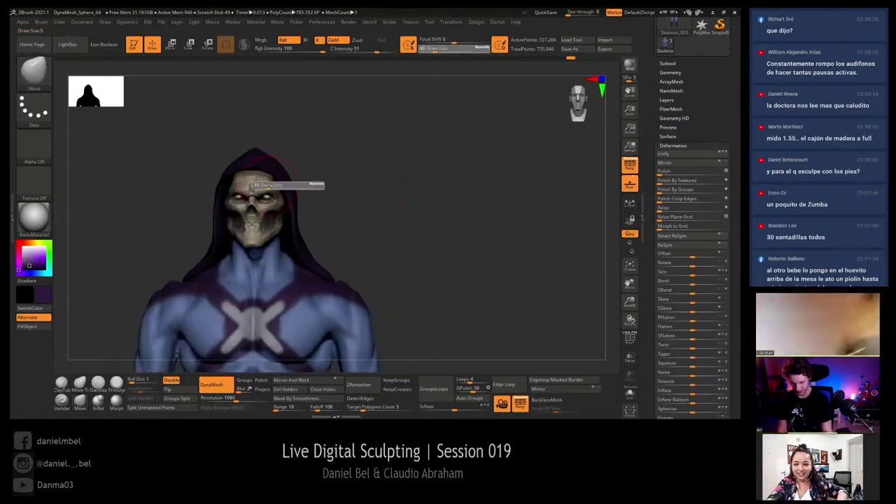
Step: Shrink the brush to size 17 and make the Extract1 hood the active mesh
key([)
key([)
key([)
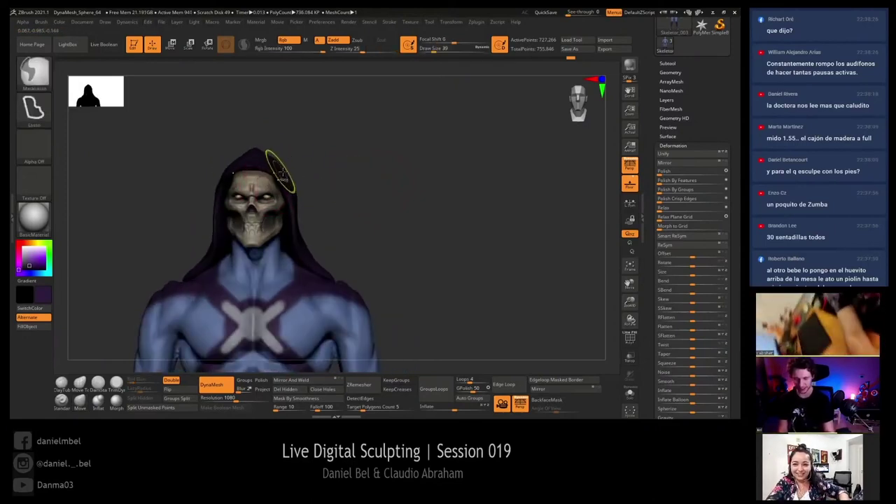
mouse_move(272, 185)
ctrl+right_down()
mouse_move(273, 199)
mouse_move(355, 163)
mouse_move(358, 220)
mouse_move(392, 210)
mouse_move(349, 218)
ctrl+right_up()
alt+click(304, 223)
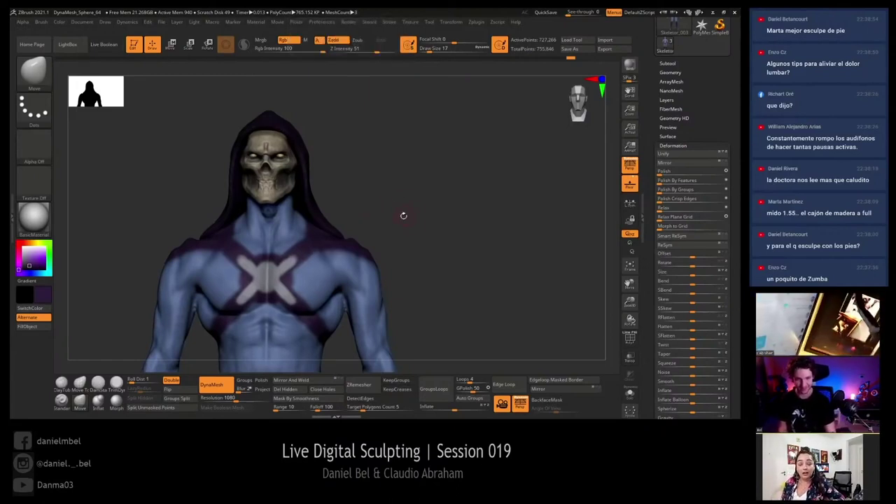
drag(403, 215, 404, 163)
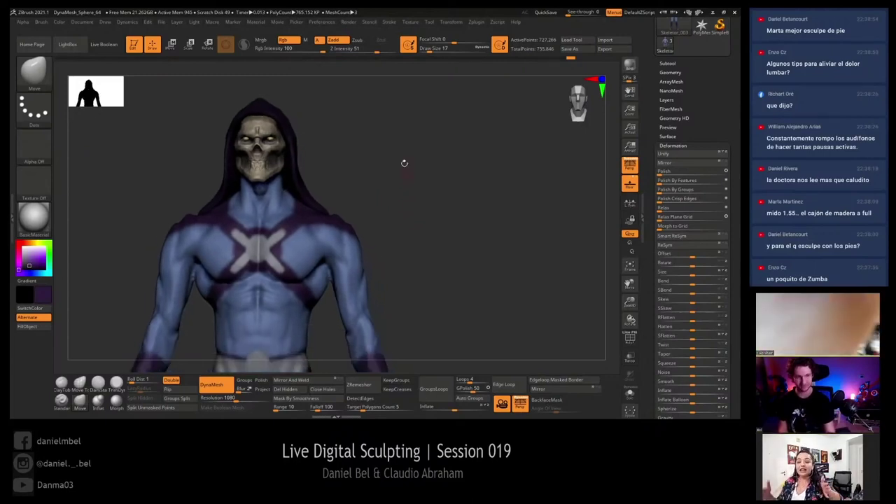
alt+click(301, 168)
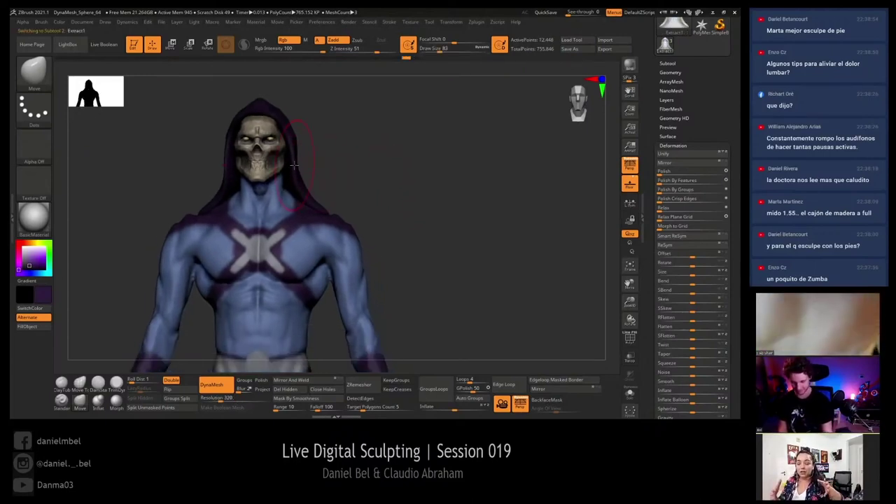
Step: Enlarge and then reduce the brush while framing the whole figure from the front
key(bracketright)
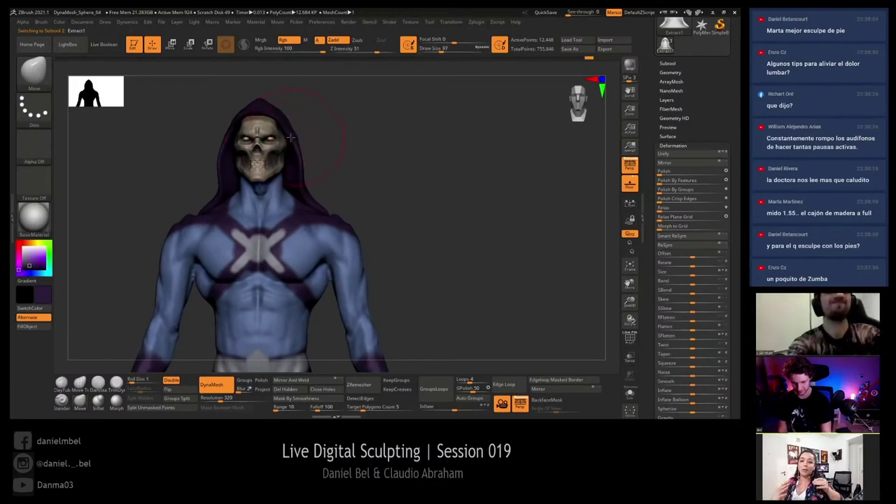
mouse_move(344, 161)
mouse_down()
mouse_move(351, 165)
mouse_move(304, 156)
mouse_up()
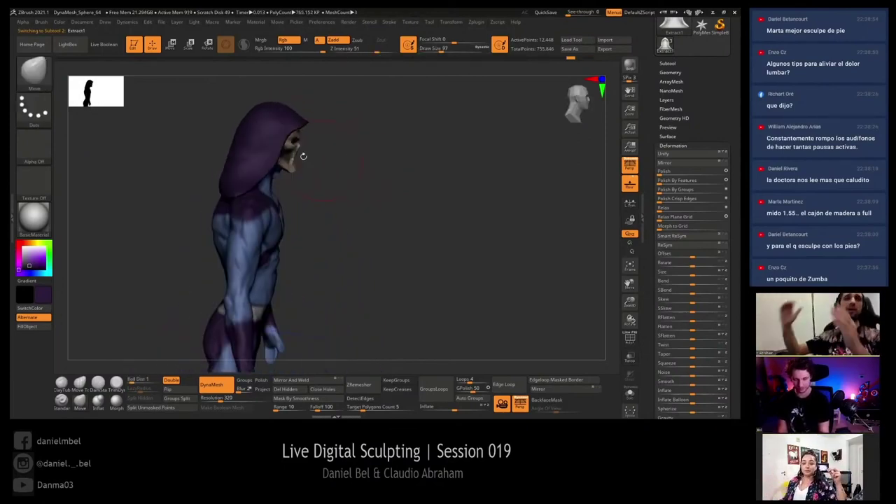
key(bracketright)
key(bracketright)
mouse_move(354, 186)
mouse_down()
mouse_move(404, 173)
mouse_move(319, 210)
mouse_up()
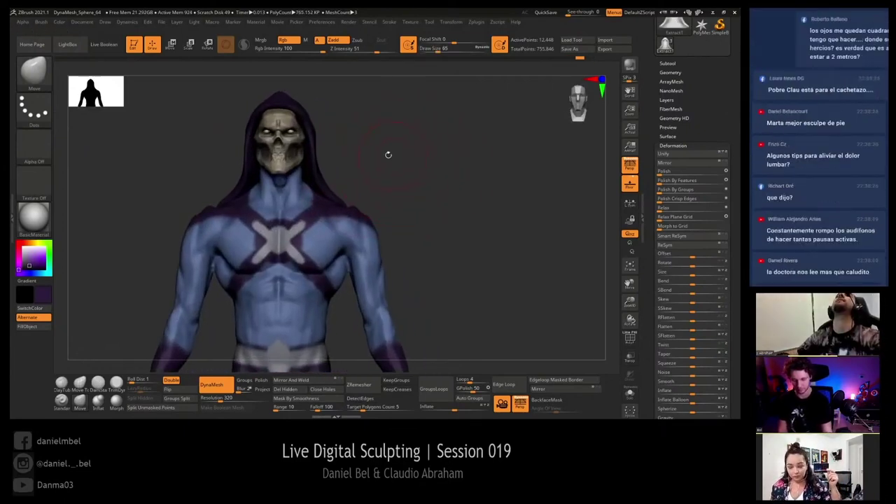
key(bracketleft)
key(bracketleft)
Step: Lasso-mask the collar area across the shoulders and upper chest
mouse_move(398, 183)
mouse_down()
mouse_move(407, 178)
mouse_move(365, 170)
mouse_up()
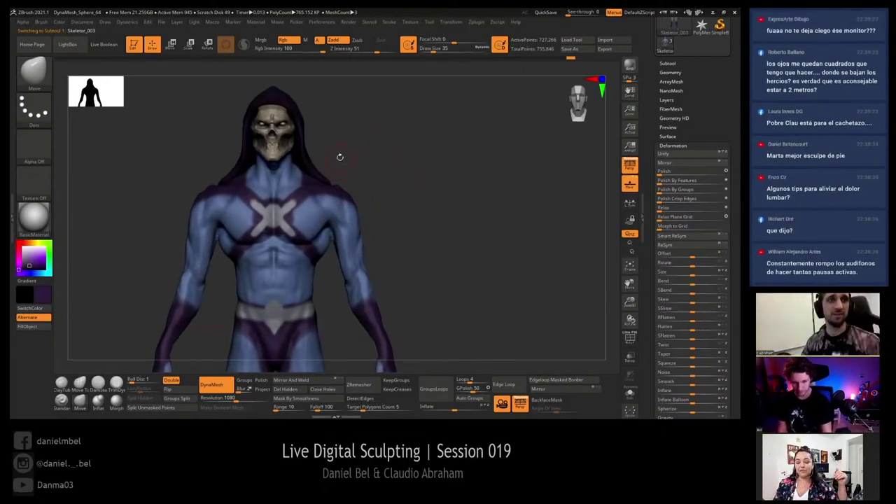
mouse_move(366, 176)
mouse_down()
mouse_move(330, 152)
mouse_move(390, 137)
mouse_move(386, 185)
mouse_up()
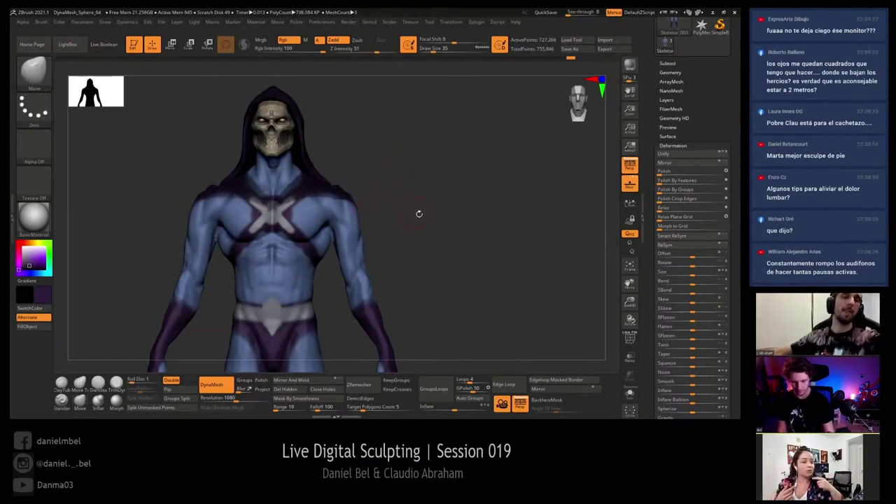
mouse_move(419, 214)
alt+mouse_down()
mouse_move(399, 212)
mouse_move(452, 184)
alt+mouse_up()
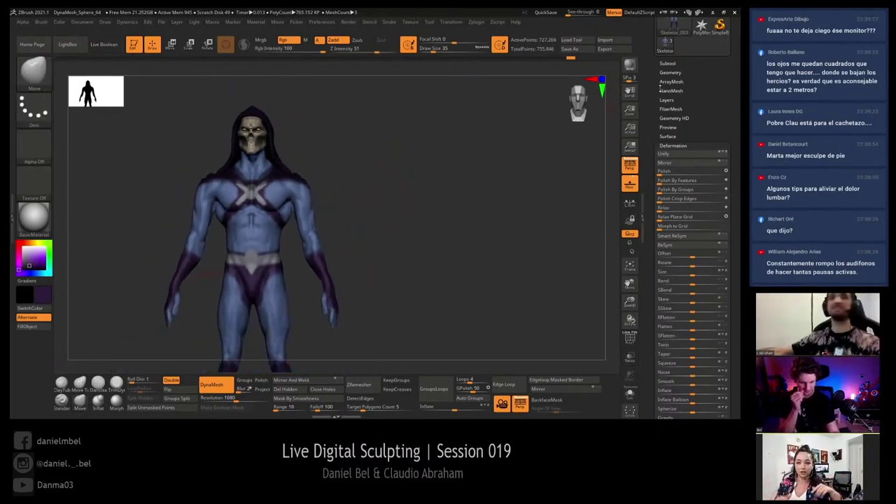
alt+drag(460, 180, 462, 204)
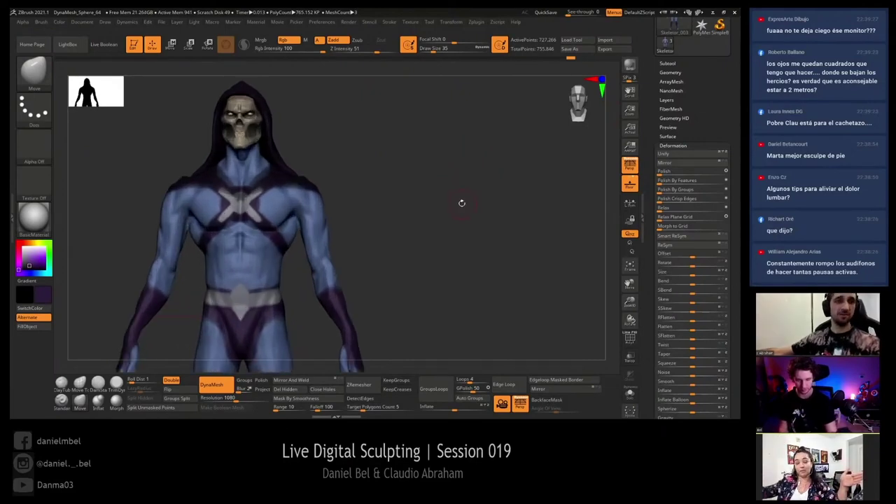
Step: Extract the masked shoulder area as a new Extract2 shell and solo it
click(667, 63)
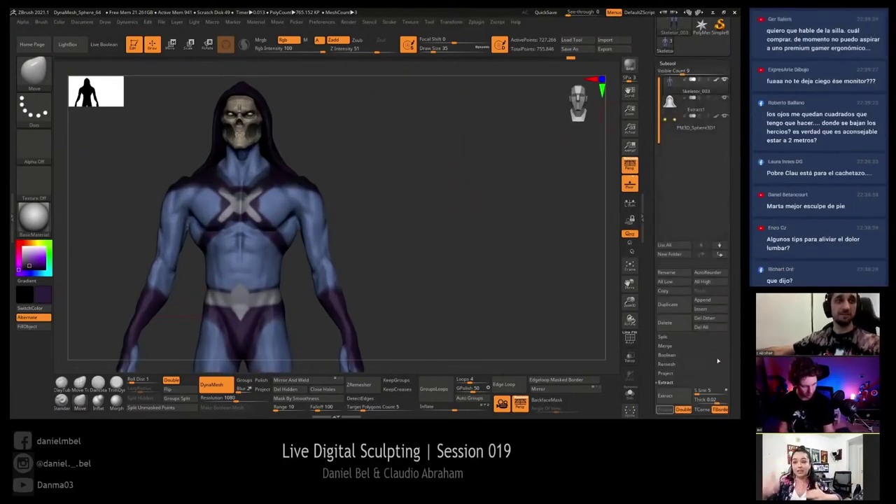
click(676, 397)
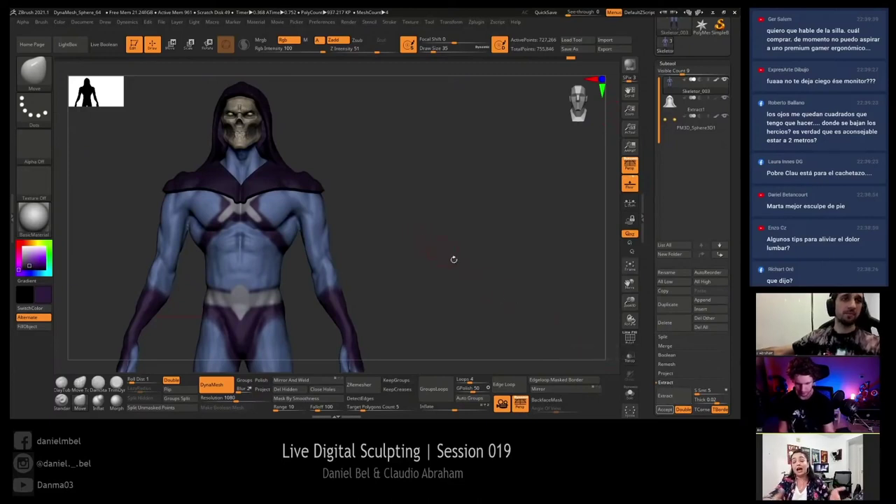
click(661, 410)
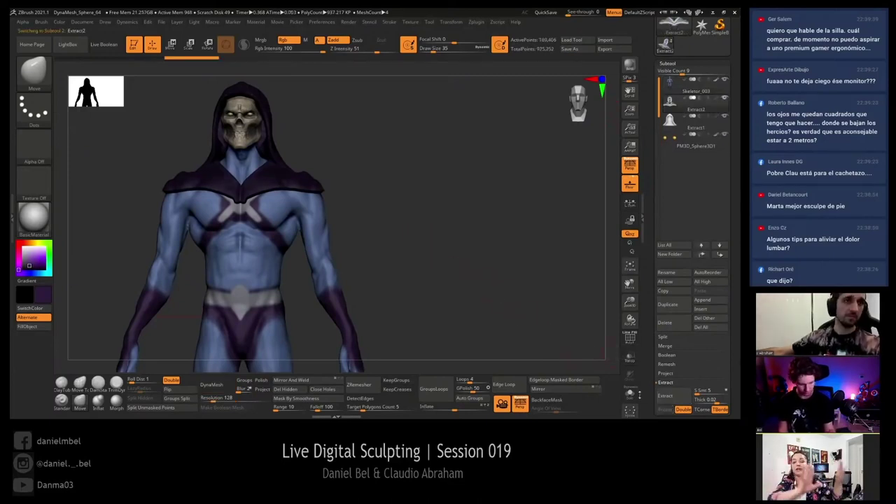
click(630, 393)
Step: Hide and delete the shell's head part, leaving only the pointed collar wings
key(w)
click(244, 113)
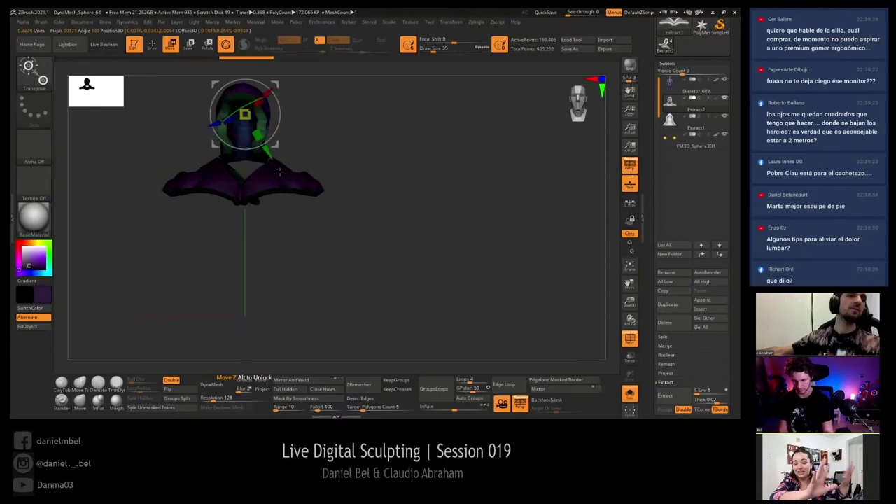
key(q)
ctrl+shift+click(260, 124)
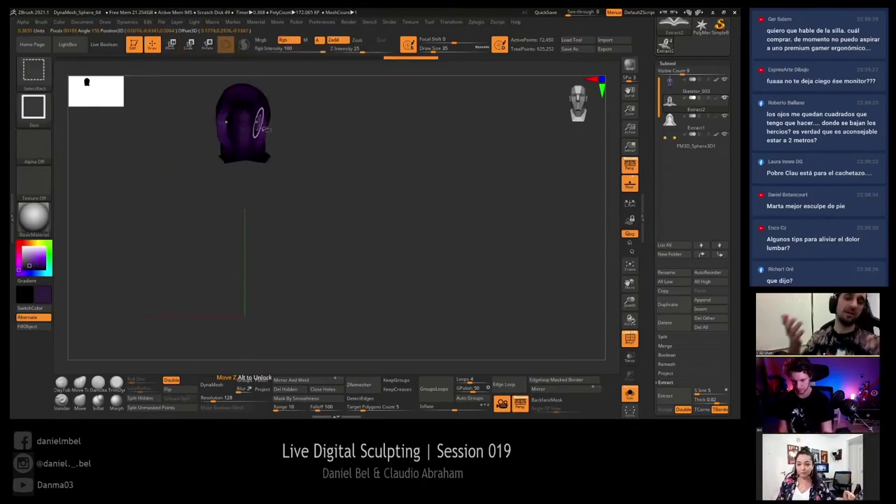
ctrl+shift+drag(330, 200, 266, 128)
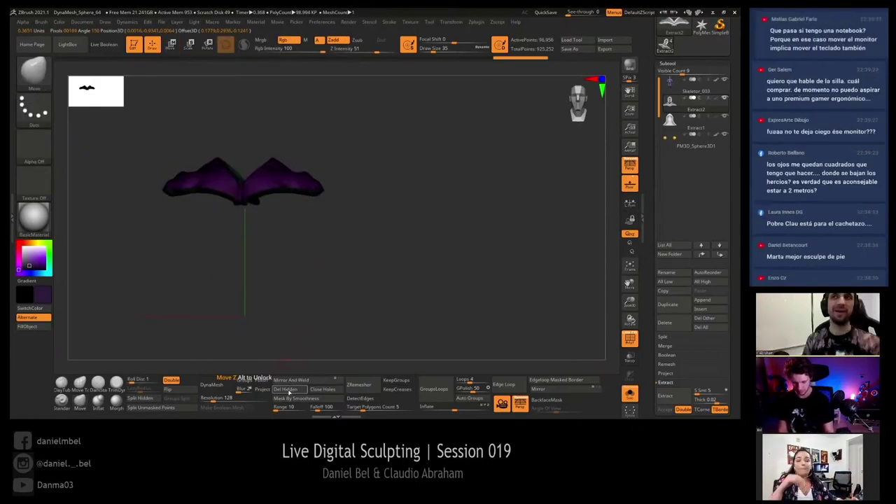
mouse_move(376, 252)
alt+mouse_down()
mouse_move(398, 222)
mouse_move(388, 304)
alt+mouse_up()
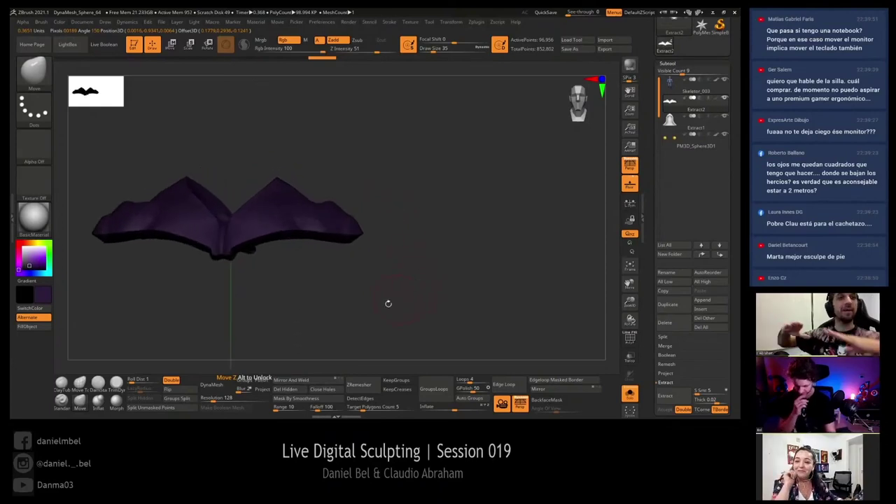
Step: DynaMesh the collar at resolution 400 and show the other subtools again
click(212, 384)
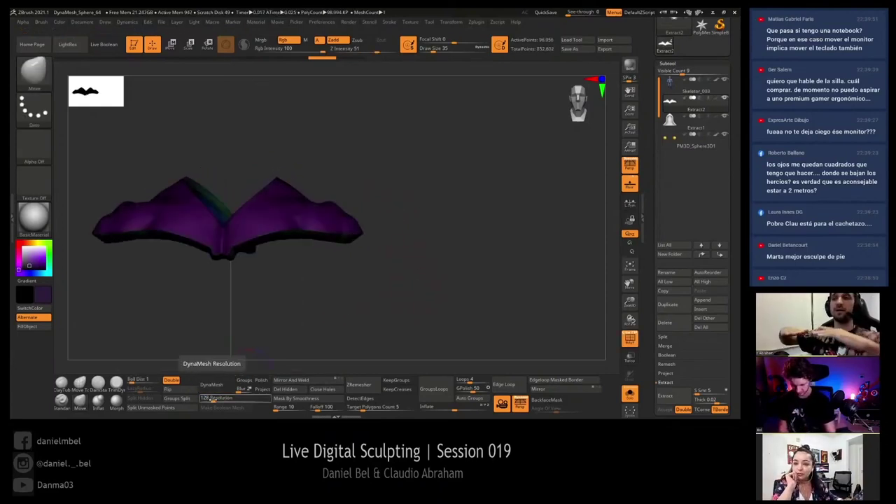
click(212, 385)
text(400)
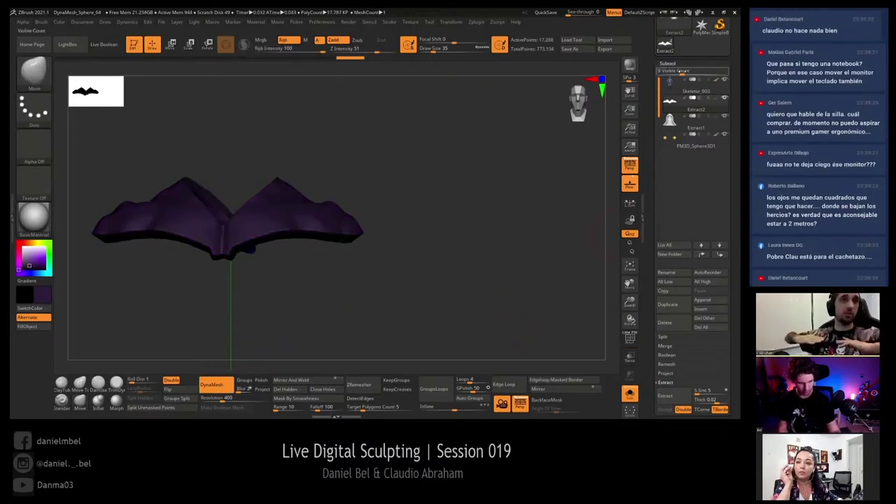
click(681, 64)
click(672, 144)
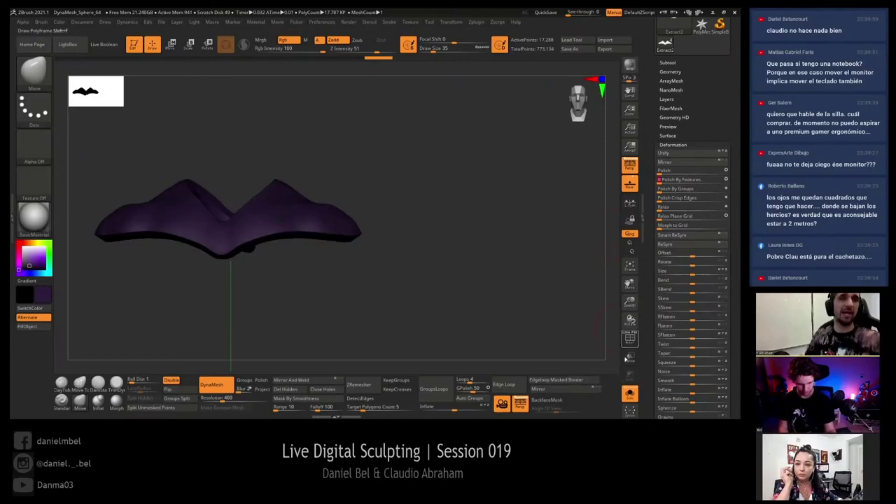
click(630, 393)
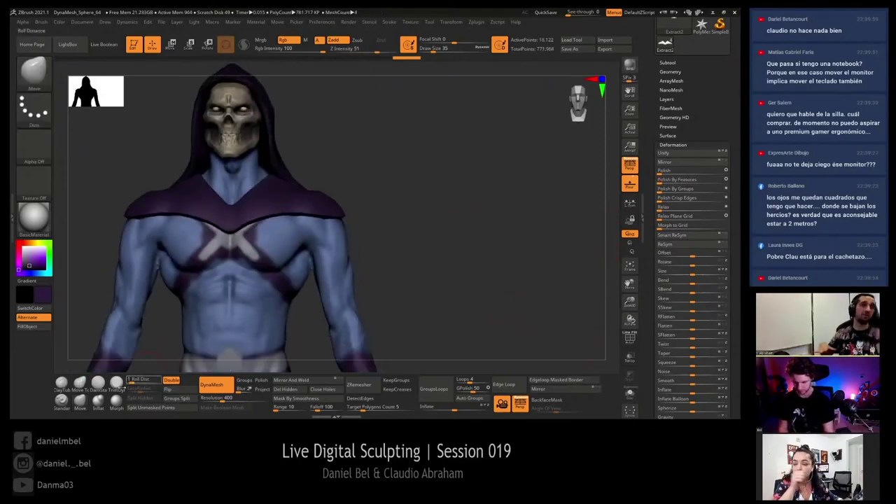
Step: With the Move brush, widen and lower both collar shoulder pads symmetrically
key(b)
key(Escape)
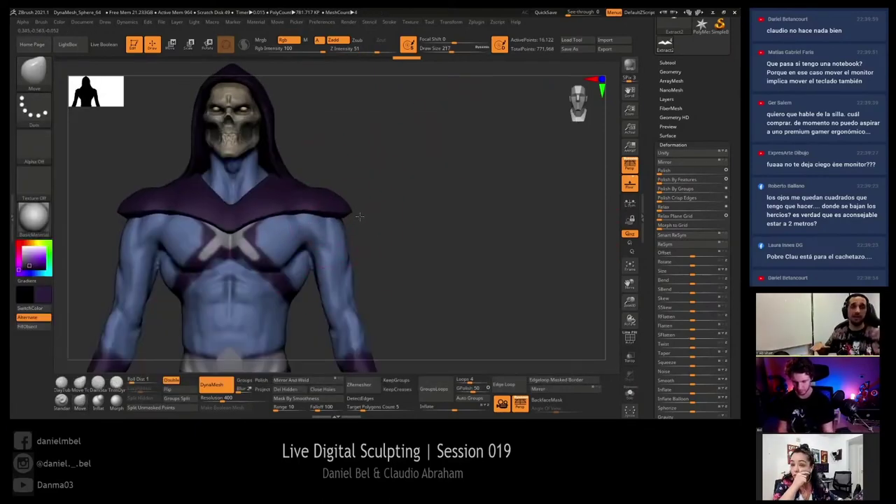
mouse_move(350, 199)
mouse_down()
mouse_move(330, 184)
mouse_move(326, 207)
mouse_move(274, 175)
mouse_up()
drag(386, 151, 175, 186)
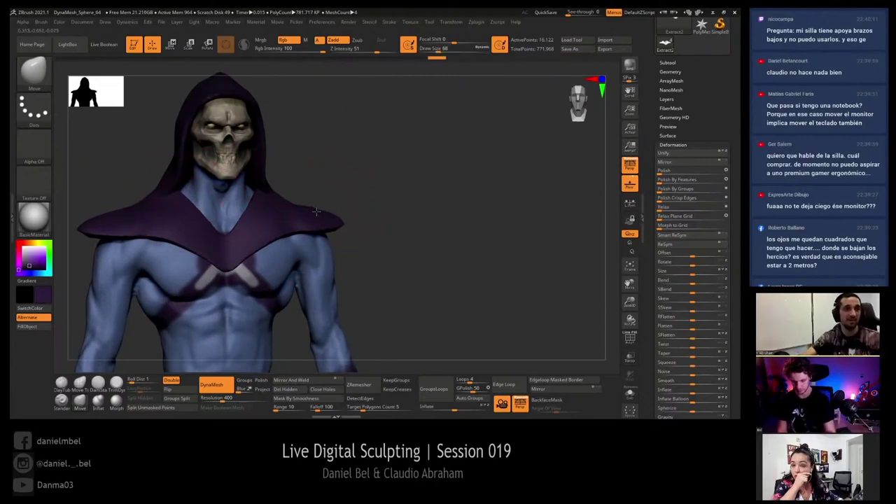
alt+drag(367, 187, 353, 176)
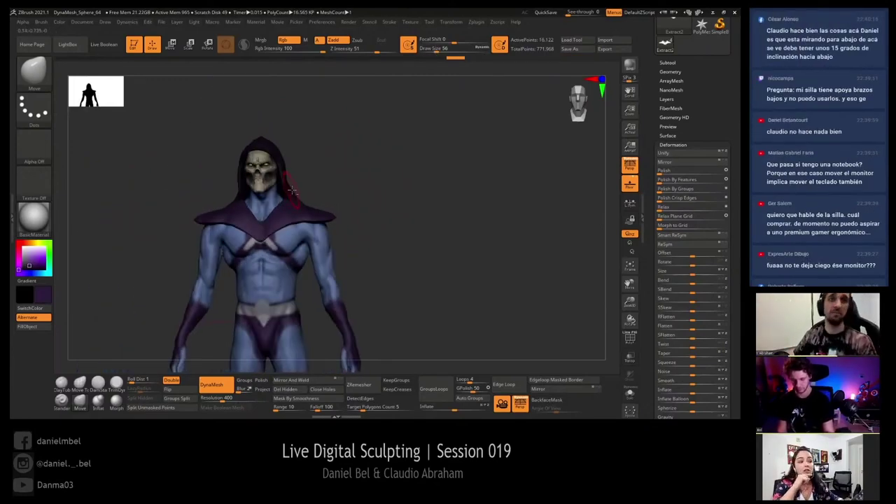
Step: Make the hood active, set brush size 124, and turn to a three-quarter view
alt+click(238, 210)
text(s124)
key(Return)
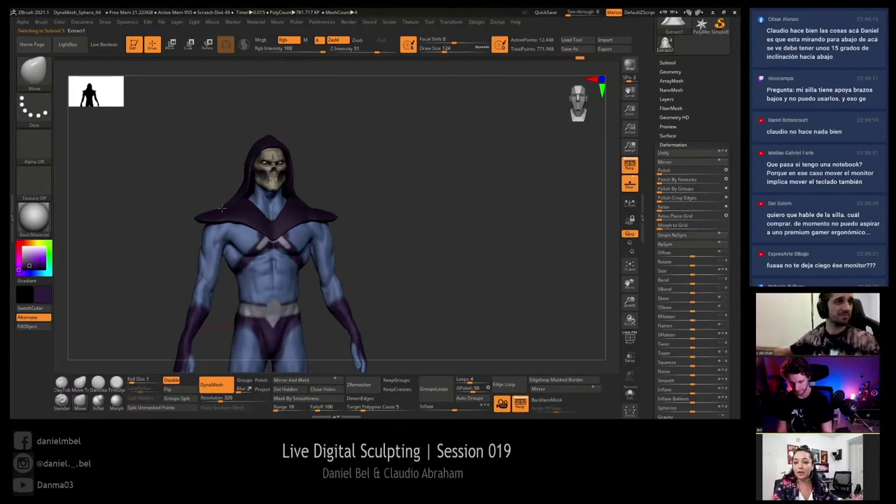
drag(331, 191, 275, 208)
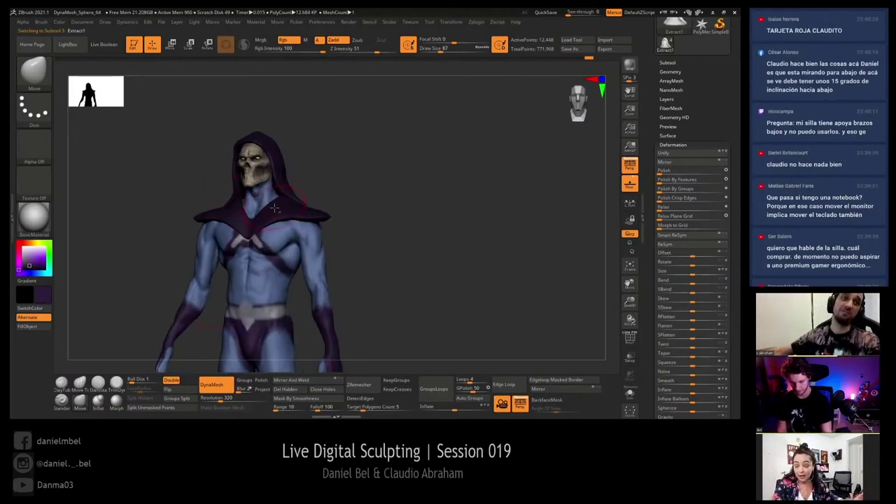
drag(343, 183, 281, 203)
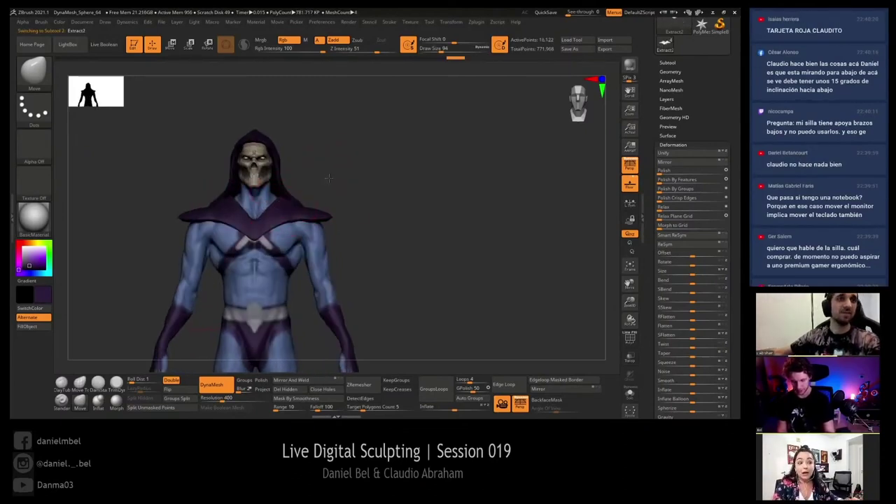
mouse_move(328, 178)
mouse_down()
mouse_move(376, 182)
mouse_move(240, 244)
mouse_up()
Step: Switch to DamStandard and resize it to carve the collar edge
key(b)
key(d)
key(s)
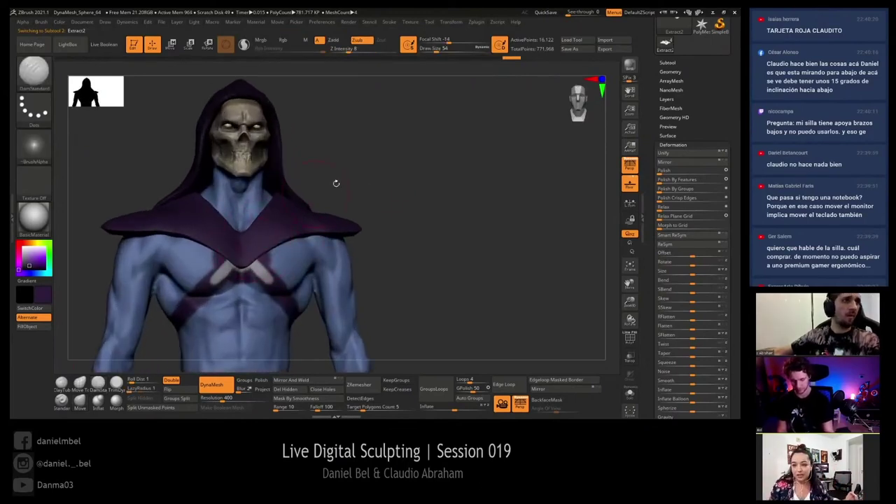
drag(336, 182, 247, 244)
mouse_move(364, 164)
mouse_down()
mouse_move(332, 170)
mouse_move(383, 150)
mouse_move(383, 166)
mouse_move(287, 186)
mouse_up()
key(bracketright)
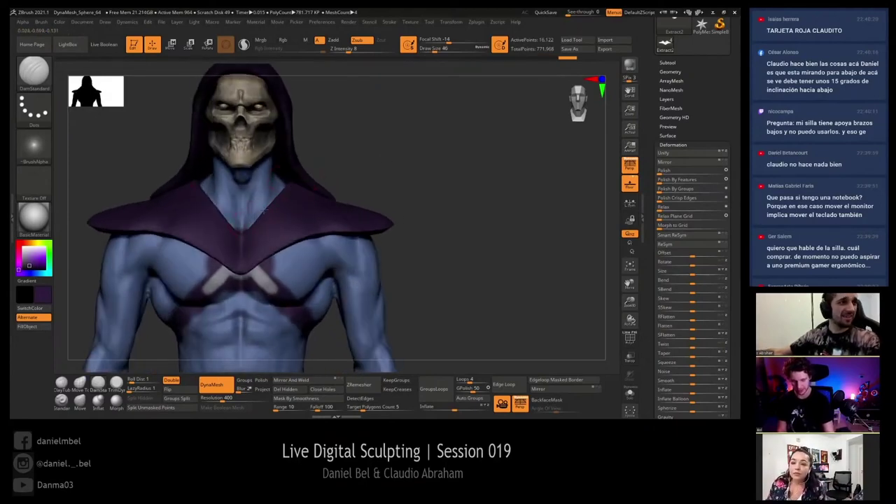
Step: Shape with the Move brush and check the figure from side, below and front
click(80, 399)
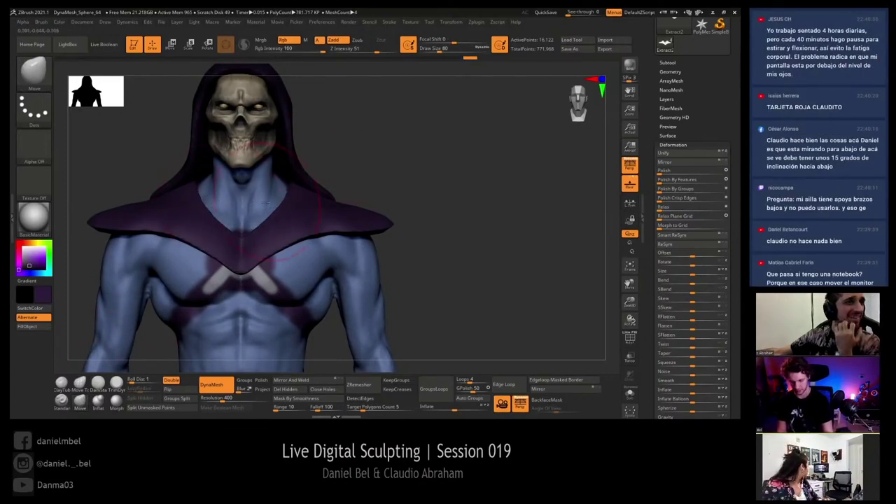
ctrl+right_drag(277, 208, 368, 180)
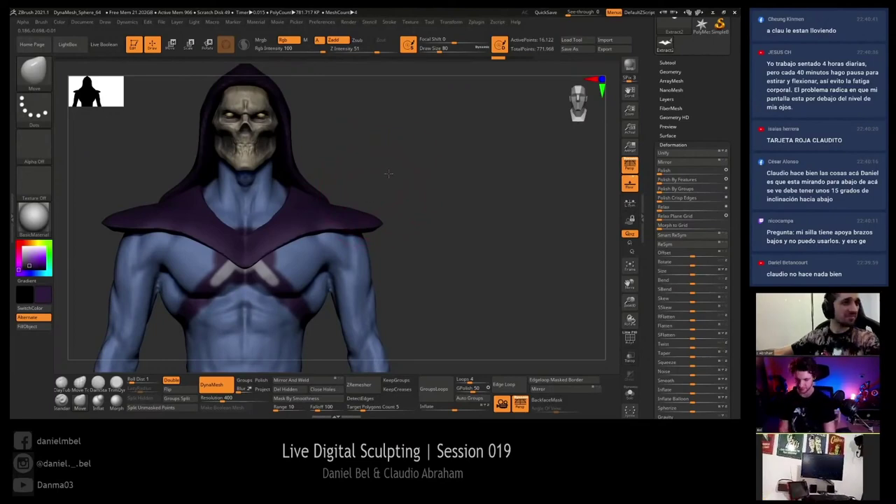
drag(388, 173, 388, 176)
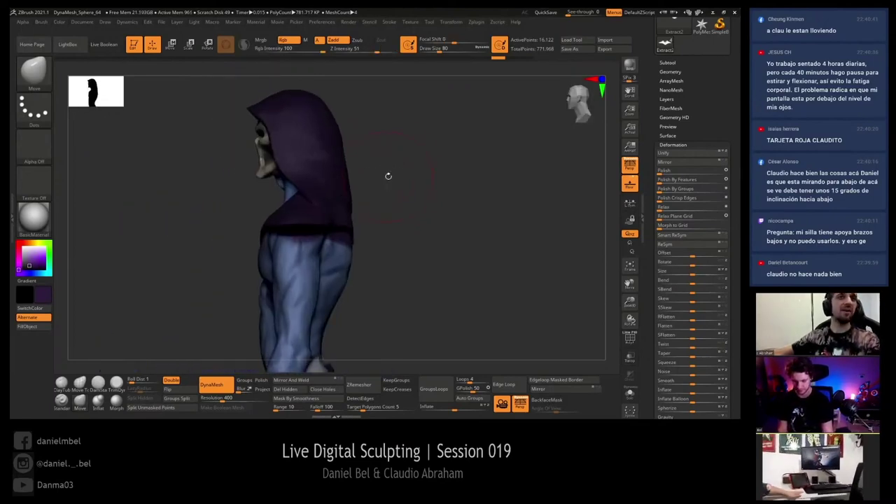
drag(415, 202, 297, 229)
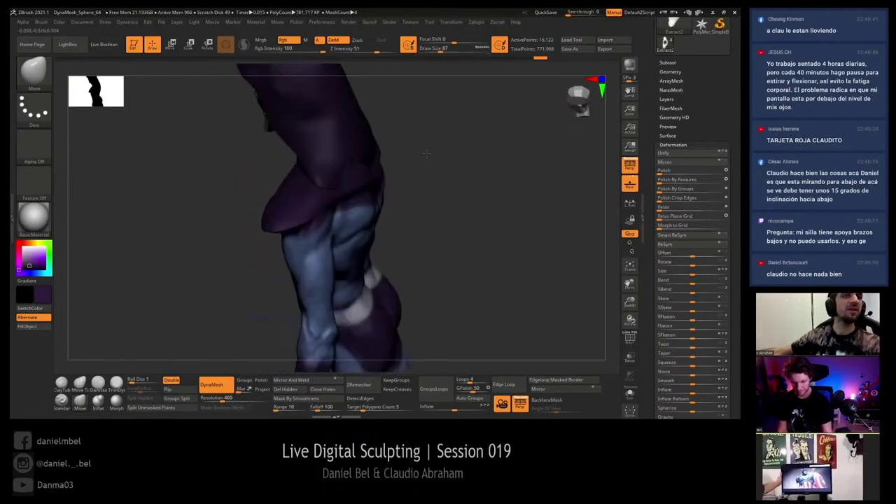
mouse_move(413, 231)
mouse_down()
mouse_move(412, 175)
mouse_move(373, 188)
mouse_move(392, 189)
mouse_move(365, 210)
mouse_up()
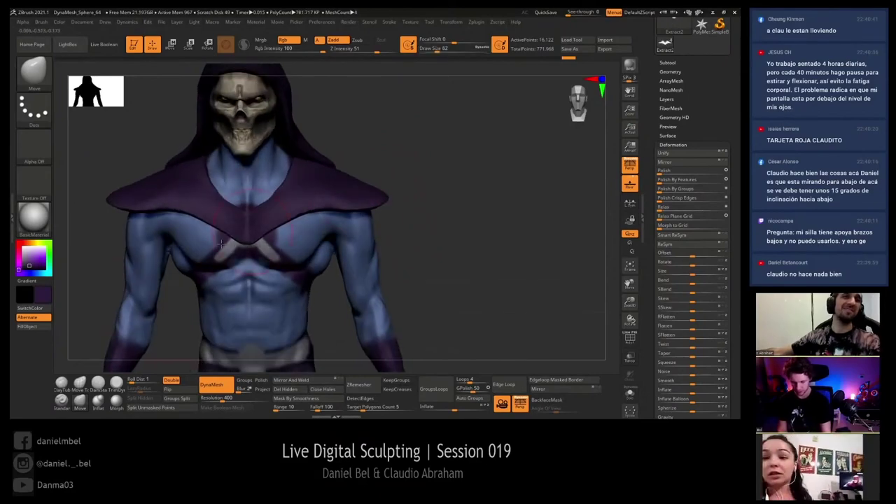
click(61, 382)
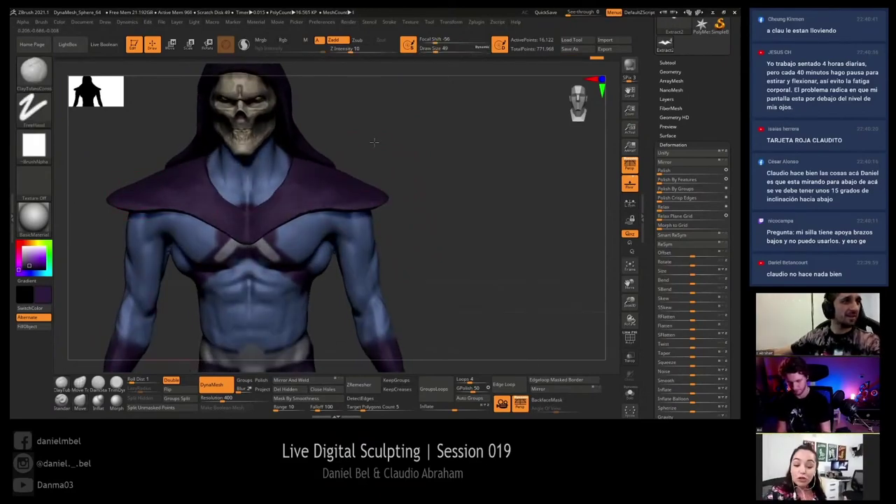
Step: With a much larger Move brush, reshape the collar's right shoulder point
alt+drag(374, 142, 394, 154)
key(f)
alt+drag(334, 140, 315, 196)
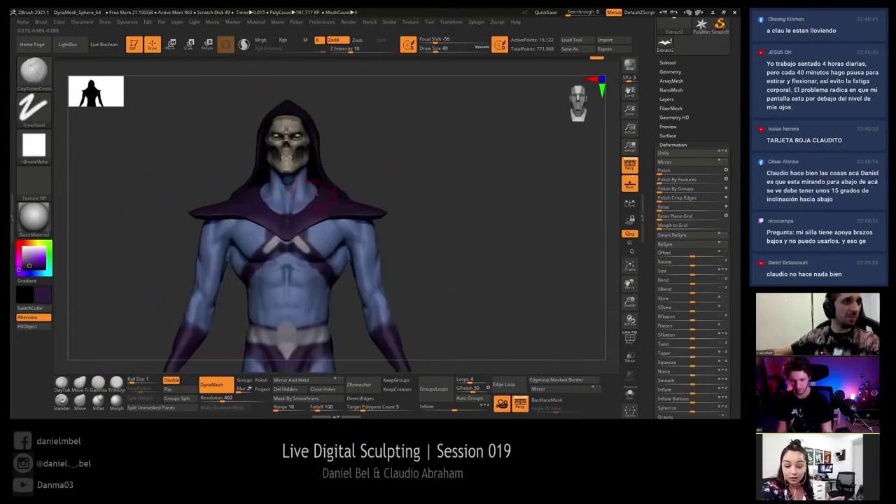
key(ctrl)
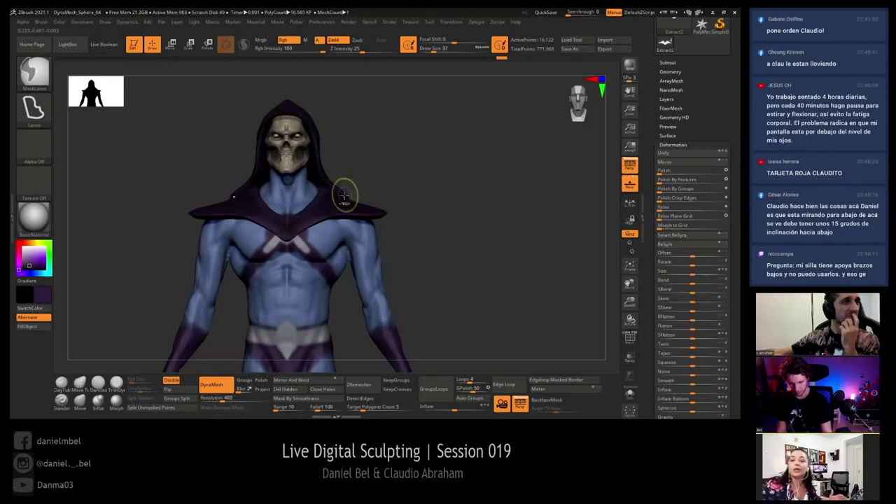
key(b)
key(m)
key(v)
key(bracketright)
key(bracketright)
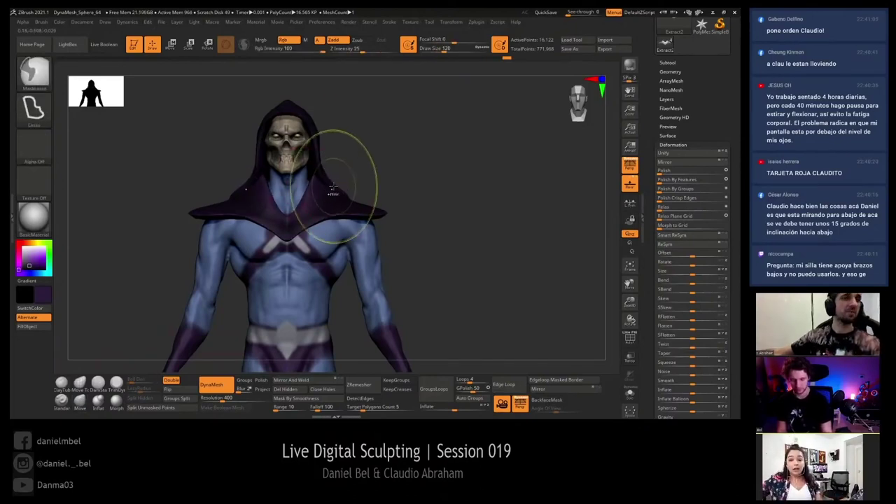
ctrl+drag(356, 171, 344, 203)
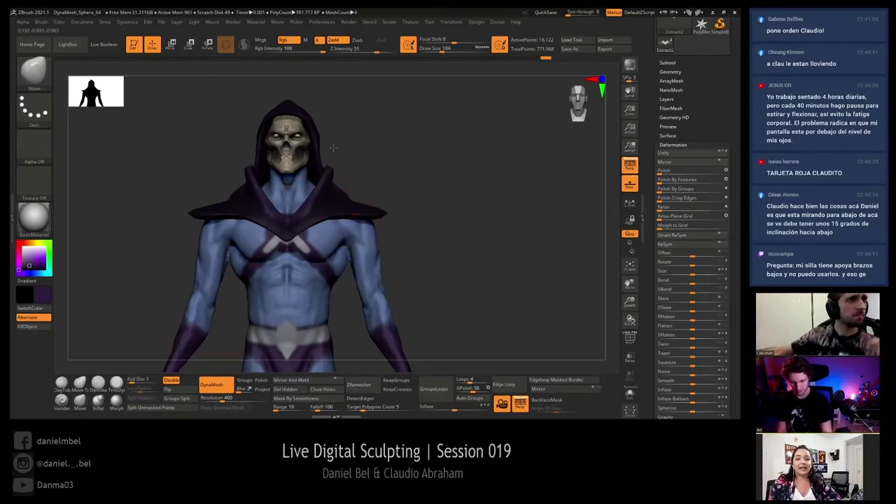
Step: Orbit through three-quarter and side views back to a front view of the upper body
mouse_move(375, 144)
mouse_down()
mouse_move(384, 160)
mouse_move(376, 186)
mouse_move(332, 191)
mouse_up()
mouse_move(391, 174)
mouse_down()
mouse_move(382, 182)
mouse_move(283, 172)
mouse_up()
shift+drag(348, 183, 408, 163)
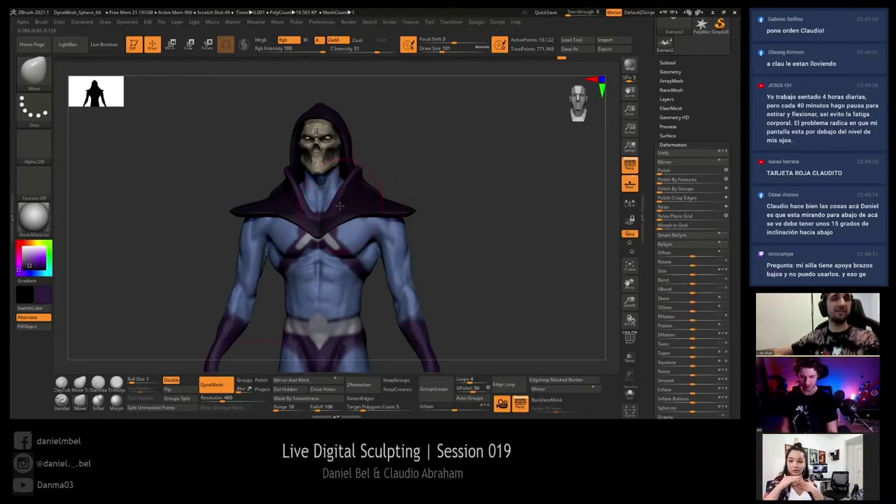
alt+drag(357, 190, 341, 198)
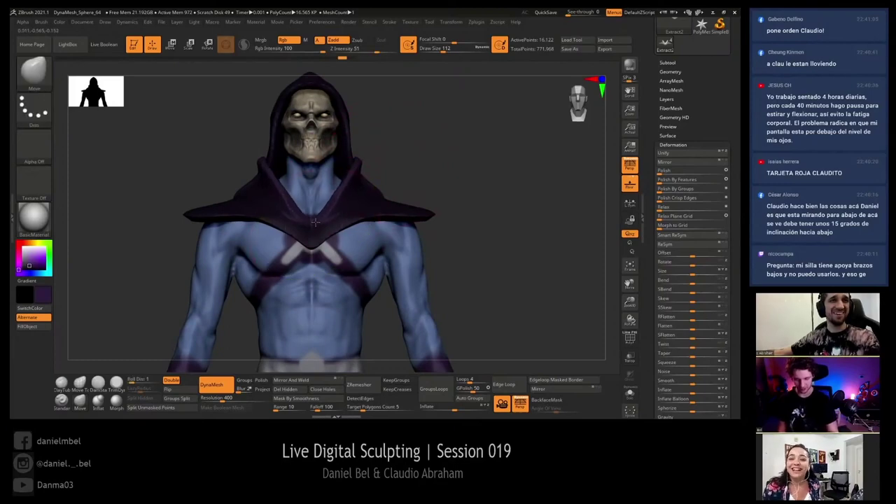
Step: Reduce the brush size to 94 and inspect the figure from several angles
key(s)
drag(392, 152, 344, 193)
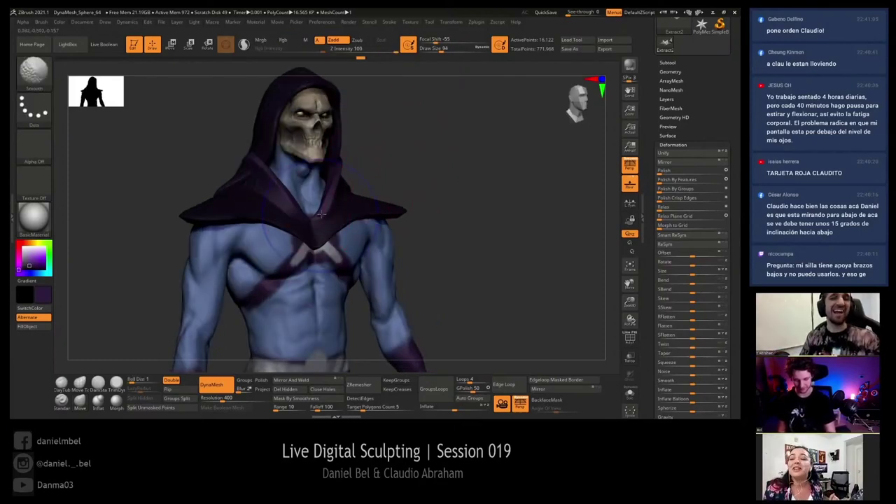
shift+drag(395, 151, 425, 149)
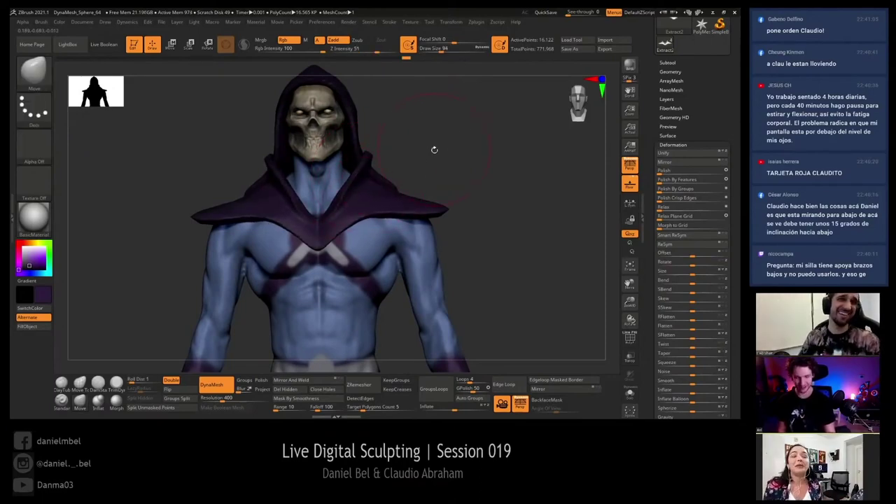
mouse_move(436, 145)
mouse_down()
mouse_move(399, 154)
mouse_move(446, 194)
mouse_move(359, 165)
mouse_move(353, 190)
mouse_up()
key(f)
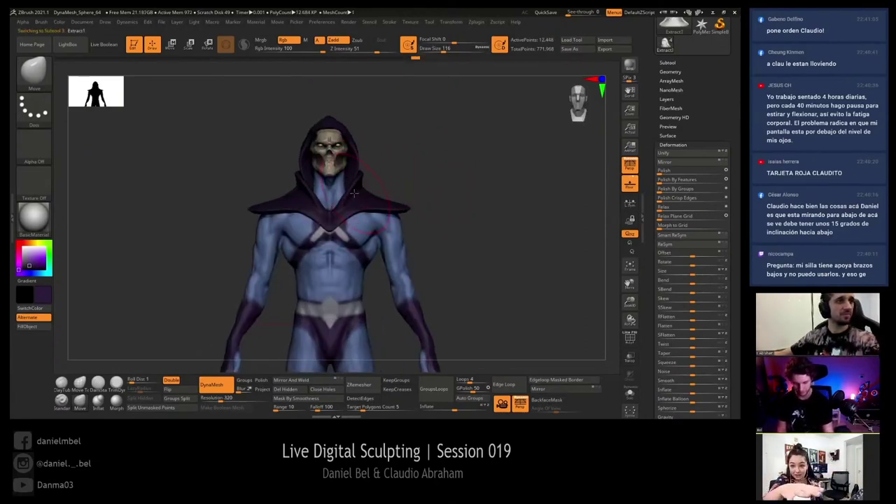
mouse_move(361, 188)
mouse_down()
mouse_move(361, 176)
mouse_move(404, 165)
mouse_move(450, 166)
mouse_move(432, 172)
mouse_move(414, 222)
mouse_up()
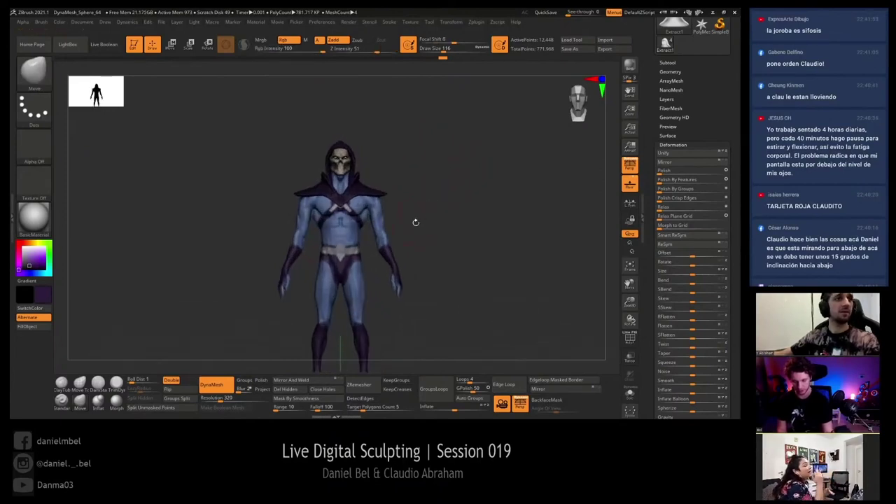
Step: Make Skeletor_003 the active body and lasso-mask its waist and legs
alt+click(360, 232)
alt+drag(360, 232, 377, 177)
ctrl+right_drag(399, 182, 422, 215)
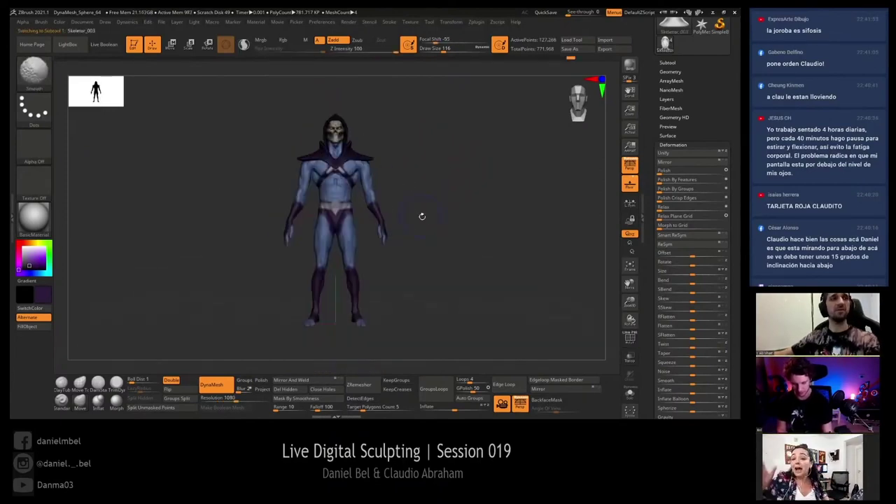
ctrl+drag(338, 184, 329, 188)
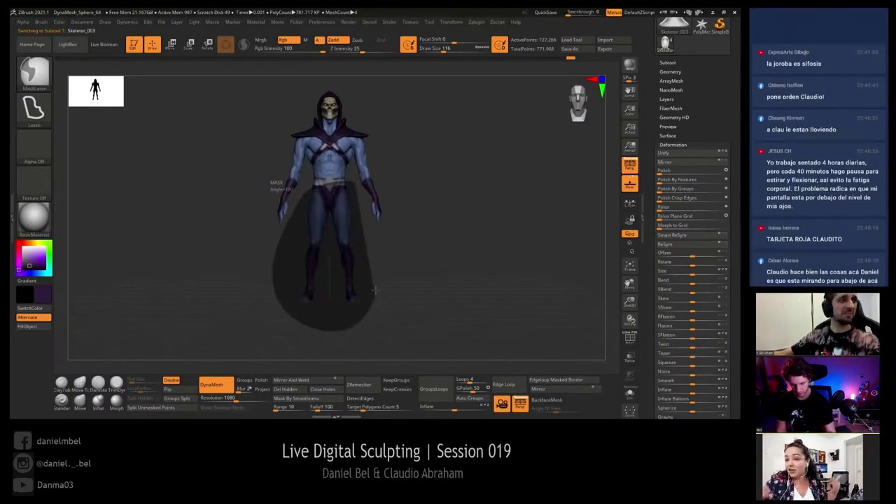
Step: Scale the unmasked Skeletor body up about 1.07 times, then return to a front view
key(w)
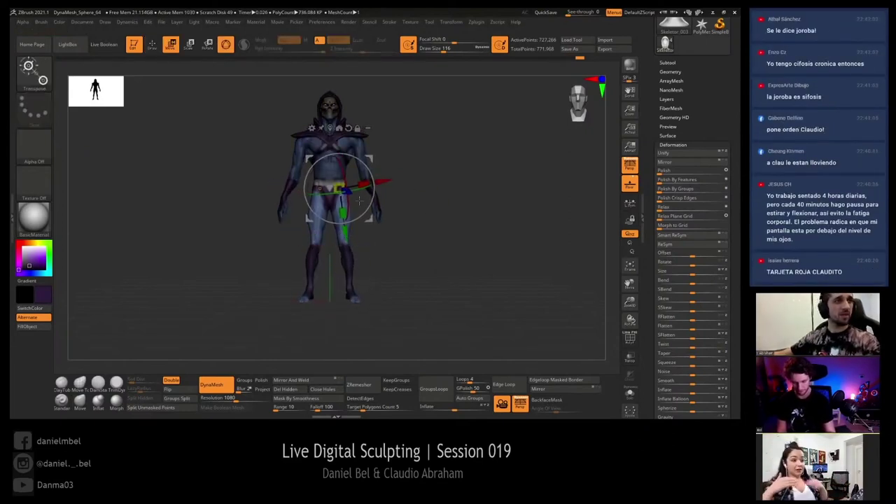
key(q)
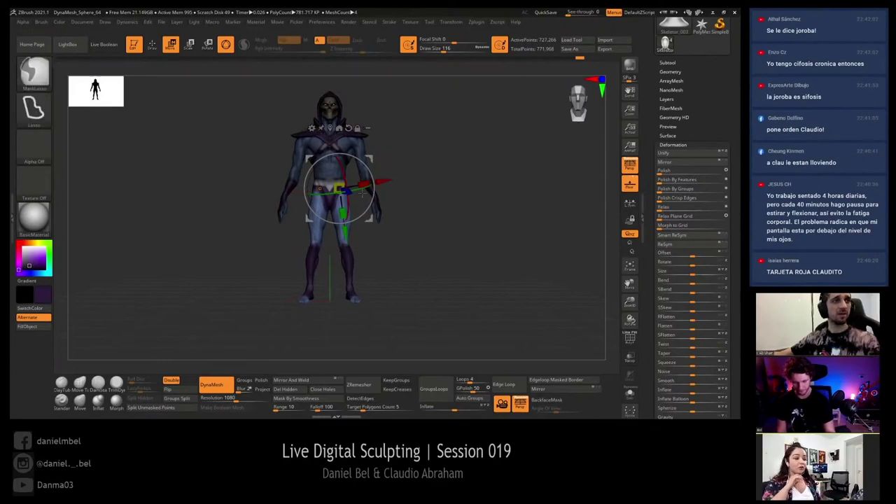
key(w)
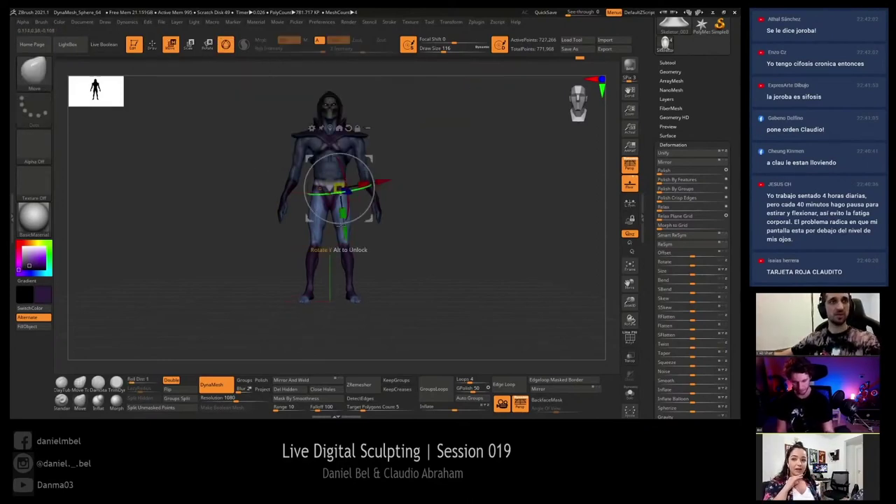
drag(339, 188, 339, 188)
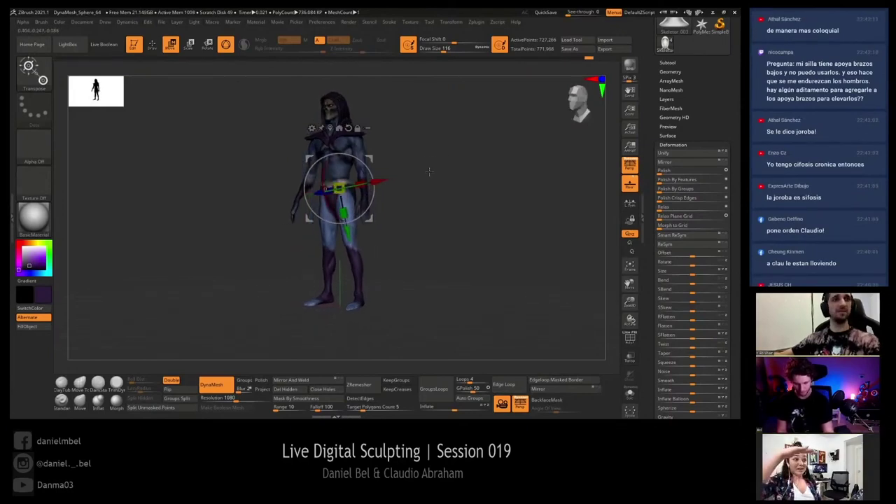
key(q)
alt+drag(434, 165, 440, 192)
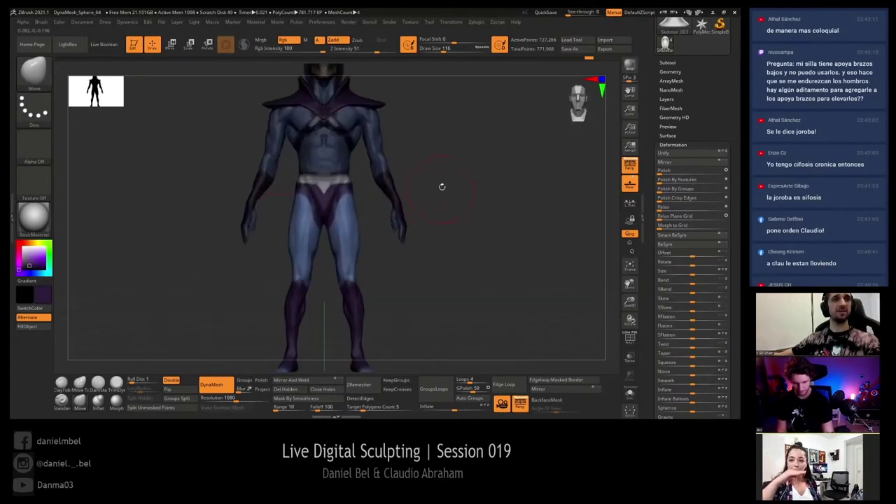
drag(443, 196, 431, 196)
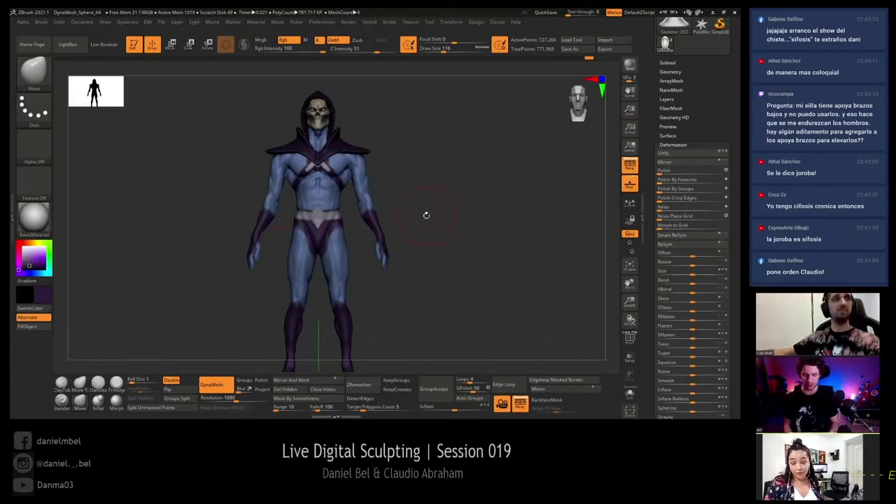
Step: Frame the head and hood, then orbit between three-quarter side and front views
alt+drag(419, 160, 349, 105)
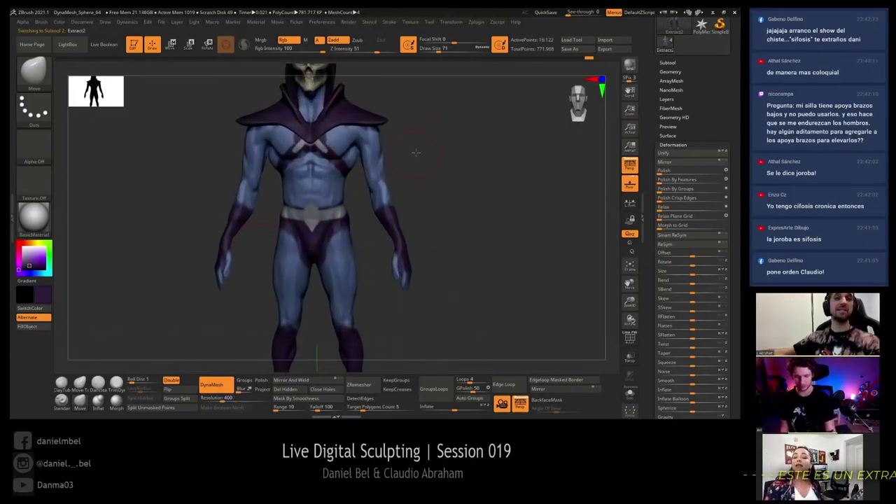
key(ctrl)
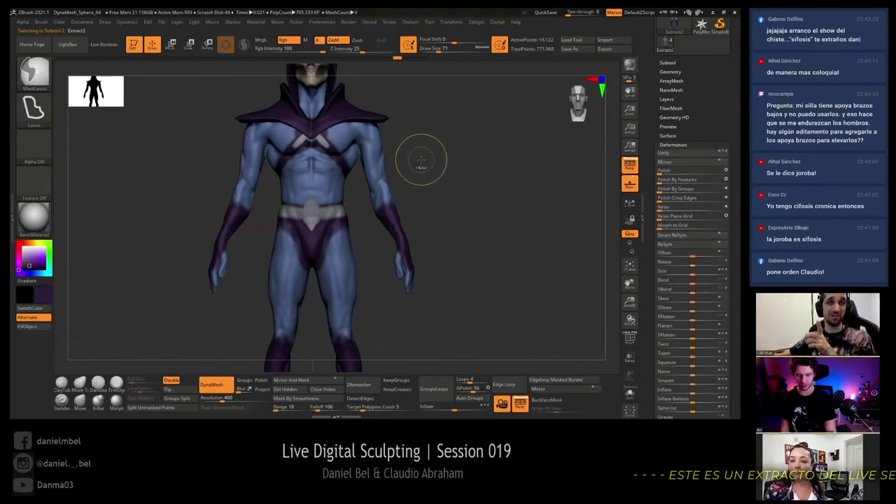
alt+drag(421, 160, 438, 198)
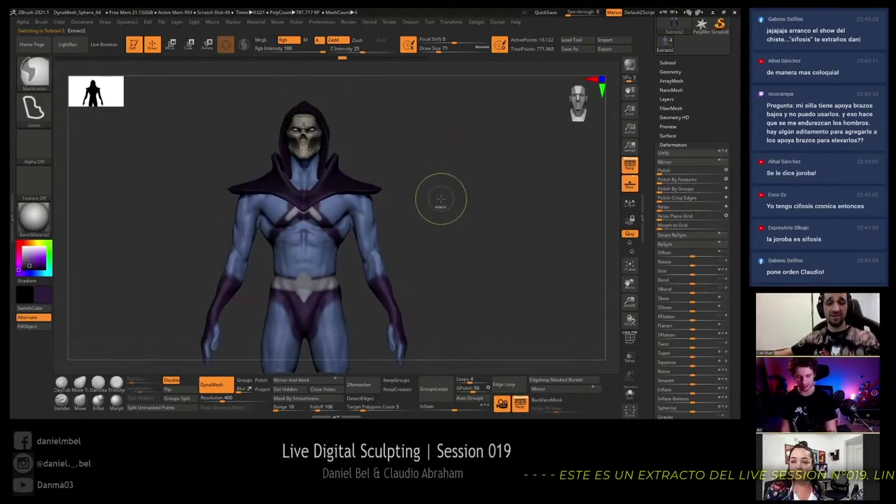
alt+drag(440, 199, 432, 188)
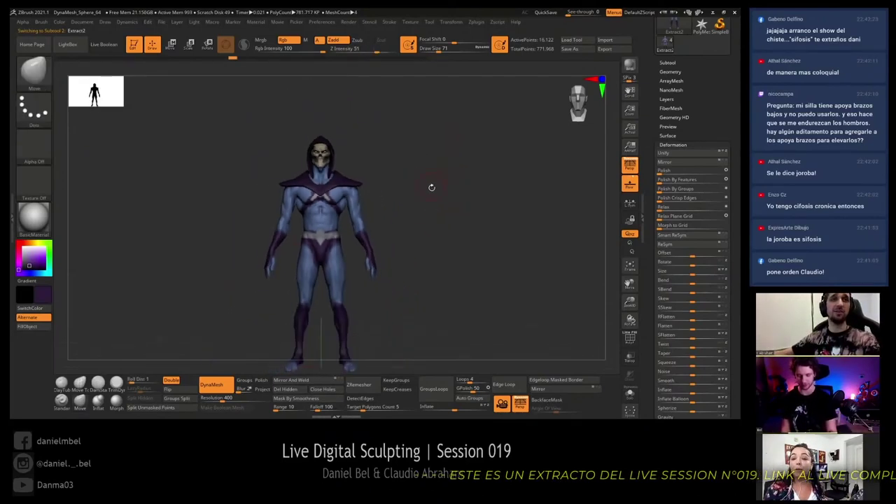
key(ctrl)
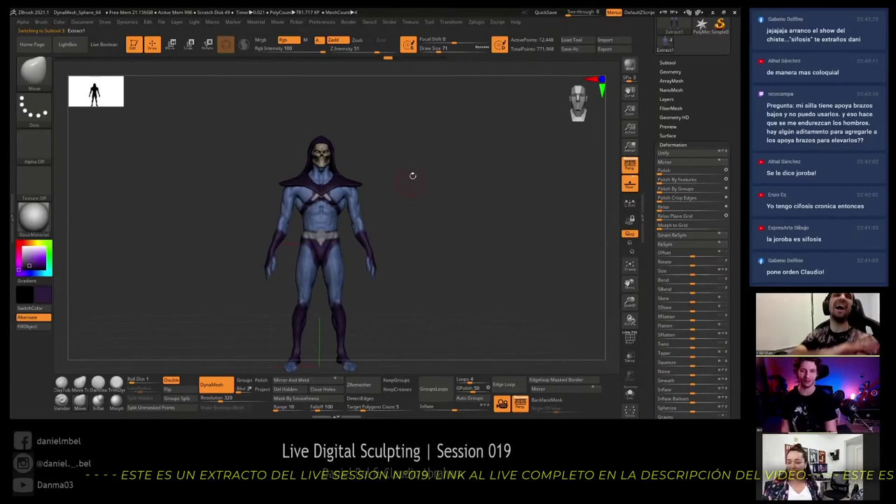
mouse_move(412, 176)
mouse_down()
mouse_move(420, 187)
mouse_move(378, 179)
mouse_up()
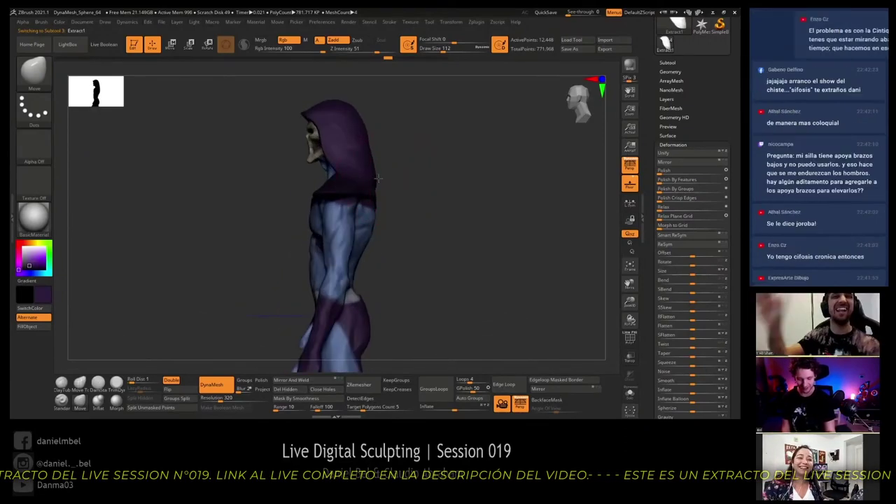
drag(432, 180, 368, 188)
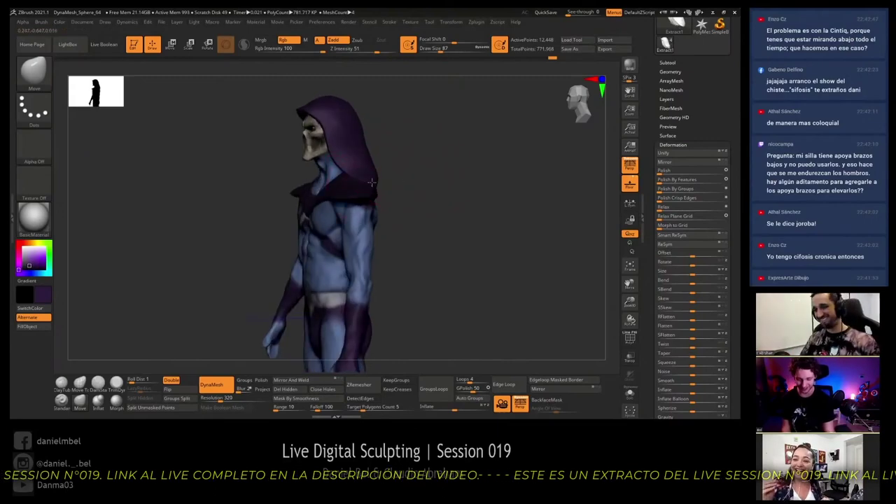
drag(437, 167, 432, 178)
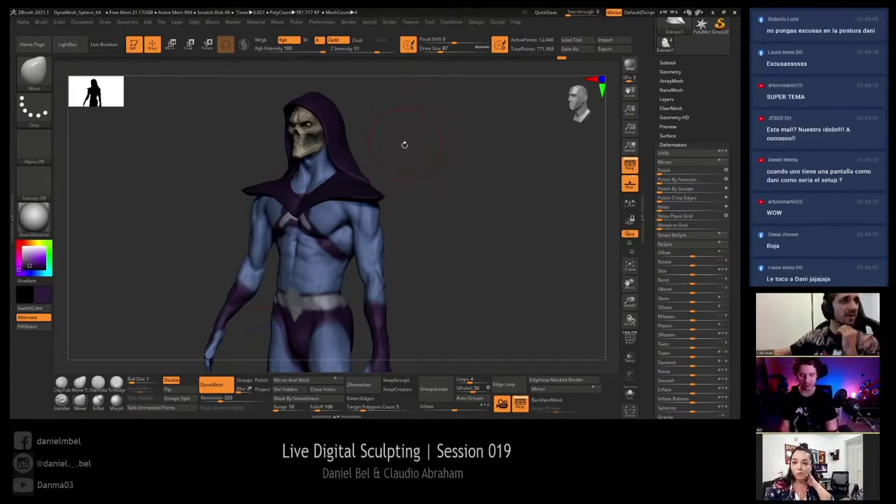
Step: Frame the full figure from the front and shrink the brush
mouse_move(407, 145)
shift+mouse_down()
mouse_move(423, 146)
mouse_move(371, 181)
shift+mouse_up()
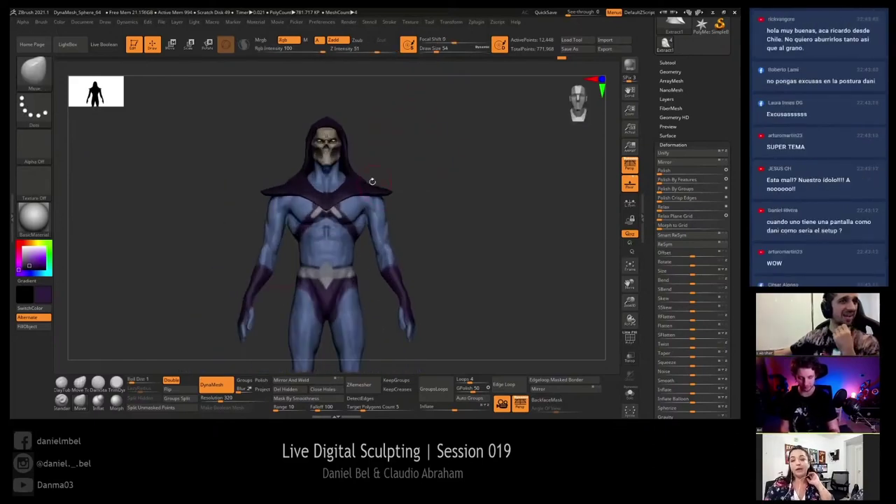
key(ctrl+shift)
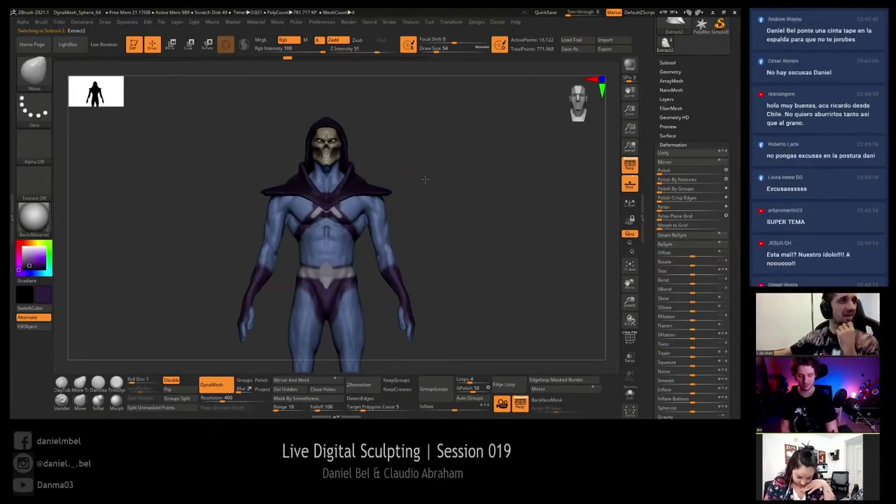
drag(423, 176, 420, 161)
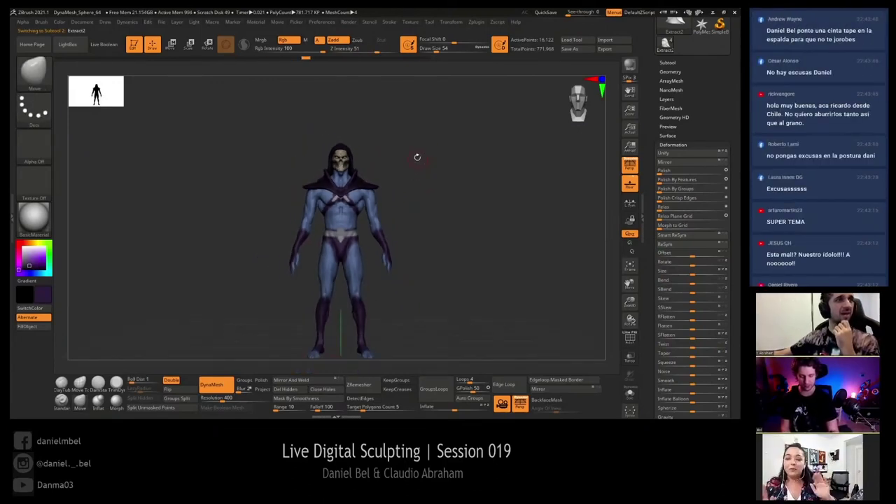
key(ctrl+shift)
alt+drag(410, 137, 375, 144)
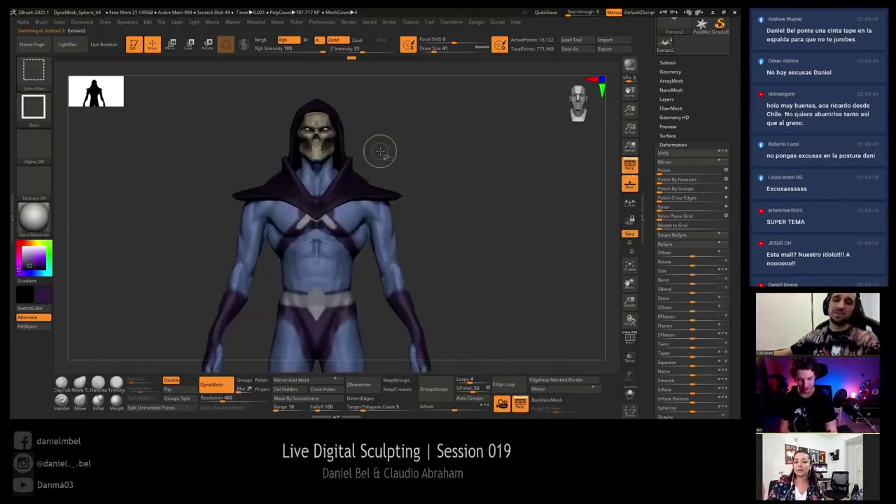
key(bracketleft)
key(bracketleft)
Step: Make the hood active and set a much larger, then slightly smaller brush size
alt+click(355, 137)
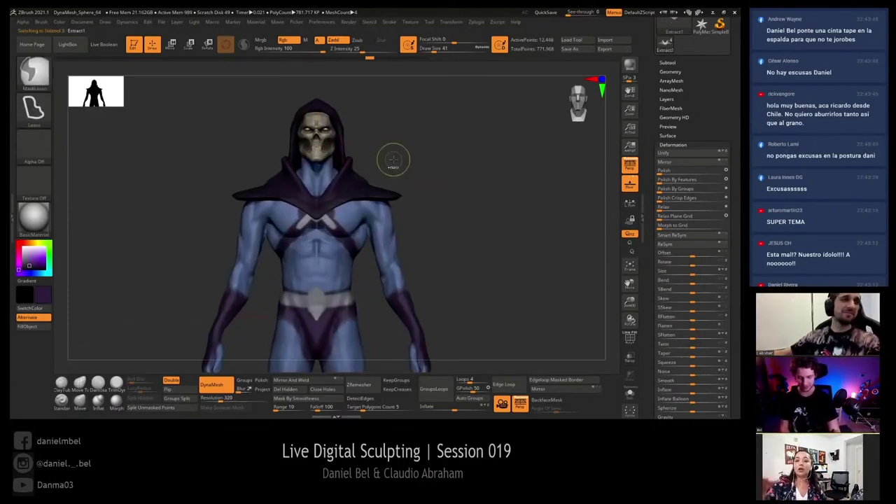
key(ctrl+shift)
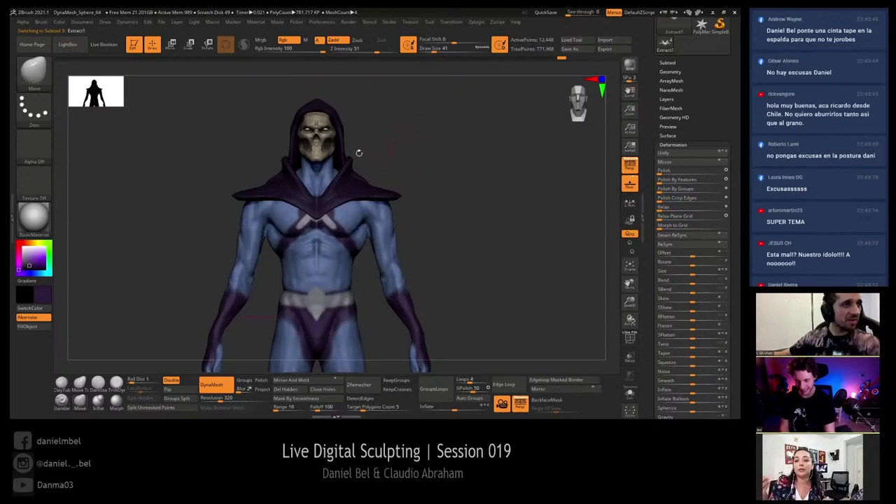
key(s)
click(370, 165)
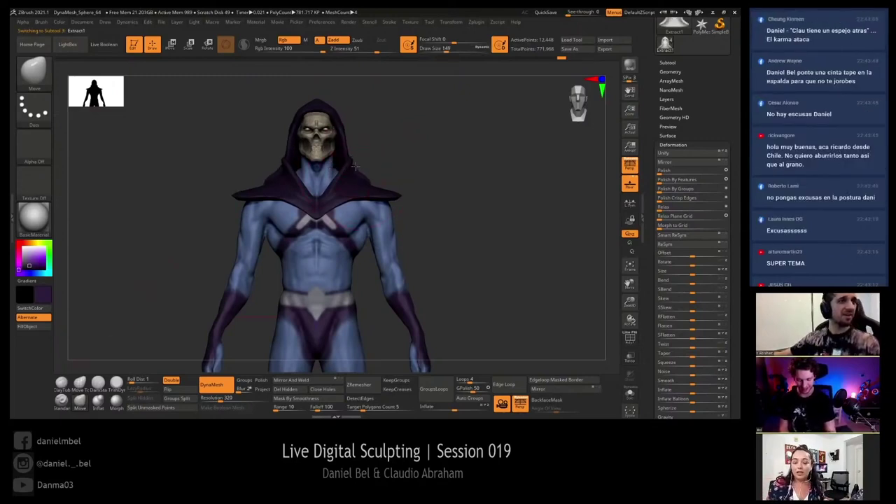
ctrl+right_drag(369, 161, 432, 169)
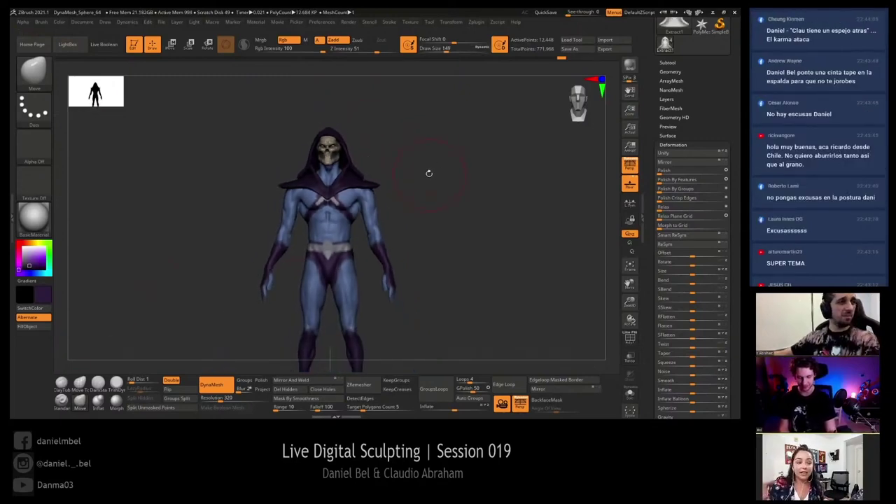
key(bracketleft)
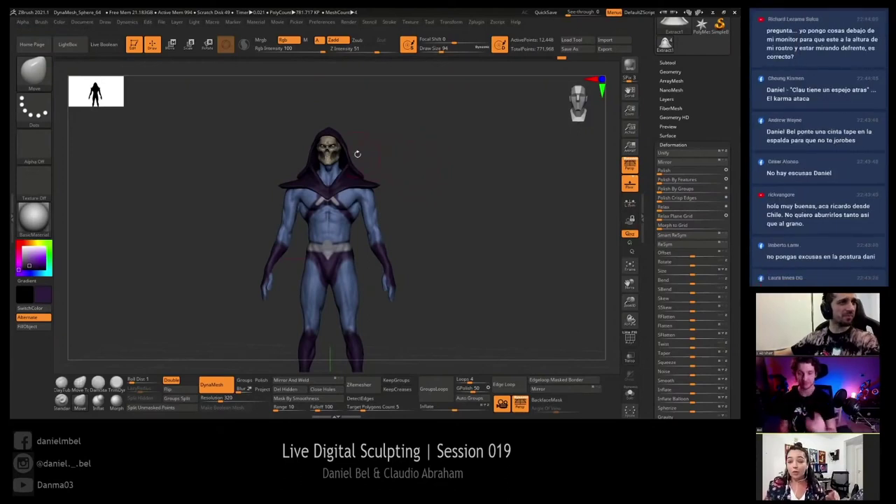
Step: Make the Extract2 collar active and frame the upper torso front-on, brush at size 90
alt+click(358, 153)
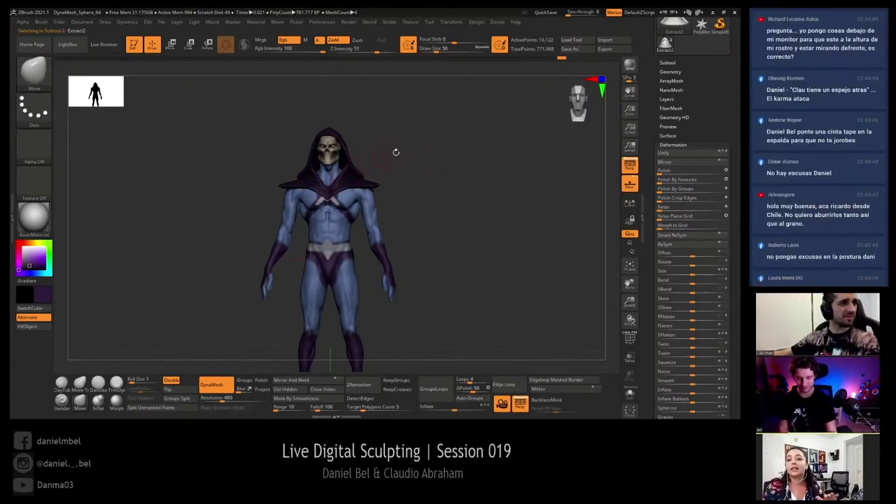
ctrl+right_drag(394, 150, 397, 156)
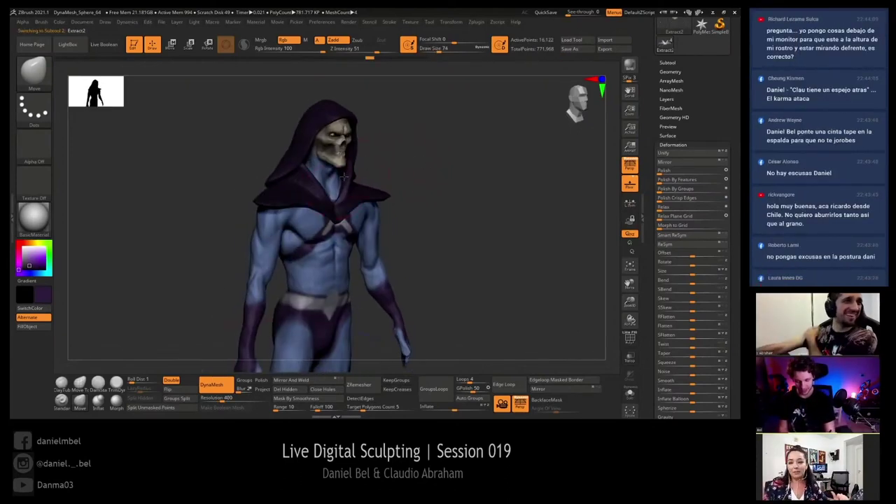
drag(396, 156, 341, 184)
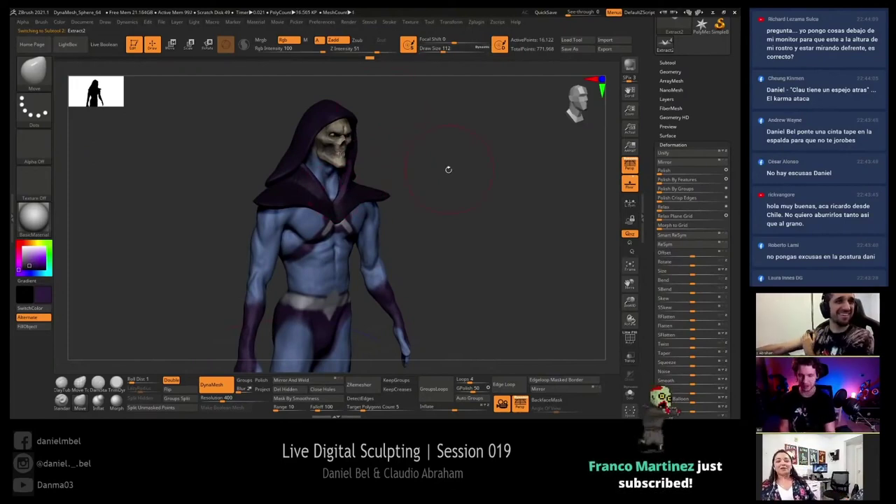
mouse_move(448, 168)
shift+mouse_down()
mouse_move(436, 140)
mouse_move(410, 168)
shift+mouse_up()
ctrl+right_drag(410, 168, 410, 150)
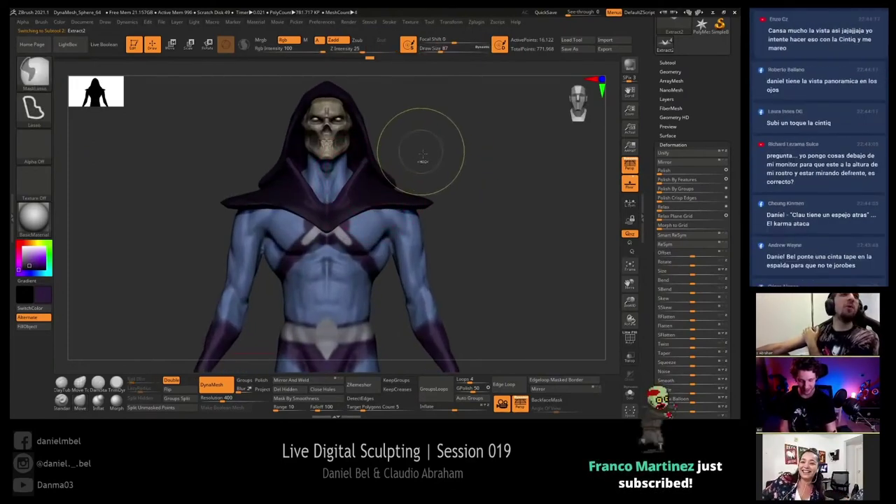
key(bracketleft)
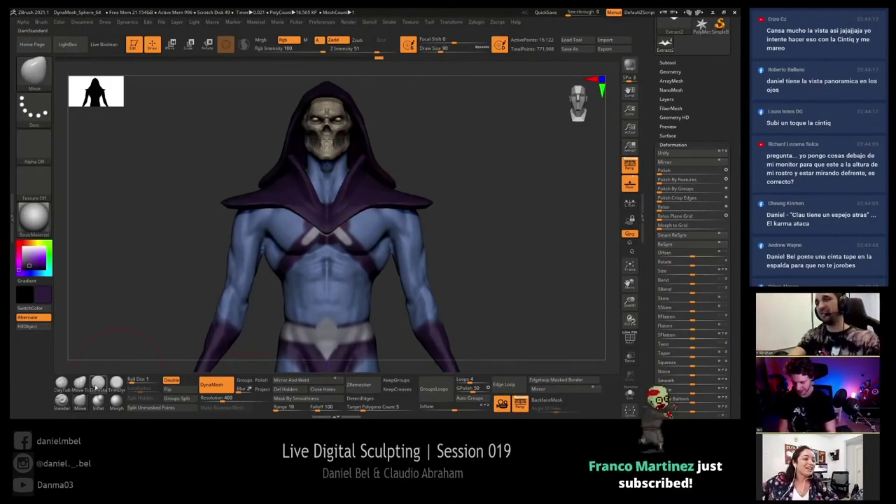
Step: Pick DamStandard at a slightly smaller size, then switch to ClayTubes
key(b)
key(d)
key(s)
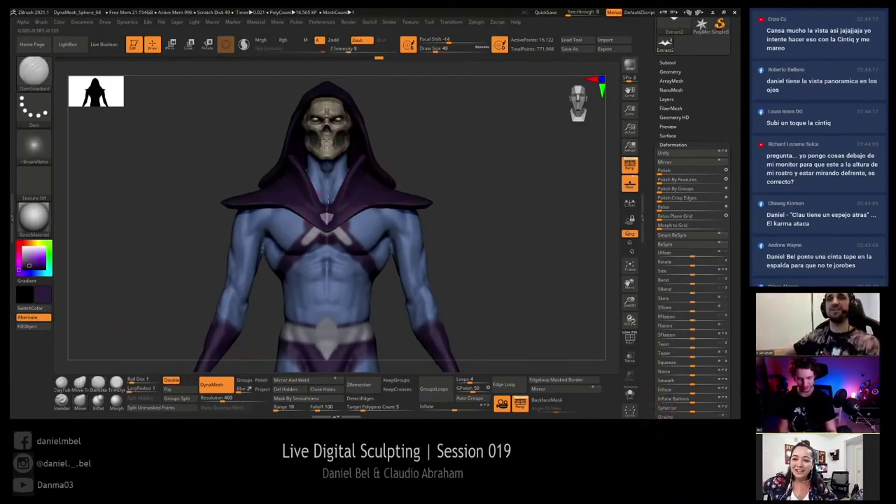
key(bracketleft)
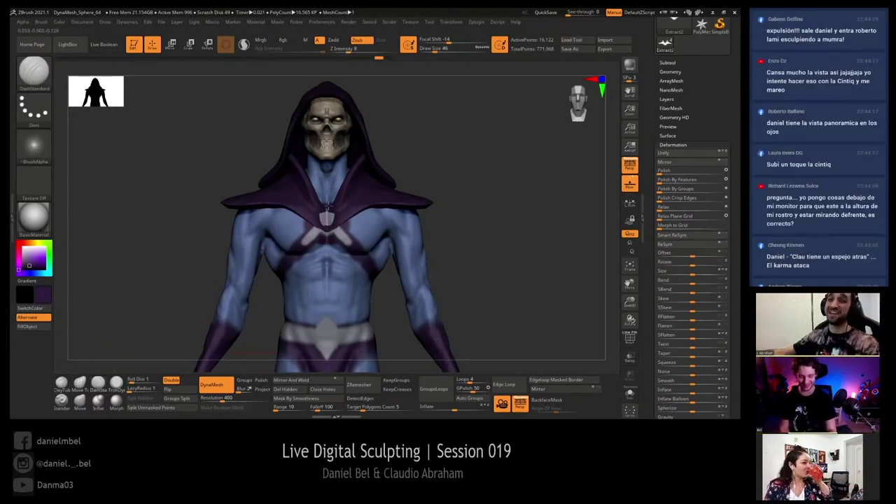
key(b)
key(c)
key(t)
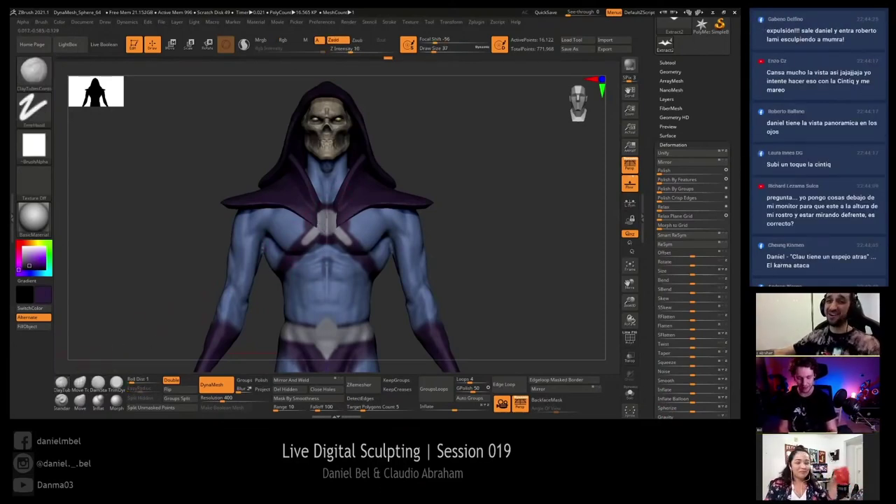
Step: Return to DamStandard at size 22 and show the pointed collar on its own
key(minus)
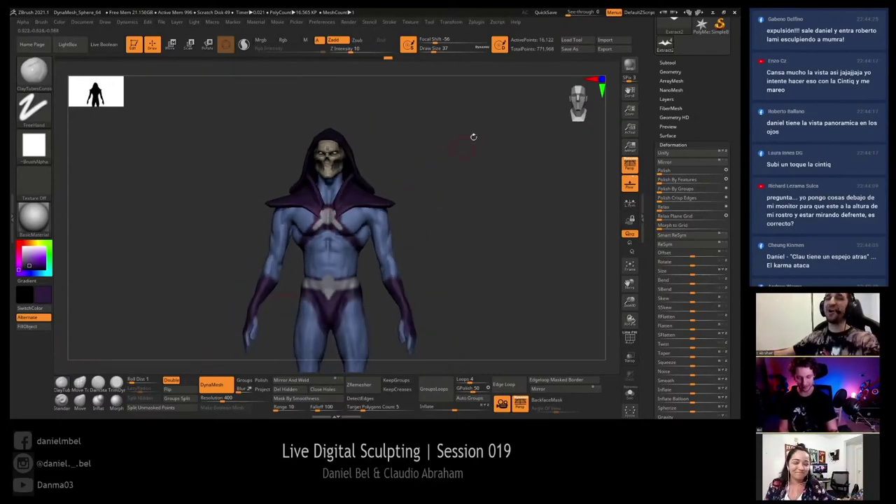
drag(474, 136, 437, 129)
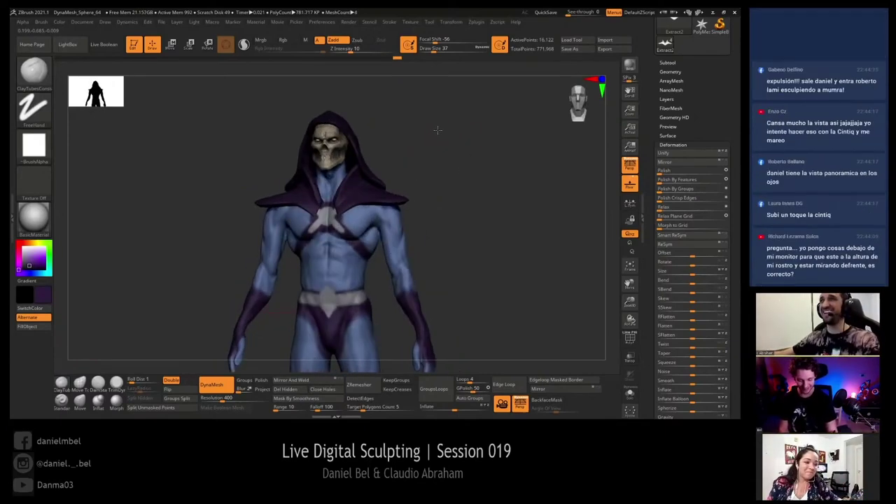
key(plus)
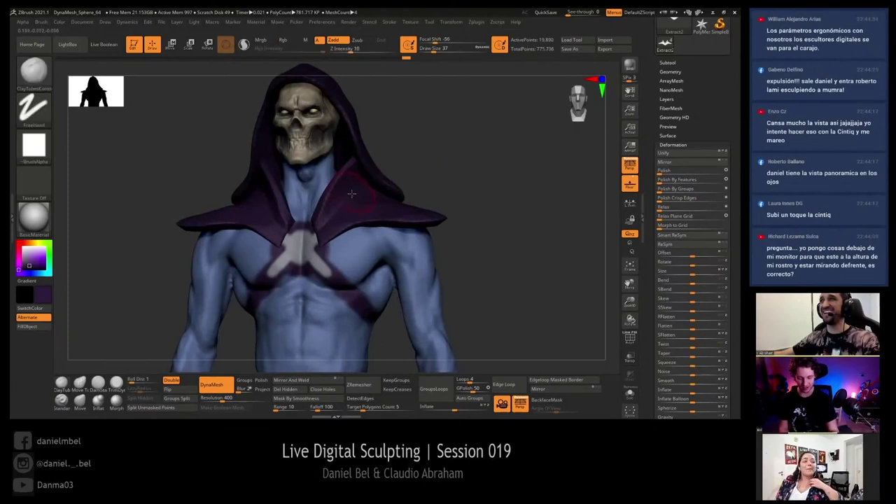
click(100, 382)
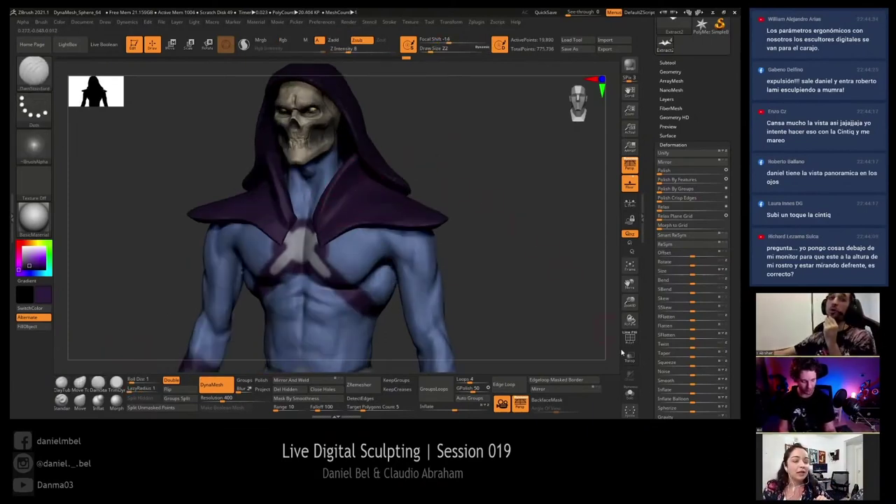
ctrl+shift+click(337, 201)
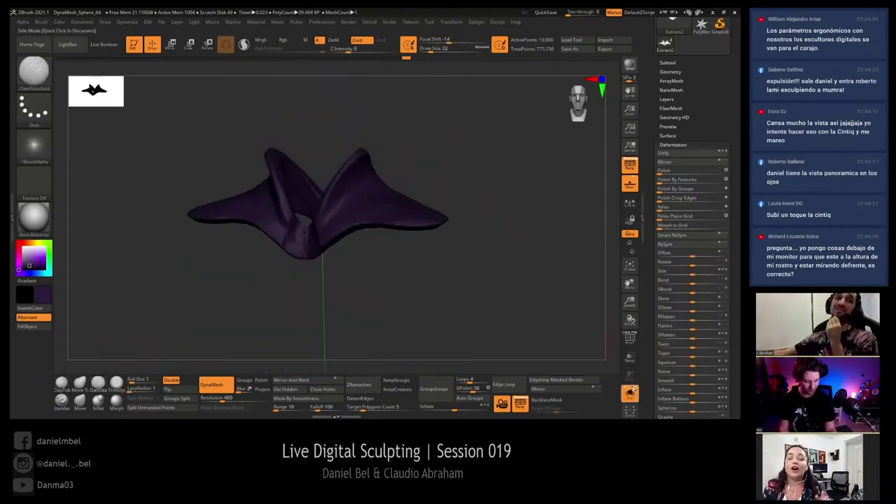
Step: Show all figure parts, frame the view, and make the hood active with the Move brush
ctrl+shift+click(600, 312)
mouse_move(441, 133)
mouse_down()
mouse_move(454, 164)
mouse_move(443, 193)
mouse_move(445, 175)
mouse_move(394, 172)
mouse_up()
key(f)
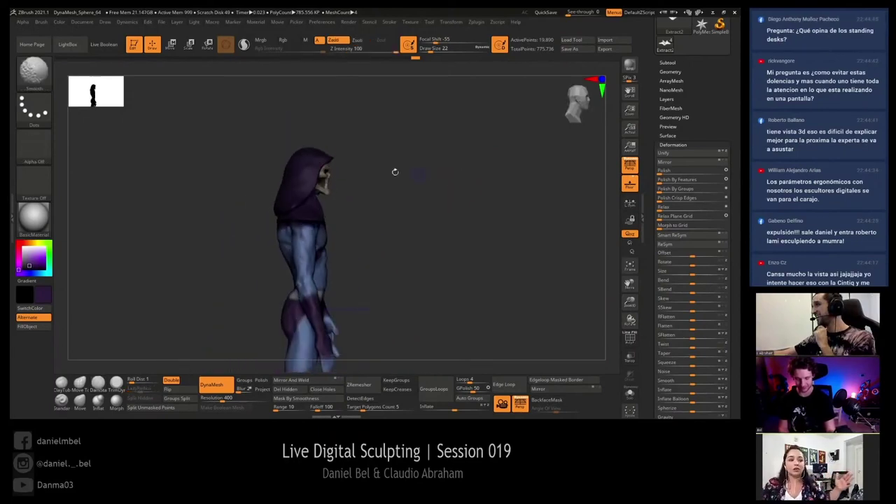
alt+click(287, 207)
key(b)
key(m)
key(v)
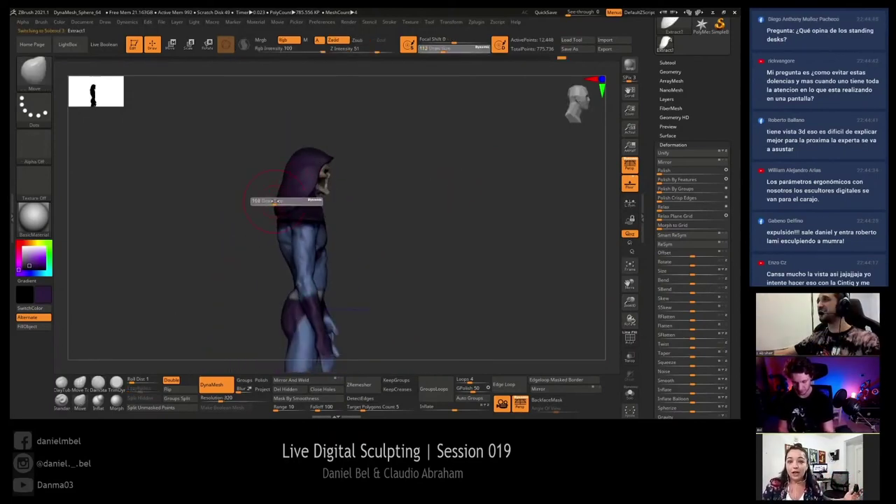
Step: From a side profile, pull the hood collar outward with a Move brush of size 62
drag(399, 187, 395, 184)
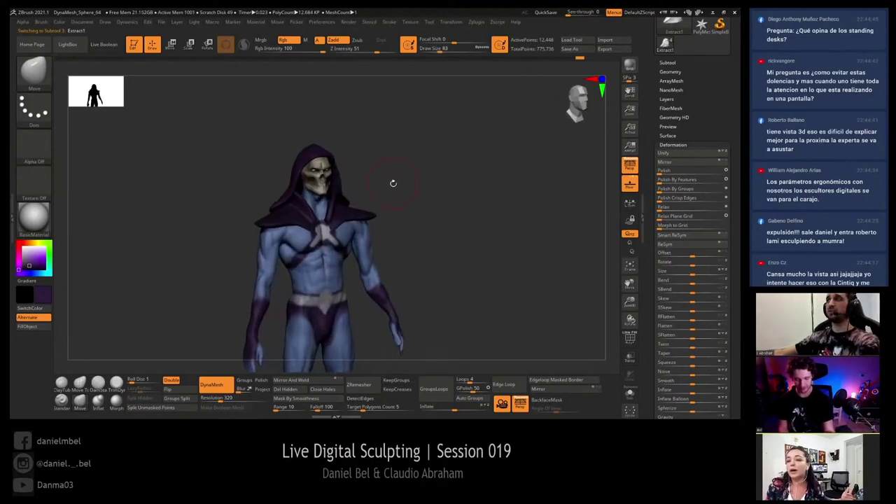
mouse_move(410, 175)
mouse_down()
mouse_move(279, 217)
mouse_move(311, 221)
mouse_move(346, 200)
mouse_up()
key(s)
ctrl+right_drag(346, 200, 322, 210)
key(s)
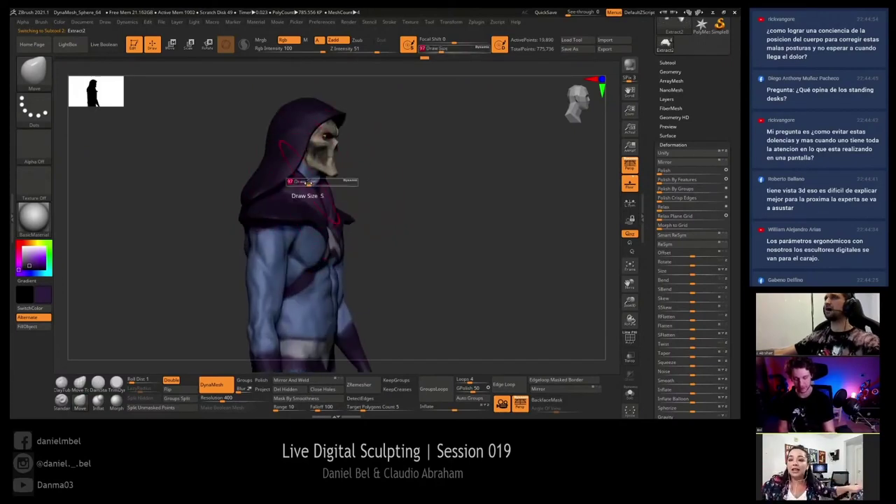
drag(308, 182, 305, 179)
Step: Drag the collar tips wide over the shoulders, resizing the Move brush from 87 up to 158
shift+right_drag(304, 173, 392, 148)
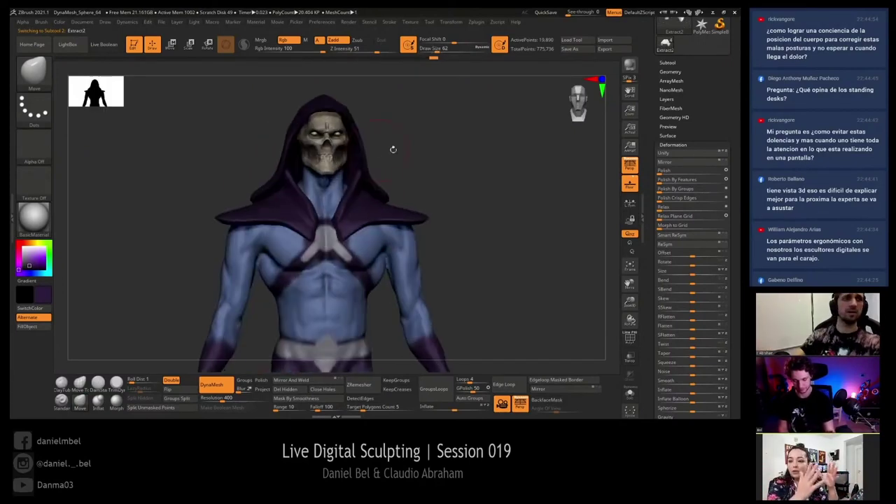
key(s)
drag(376, 189, 362, 166)
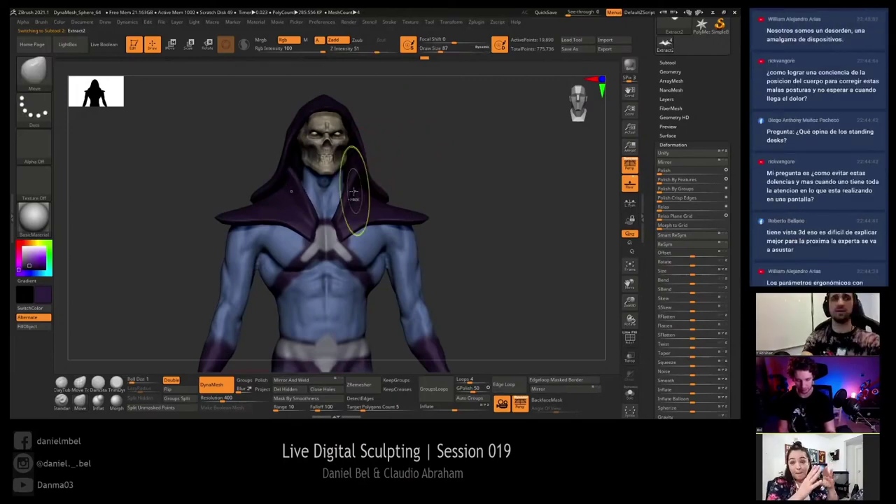
key(s)
drag(346, 197, 364, 191)
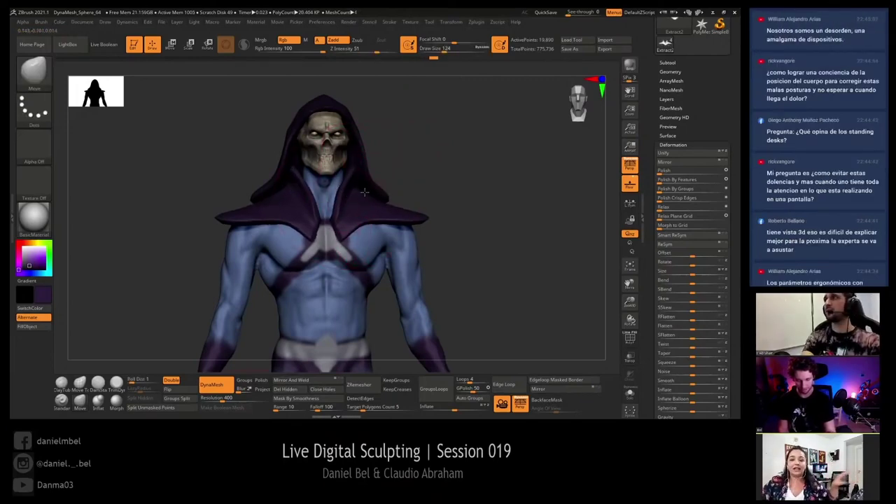
mouse_move(437, 174)
ctrl+right_down()
mouse_move(420, 161)
mouse_move(430, 178)
mouse_move(399, 198)
ctrl+right_up()
key(bracketleft)
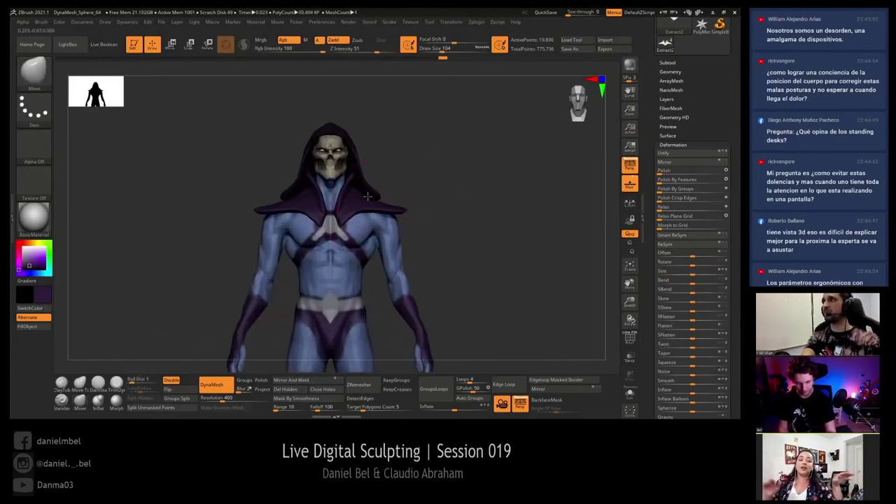
key(s)
drag(403, 210, 427, 210)
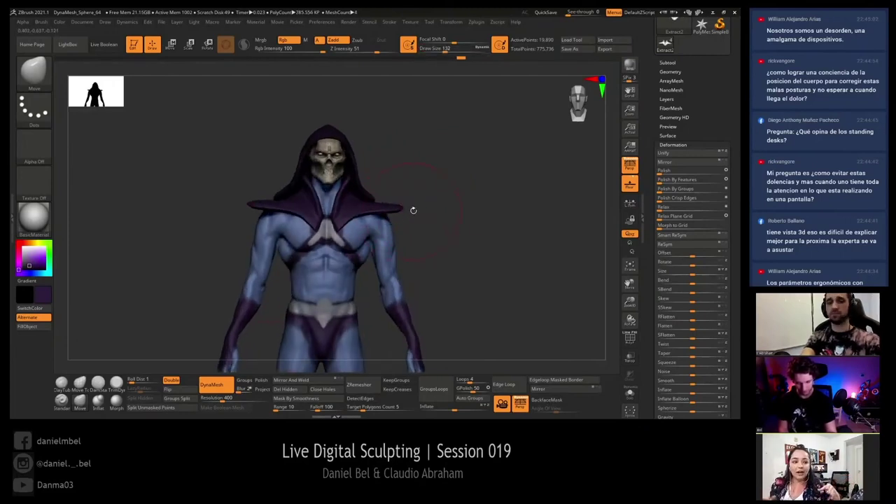
Step: Shape the pointed collar flaps from several angles, ending at a straight front view
key(ctrl)
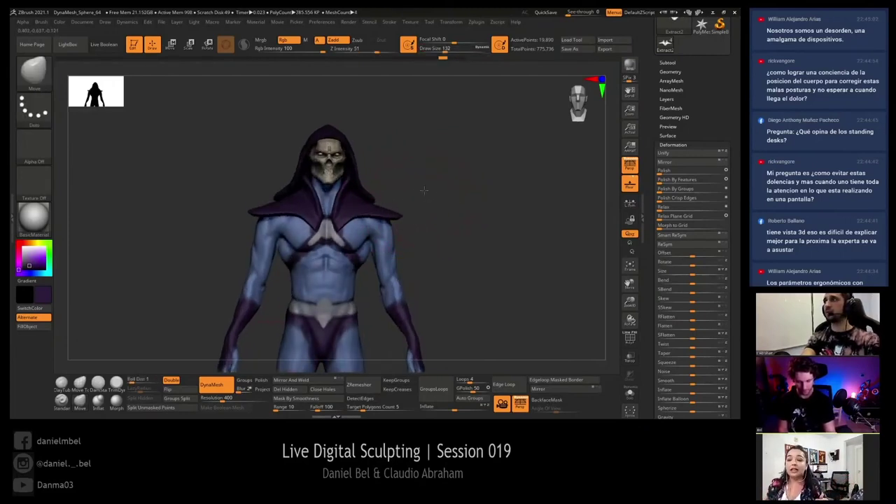
mouse_move(424, 190)
mouse_down()
mouse_move(433, 188)
mouse_move(418, 170)
mouse_move(435, 187)
mouse_move(397, 178)
mouse_move(423, 177)
mouse_move(392, 179)
mouse_up()
key(s)
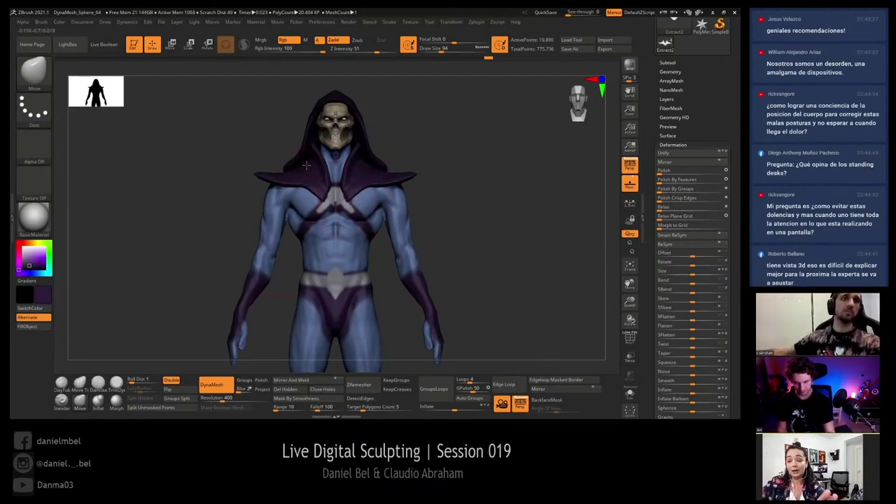
mouse_move(306, 166)
mouse_down()
mouse_move(428, 155)
mouse_move(419, 147)
mouse_move(321, 177)
mouse_up()
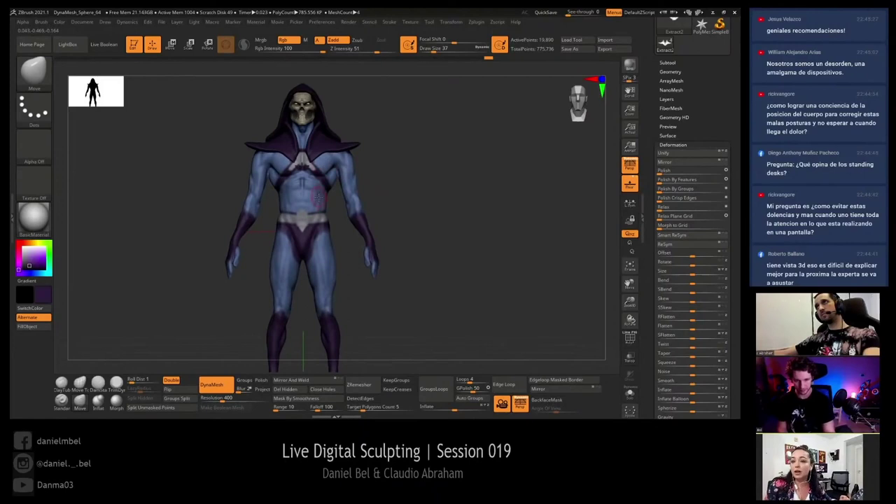
right_drag(307, 181, 281, 177)
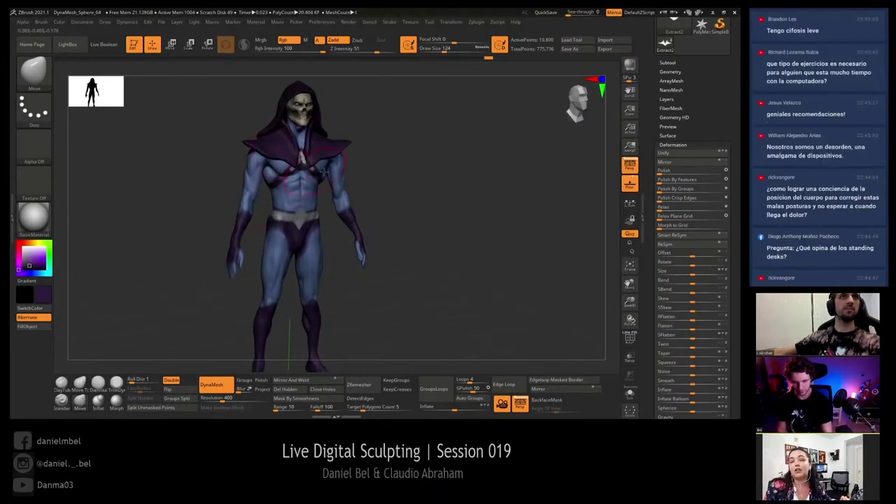
drag(422, 176, 415, 171)
alt+right_drag(415, 170, 382, 146)
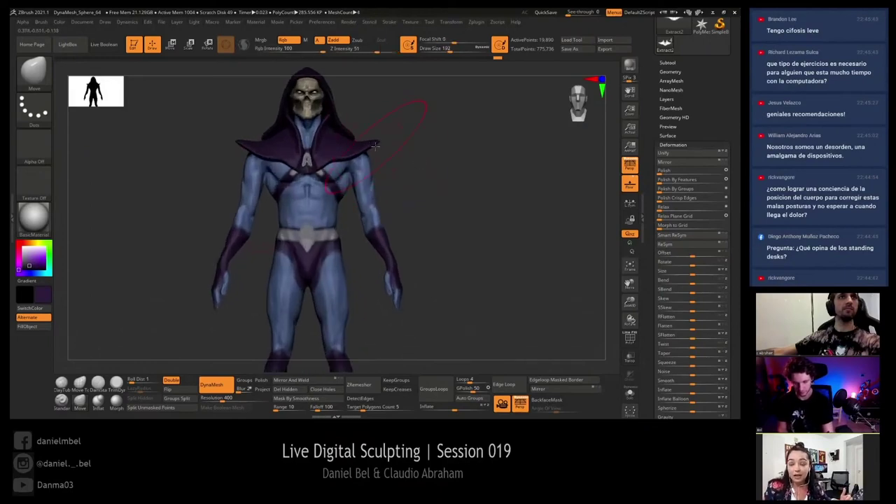
mouse_move(399, 147)
mouse_down()
mouse_move(424, 154)
mouse_move(487, 219)
mouse_move(453, 210)
mouse_up()
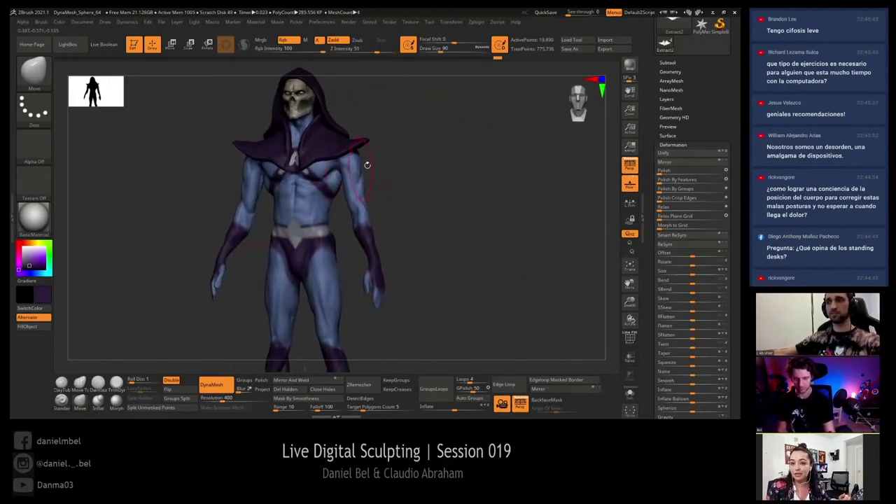
shift+drag(389, 174, 259, 188)
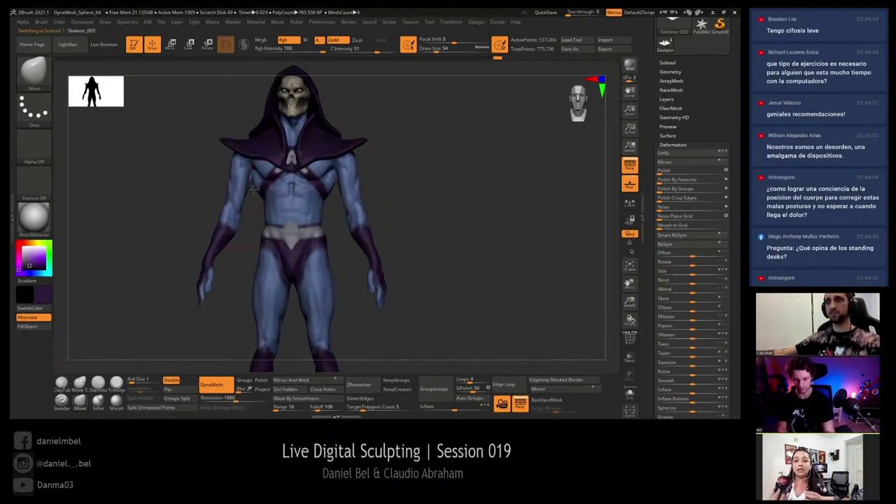
Step: Undo back to the body state with the X chest strap showing
drag(415, 160, 408, 170)
key(s)
click(323, 213)
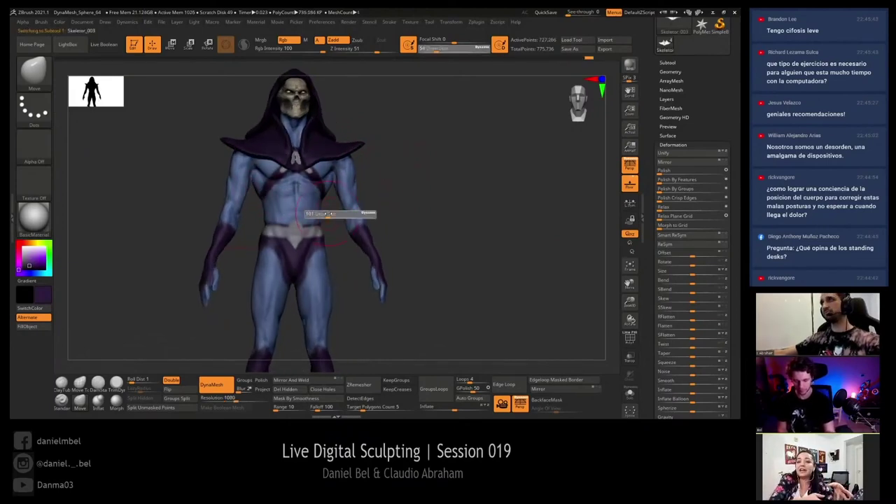
key(ctrl+z)
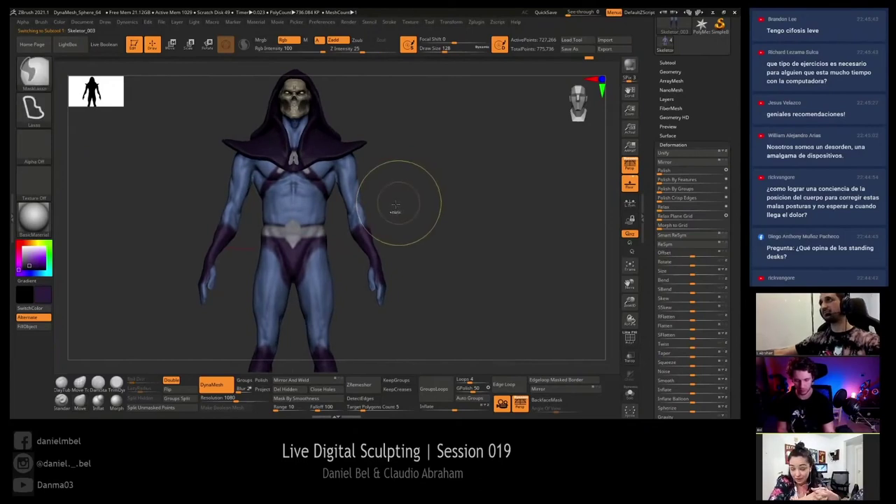
key(ctrl+z)
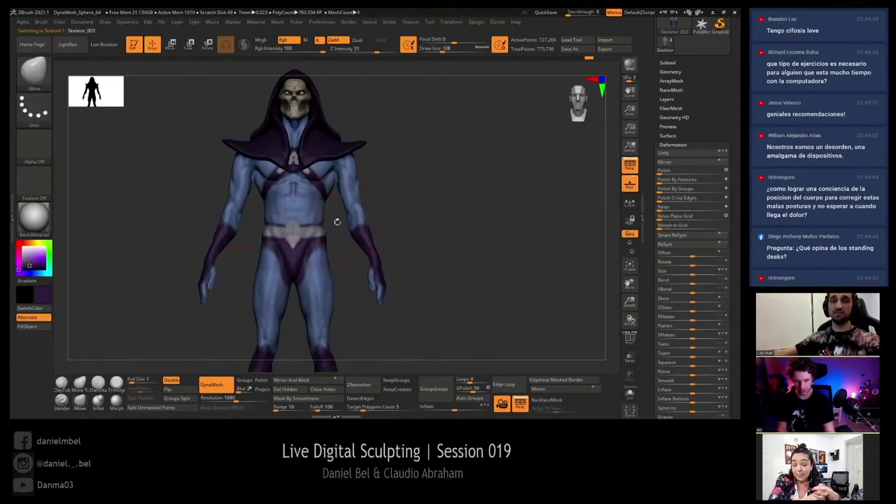
Step: Lasso-mask the body, then invert and clear the mask
key(ctrl)
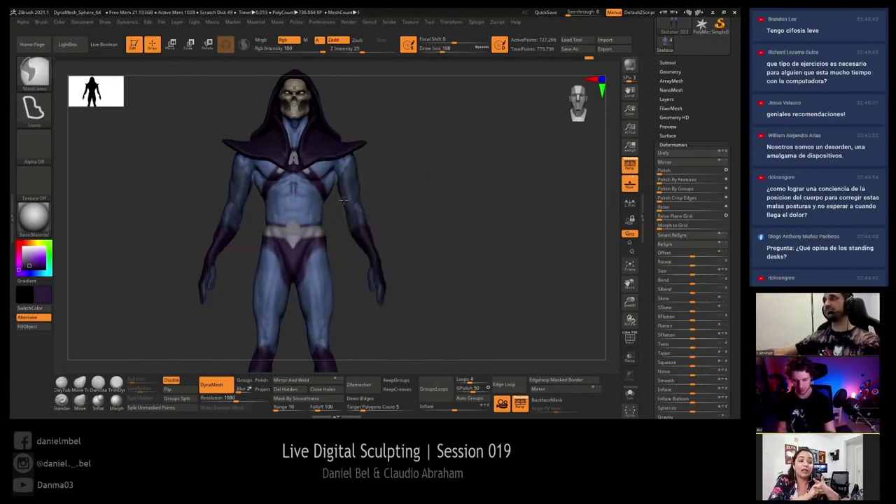
ctrl+click(343, 200)
ctrl+click(330, 217)
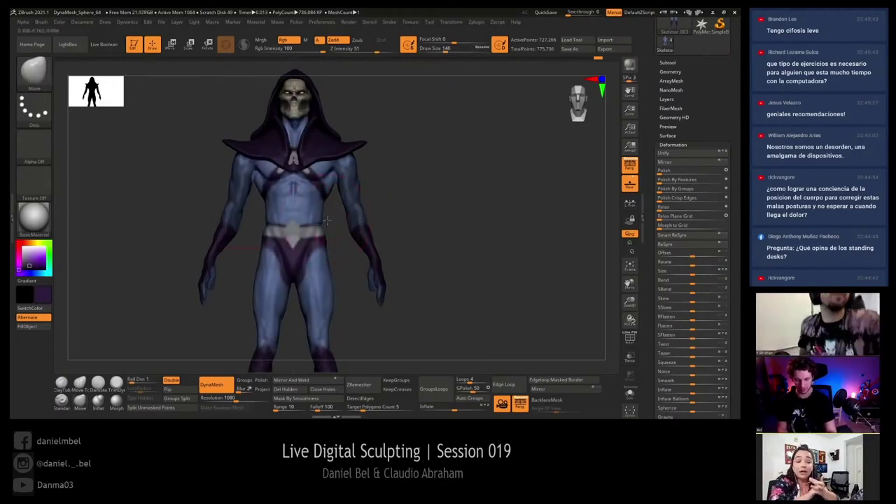
key(s)
drag(327, 221, 329, 220)
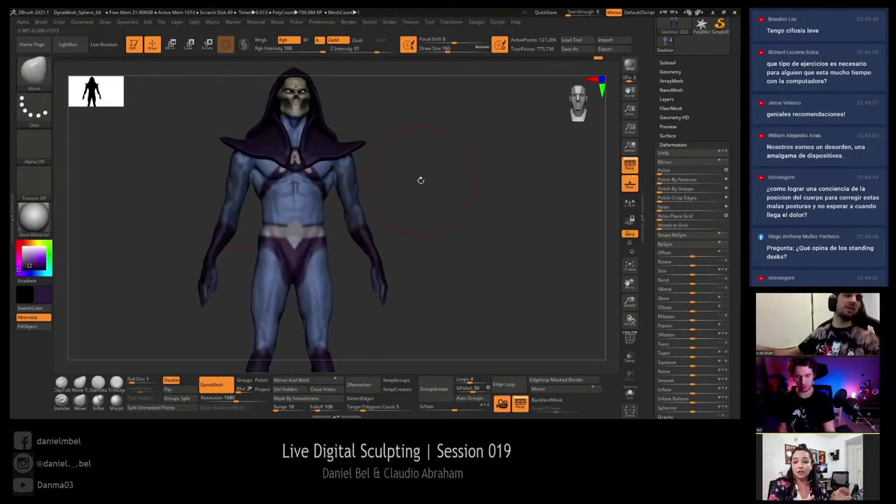
Step: Reshape and smooth the arms and torso with Move brush sizes between 124 and 167
drag(421, 180, 404, 182)
key(s)
drag(335, 223, 329, 219)
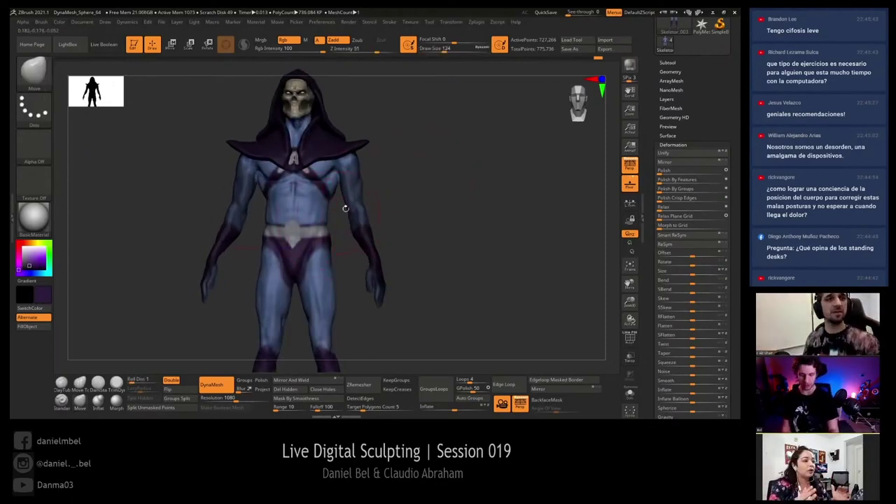
mouse_move(345, 208)
ctrl+right_down()
mouse_move(380, 202)
mouse_move(329, 238)
mouse_move(335, 267)
ctrl+right_up()
key(s)
drag(335, 266, 337, 272)
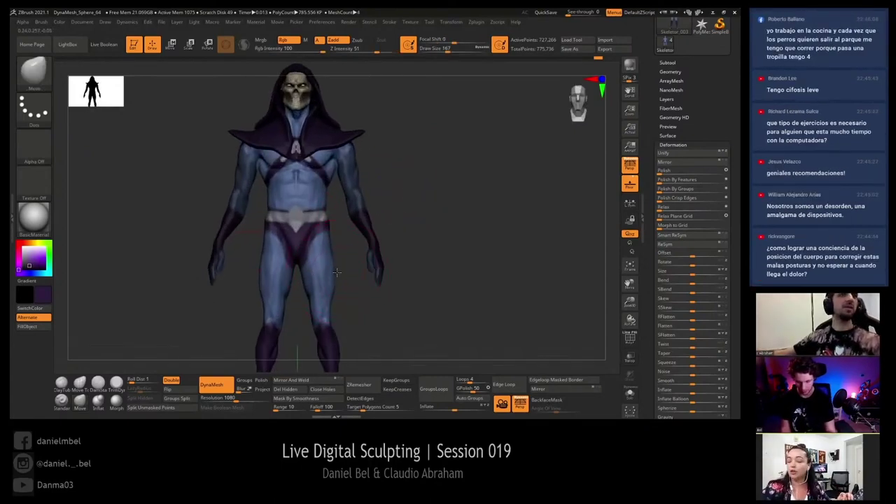
right_drag(429, 215, 334, 215)
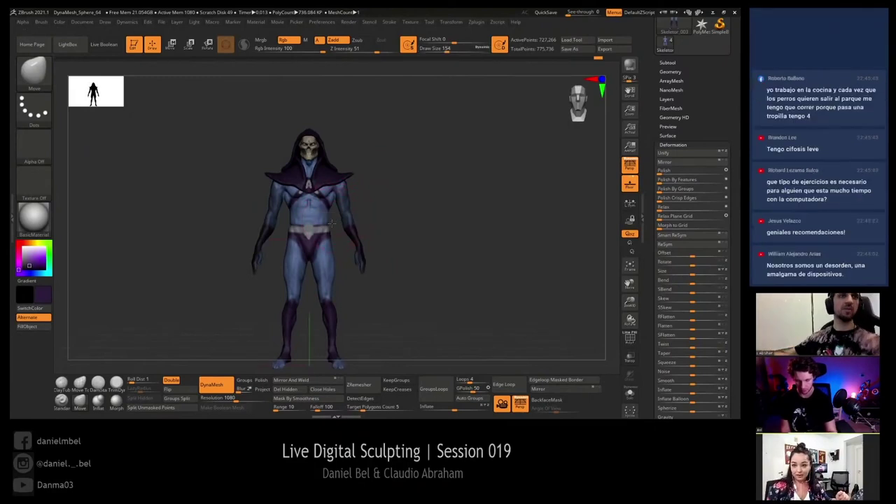
right_drag(396, 208, 399, 231)
key(s)
drag(398, 231, 362, 217)
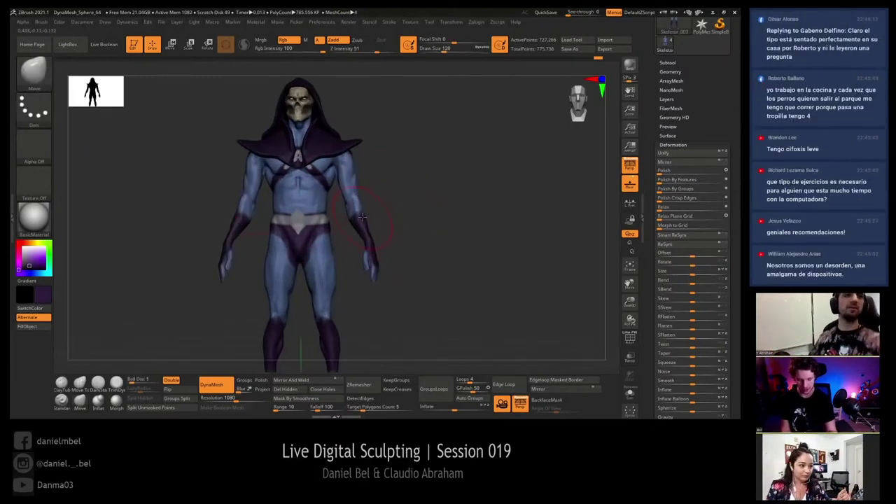
right_drag(367, 215, 488, 182)
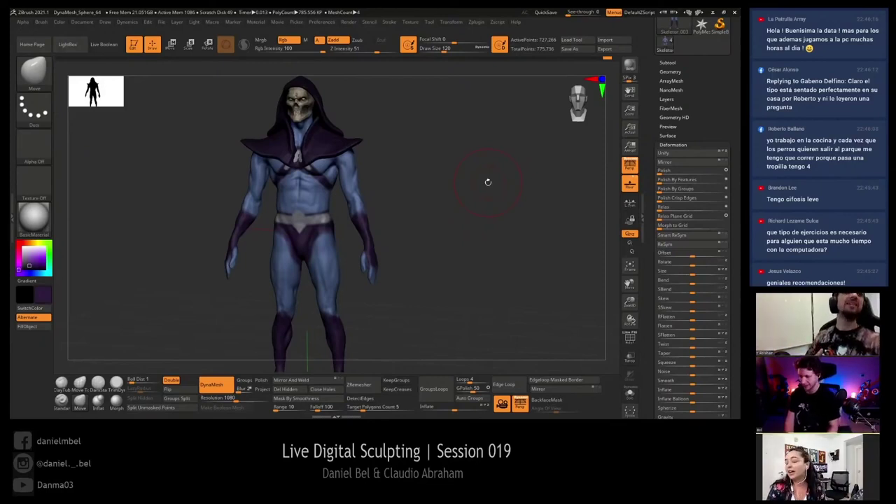
Step: DynaMesh the body for even topology and check it from the side and back
mouse_move(488, 182)
mouse_down()
mouse_move(424, 214)
mouse_move(427, 231)
mouse_move(420, 204)
mouse_move(380, 232)
mouse_up()
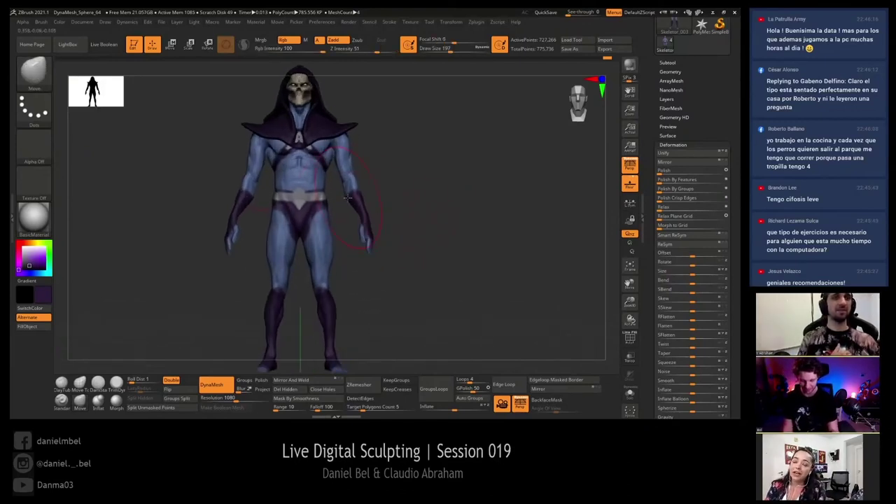
ctrl+drag(380, 180, 403, 195)
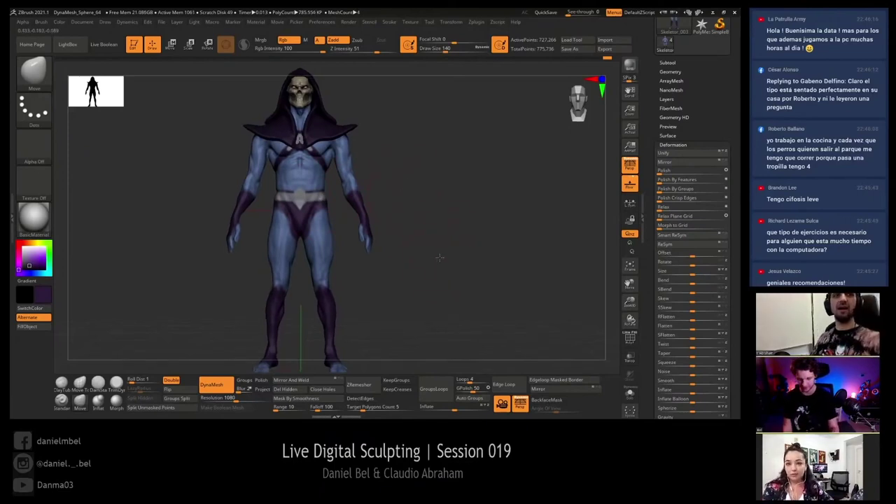
mouse_move(440, 235)
mouse_down()
mouse_move(423, 156)
mouse_move(330, 144)
mouse_up()
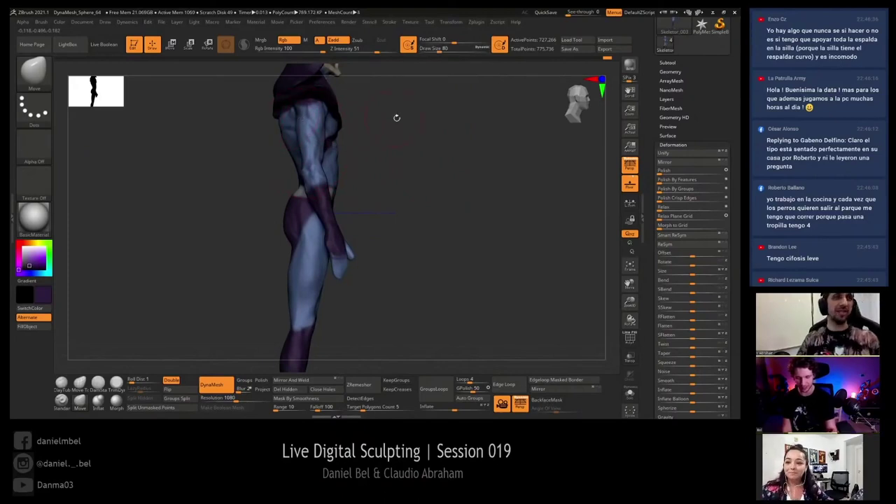
drag(396, 118, 308, 207)
Step: Build up the back musculature with ClayTubes from three-quarter back views
key(b)
key(c)
key(t)
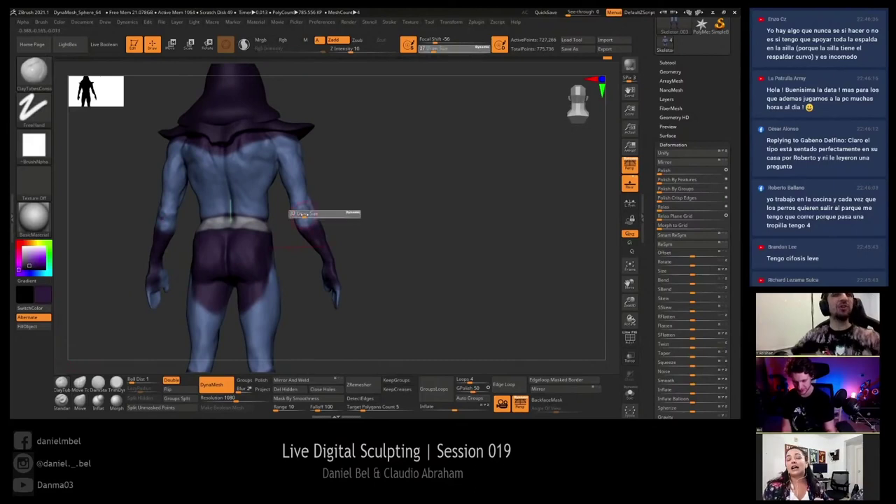
mouse_move(305, 209)
mouse_down()
mouse_move(301, 198)
mouse_move(312, 233)
mouse_move(297, 227)
mouse_move(314, 242)
mouse_move(305, 250)
mouse_move(352, 216)
mouse_move(308, 256)
mouse_up()
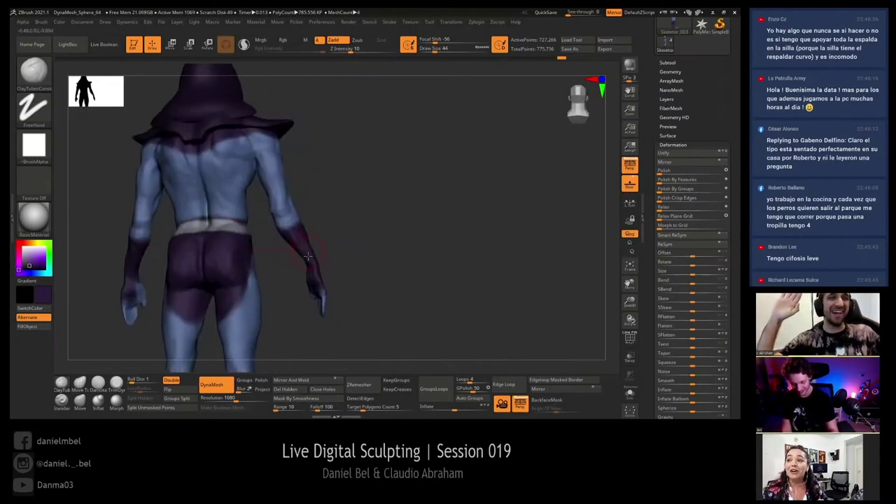
drag(324, 212, 285, 223)
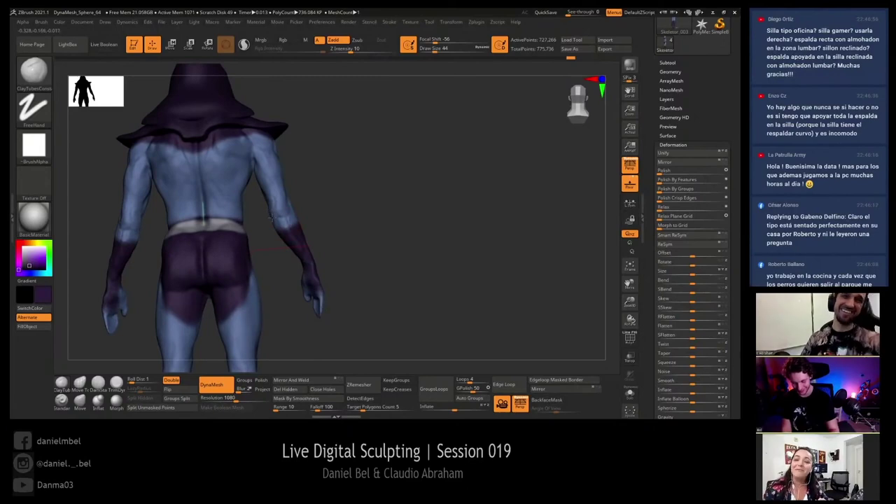
drag(352, 196, 259, 181)
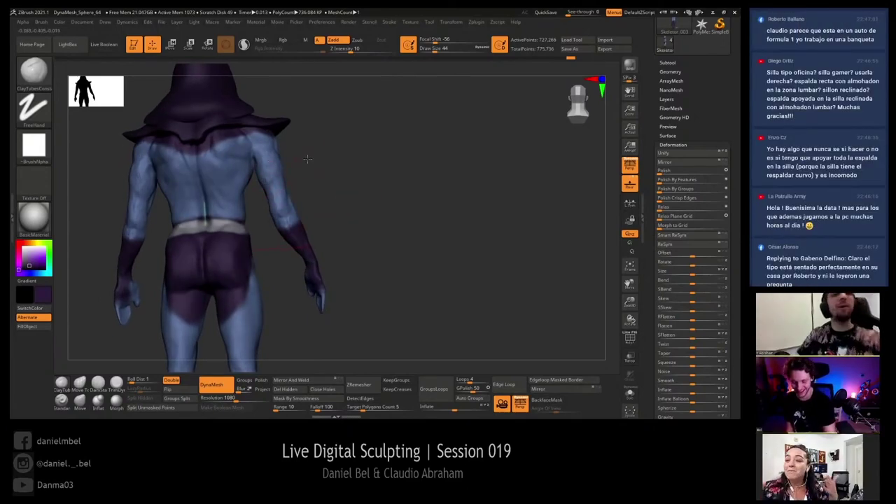
drag(307, 159, 261, 172)
Step: Refine and smooth the shoulders and arms from side views, then return to the front
mouse_move(315, 157)
mouse_down()
mouse_move(334, 168)
mouse_move(245, 158)
mouse_move(228, 146)
mouse_move(235, 148)
mouse_up()
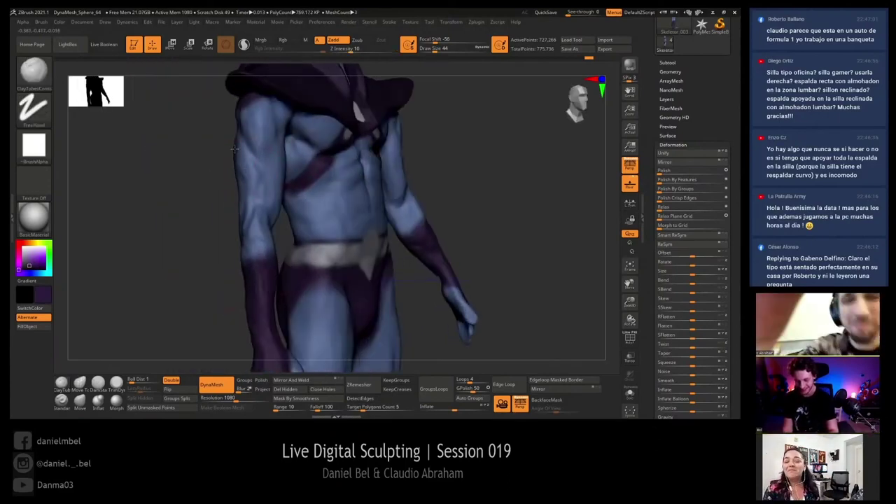
mouse_move(484, 183)
shift+mouse_down()
mouse_move(488, 172)
mouse_move(341, 176)
shift+mouse_up()
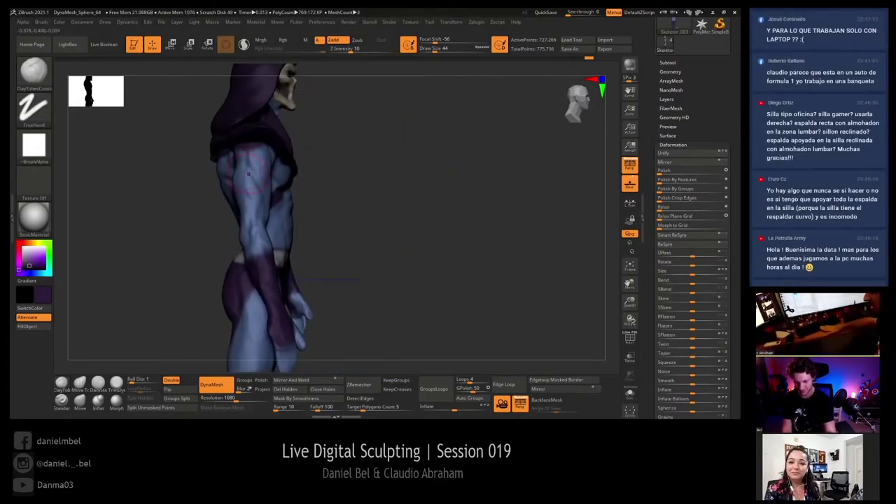
right_drag(247, 173, 229, 175)
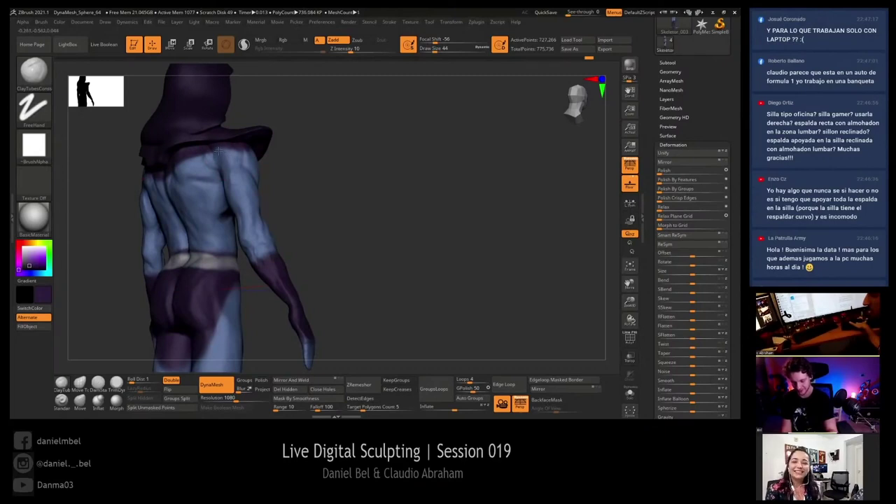
mouse_move(265, 161)
right_down()
mouse_move(378, 176)
mouse_move(218, 180)
mouse_move(208, 171)
right_up()
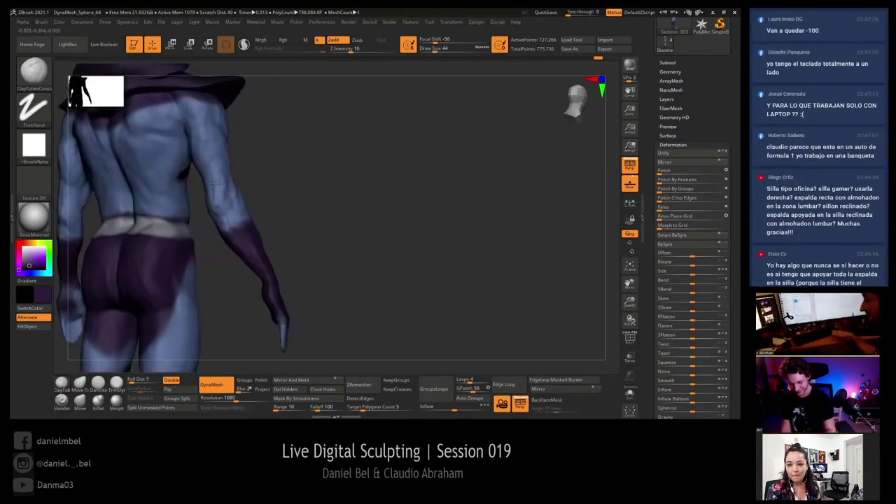
mouse_move(284, 181)
right_down()
mouse_move(315, 200)
mouse_move(271, 221)
right_up()
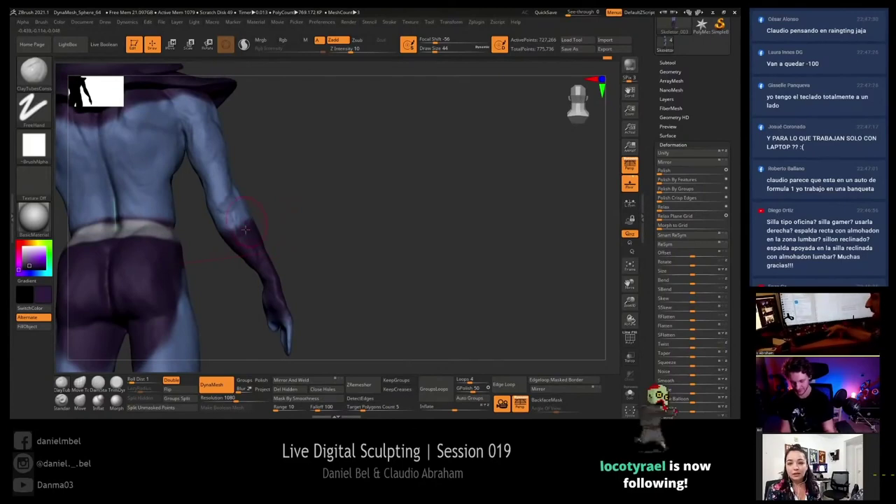
mouse_move(259, 254)
right_down()
mouse_move(252, 238)
mouse_move(271, 239)
mouse_move(310, 165)
mouse_move(293, 168)
mouse_move(298, 142)
mouse_move(461, 214)
mouse_move(412, 191)
right_up()
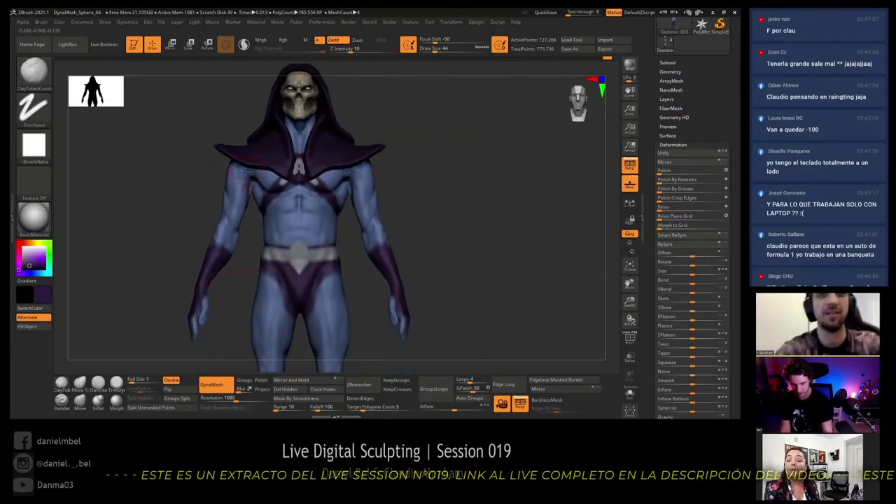
Step: Hide the purple hood so only the body shows, and orbit around the torso
ctrl+shift+click(586, 332)
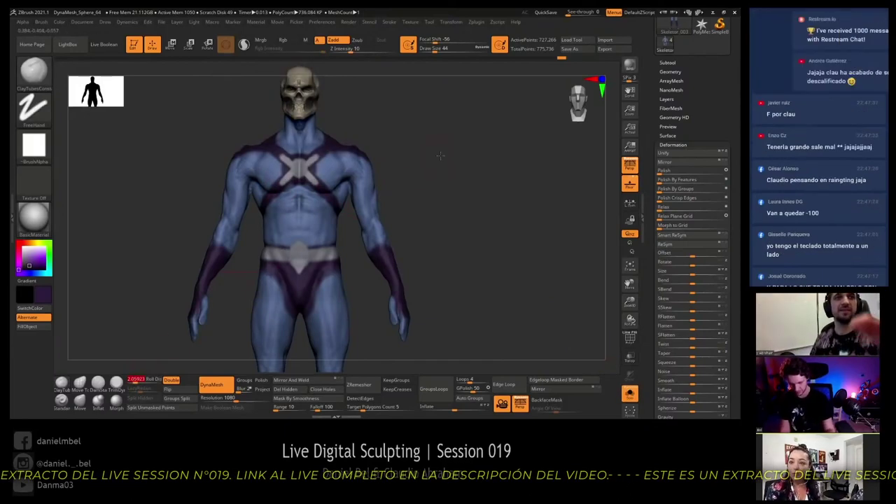
ctrl+right_drag(449, 161, 452, 127)
right_drag(266, 164, 242, 171)
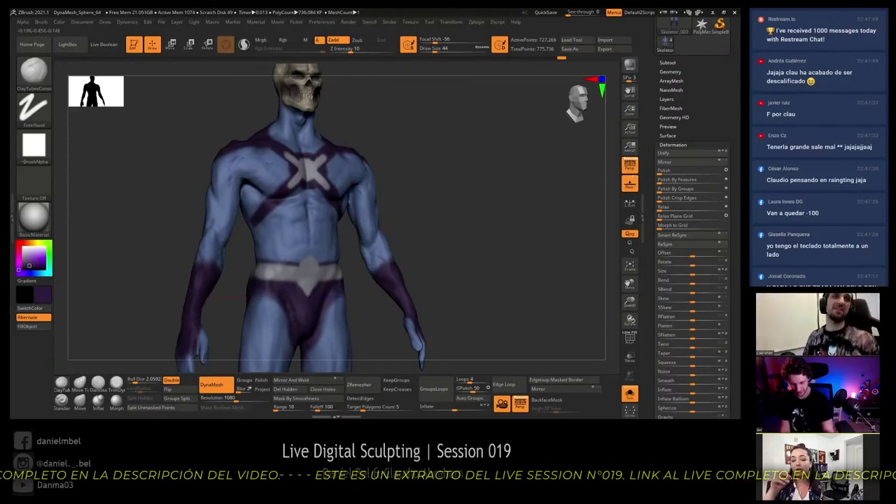
mouse_move(431, 166)
right_down()
mouse_move(430, 140)
mouse_move(537, 336)
right_up()
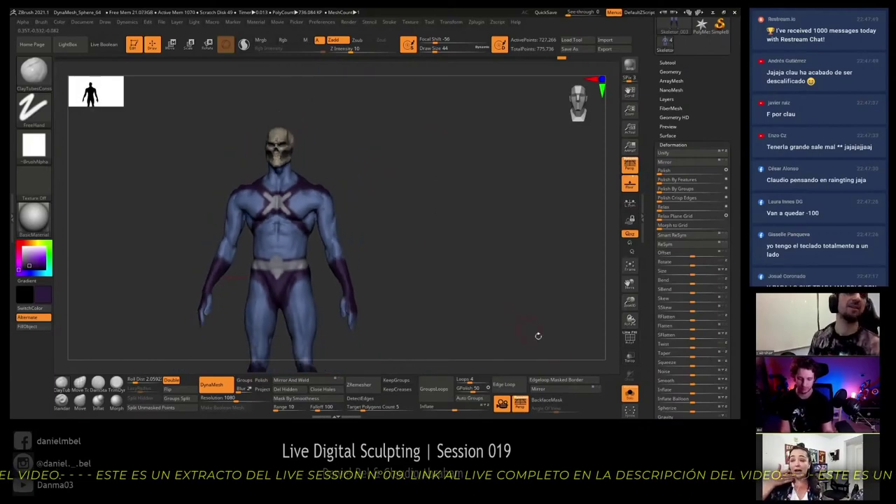
Step: Select the Move brush and zoom in closer on the body
key(b)
key(m)
key(v)
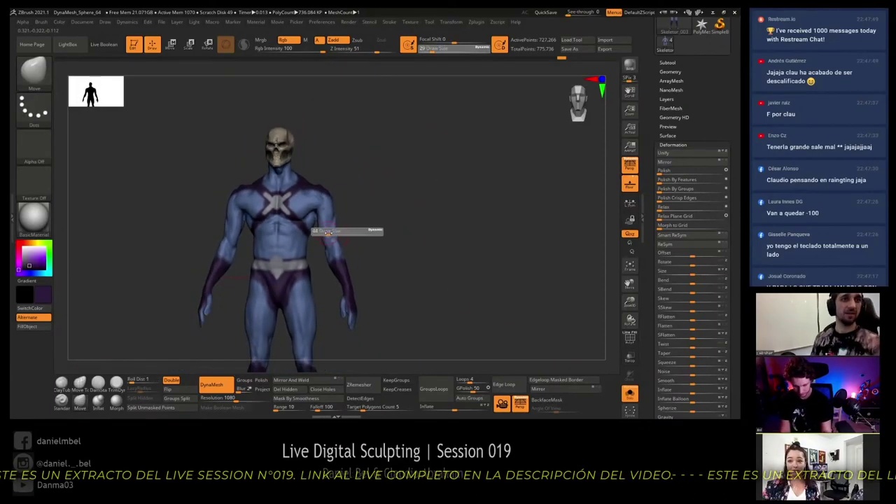
mouse_move(341, 224)
right_down()
mouse_move(331, 228)
mouse_move(339, 251)
right_up()
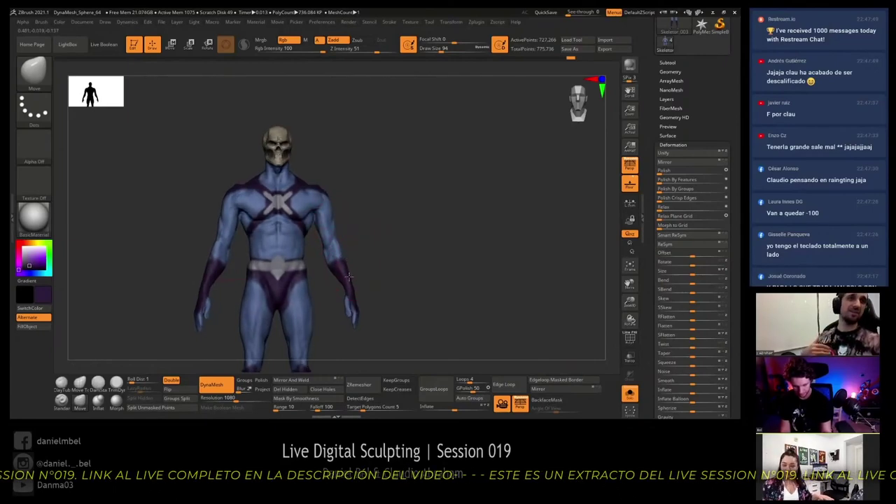
right_drag(374, 250, 400, 245)
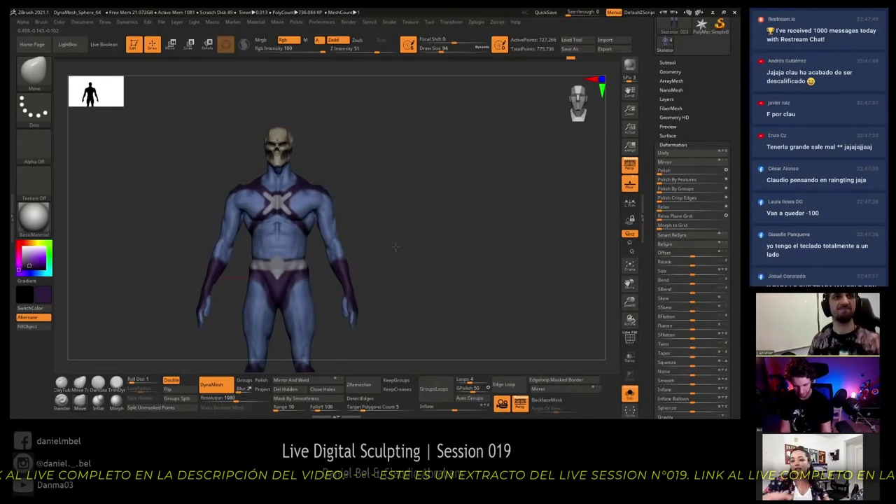
alt+right_drag(351, 200, 394, 203)
Step: Carve chest creases with DamStandard from three-quarter and front views
click(97, 385)
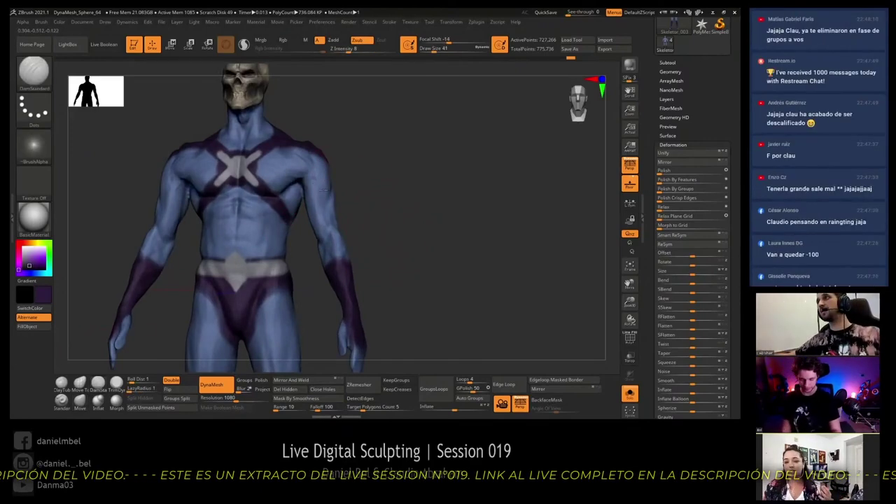
mouse_move(324, 189)
right_down()
mouse_move(359, 164)
mouse_move(340, 170)
right_up()
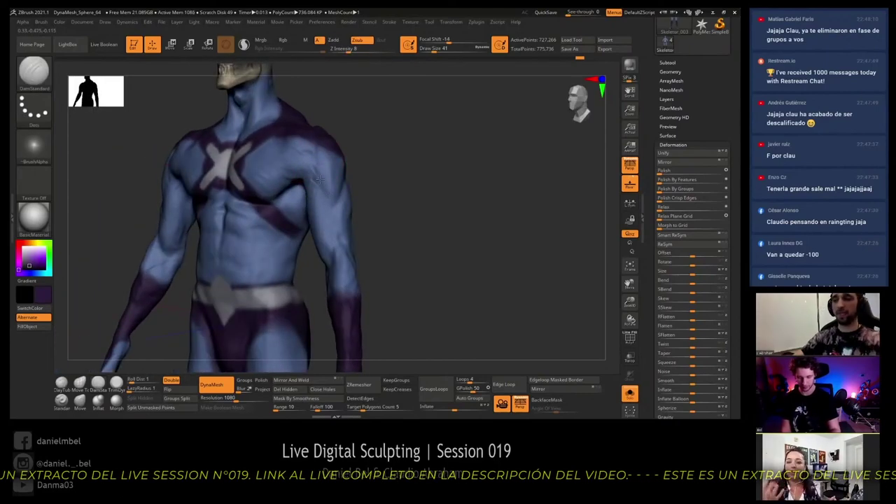
right_drag(398, 179, 427, 180)
Step: Sculpt chest and shoulder muscles around the strap with ClayTubes at draw size 33
key(b)
key(c)
key(t)
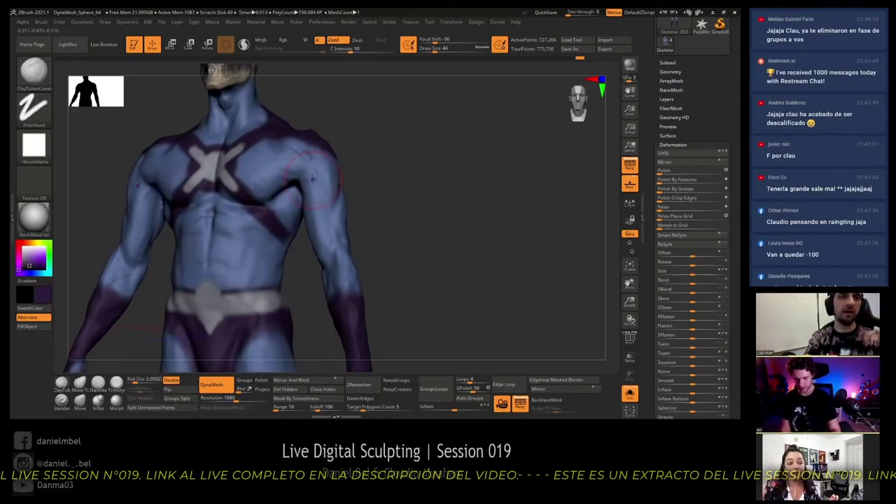
key(bracketleft)
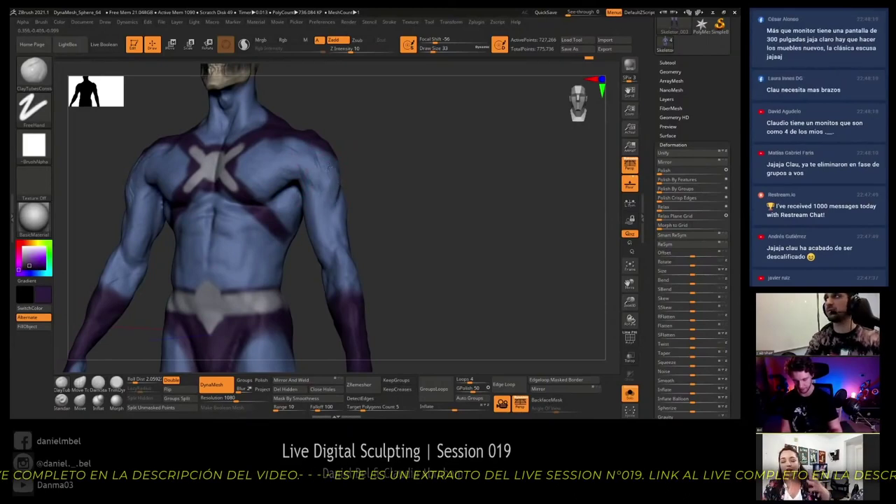
right_drag(330, 165, 322, 180)
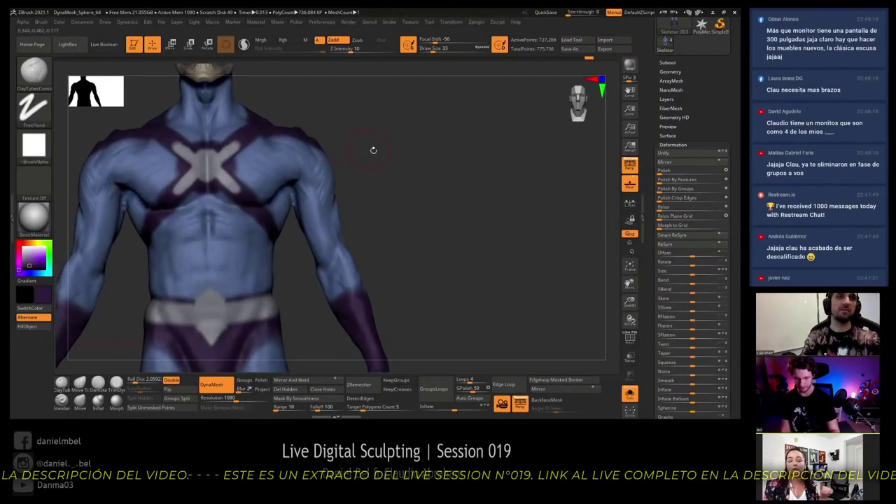
mouse_move(374, 150)
right_down()
mouse_move(344, 173)
mouse_move(376, 183)
mouse_move(180, 257)
right_up()
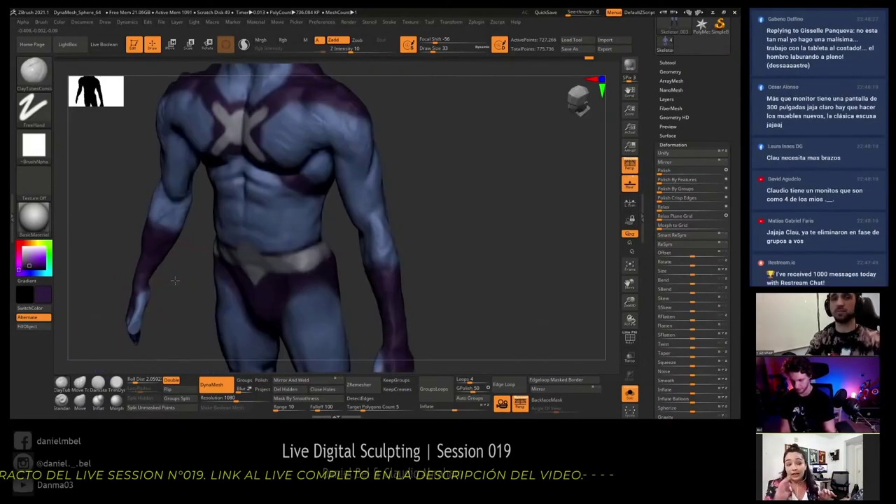
mouse_move(171, 242)
shift+right_down()
mouse_move(181, 264)
mouse_move(187, 245)
shift+right_up()
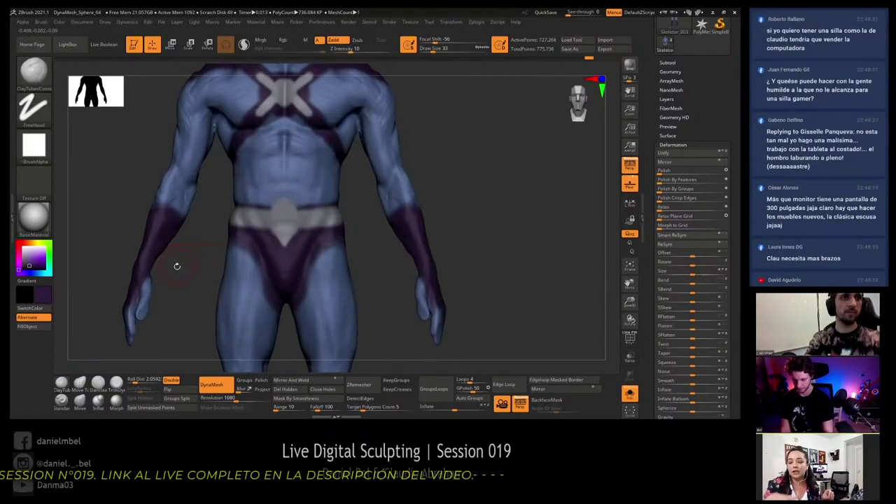
ctrl+right_drag(455, 162, 337, 200)
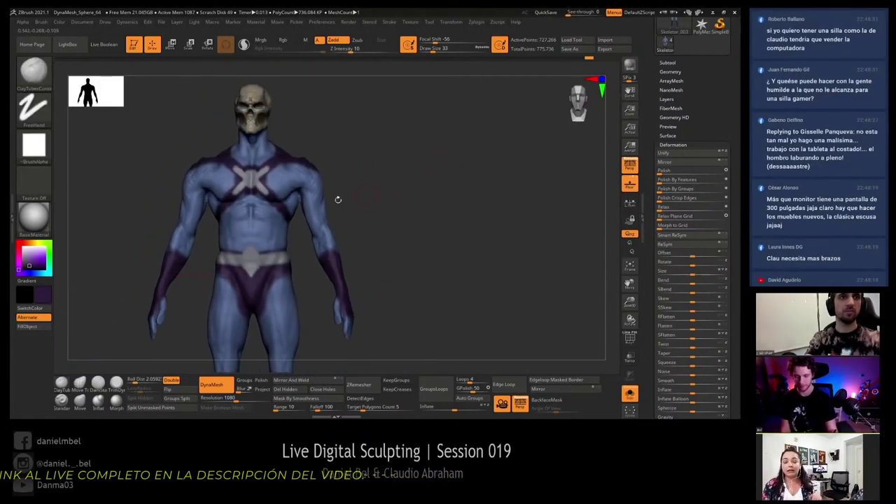
ctrl+right_drag(253, 210, 257, 206)
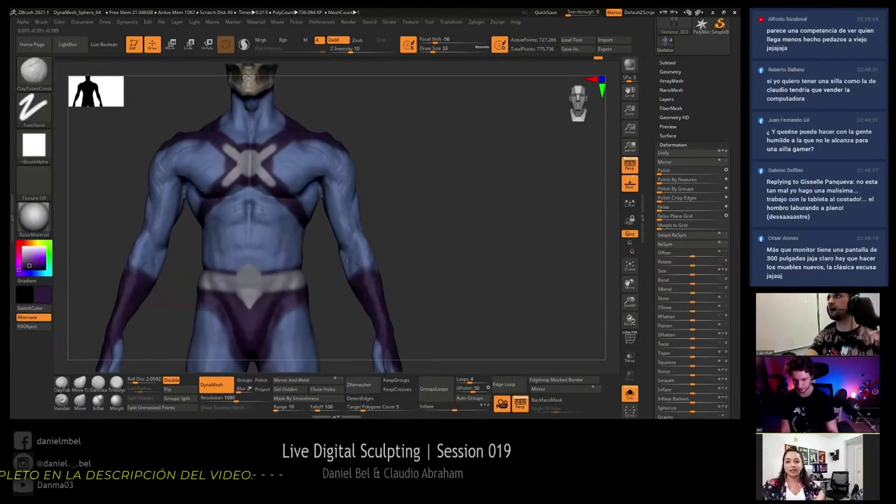